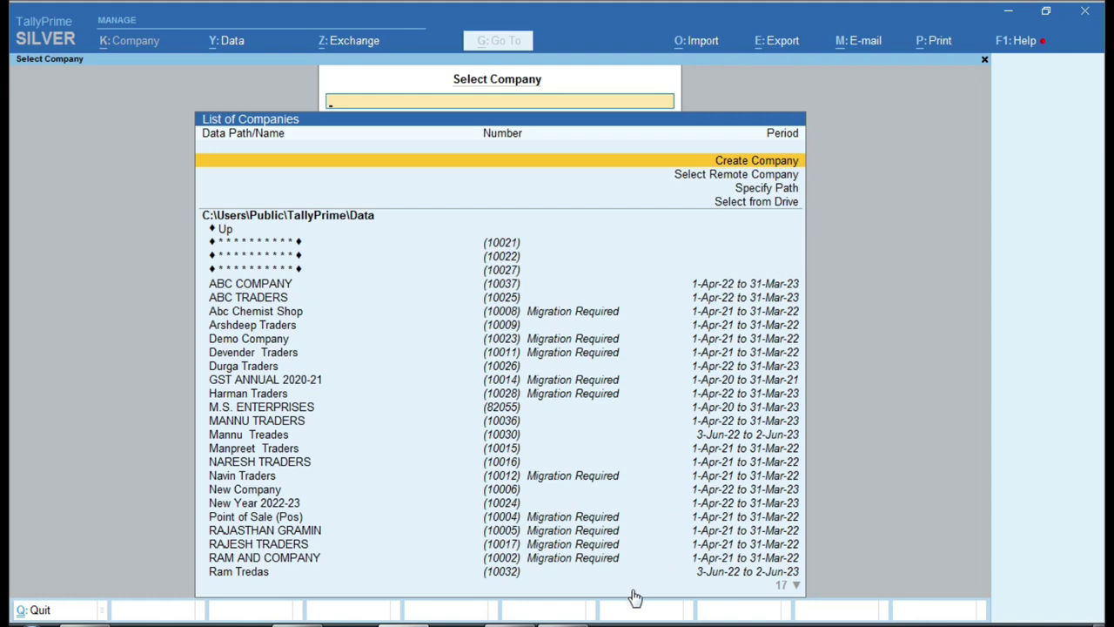
# - In Excel's Sheet1, review the data path, company name and address in B2–B6
pyautogui.moveTo(510, 624)
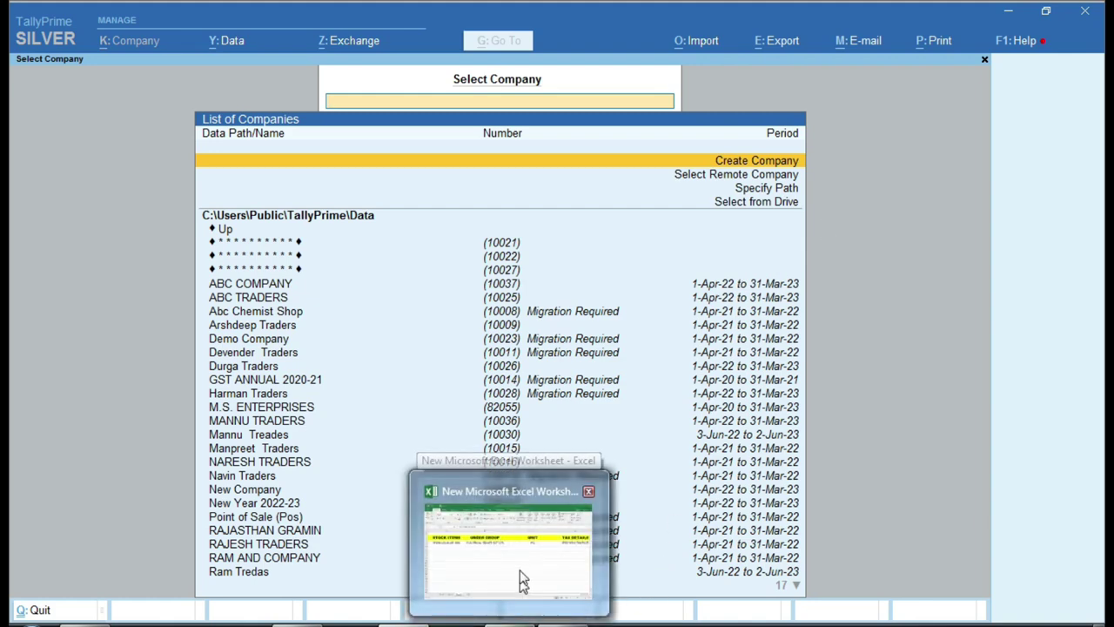
pyautogui.click(523, 587)
pyautogui.click(111, 594)
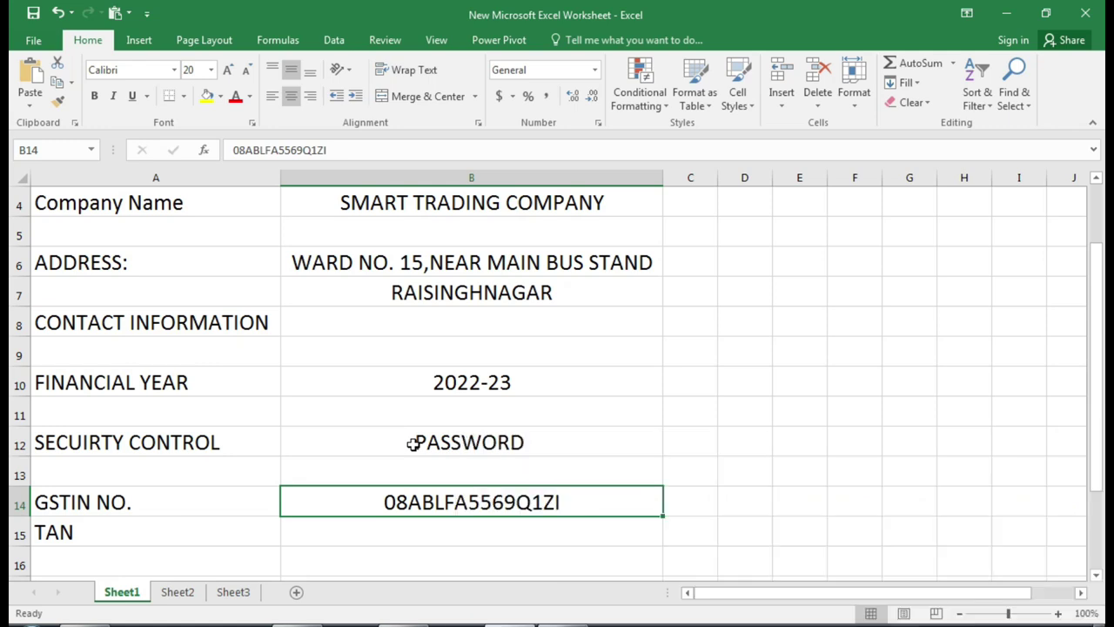
pyautogui.scroll(1, 413, 444)
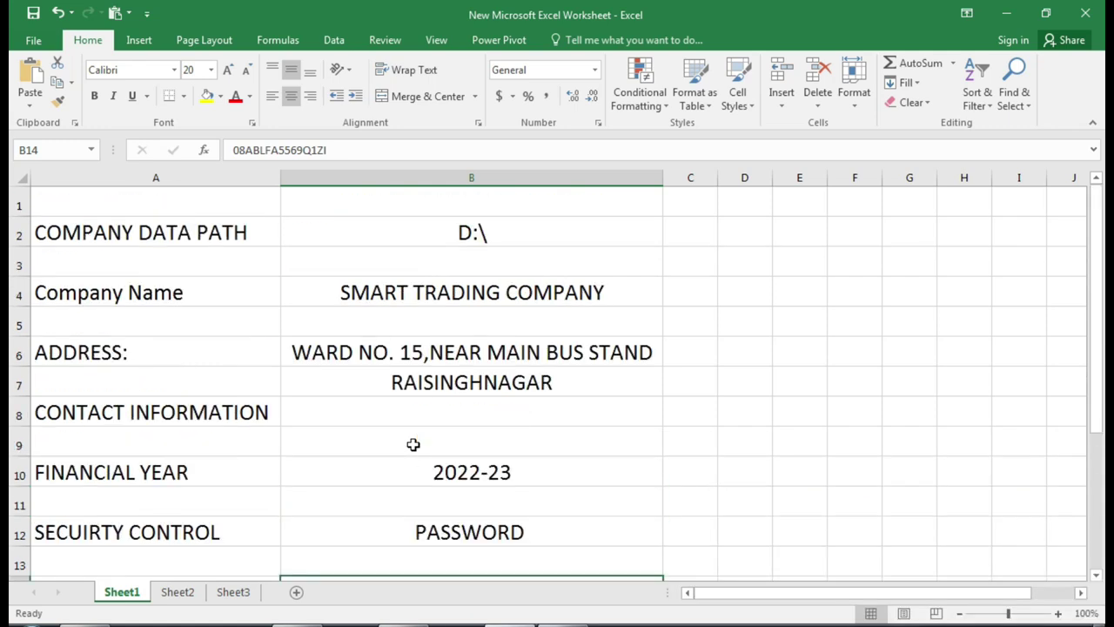
pyautogui.click(322, 239)
pyautogui.click(332, 289)
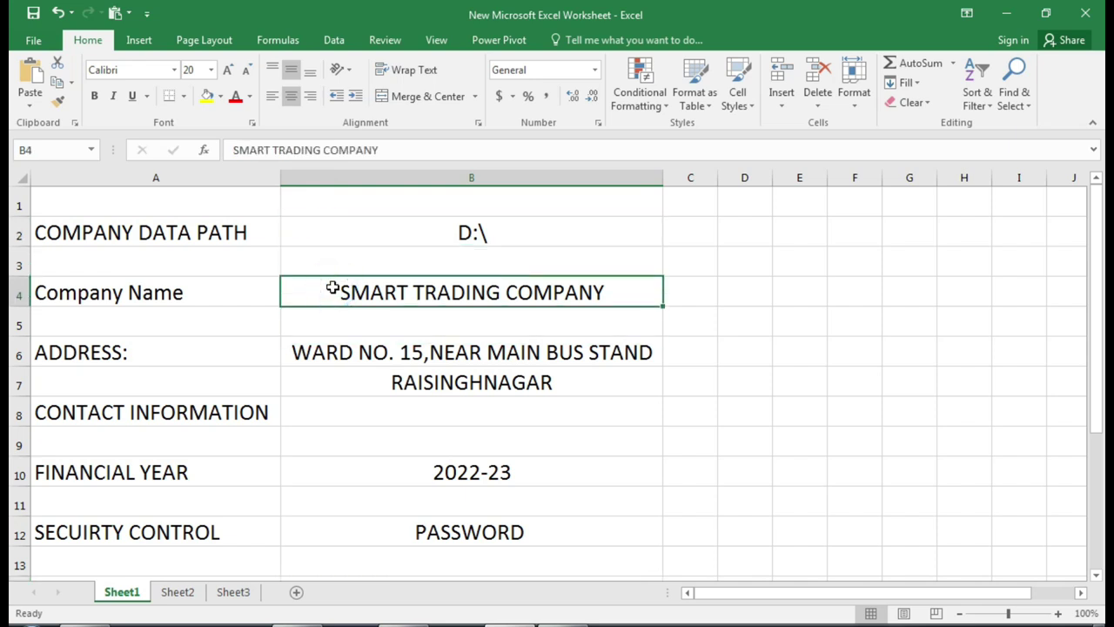
pyautogui.click(333, 353)
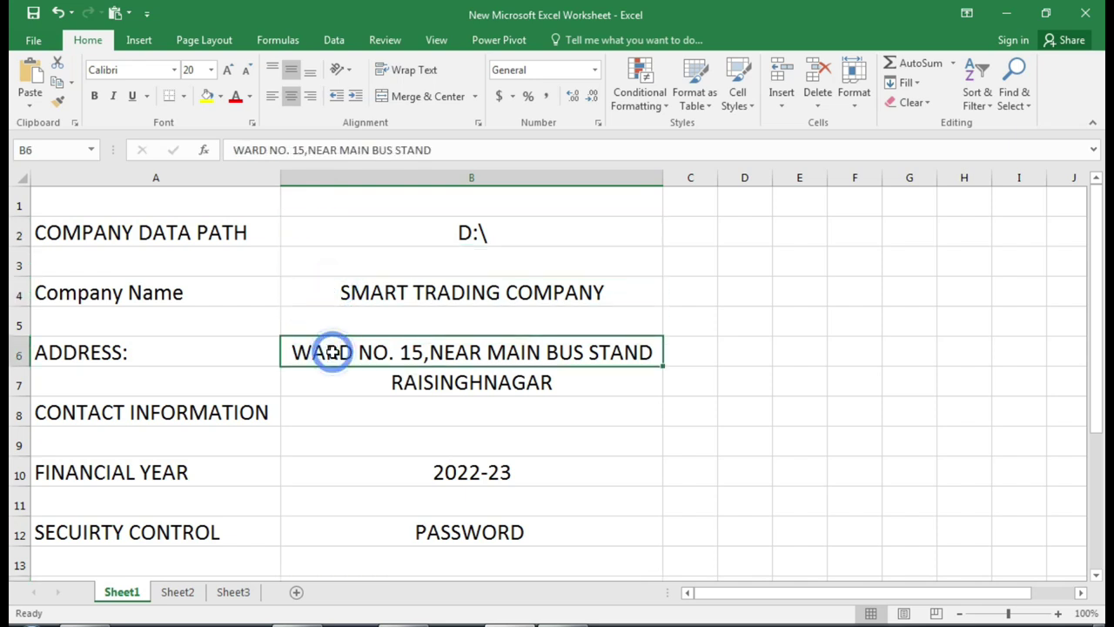
# - Review contact details, financial year, security control and GSTIN in B8–B14, then show Sheet2's ledger table
pyautogui.scroll(-1, 333, 353)
pyautogui.click(386, 324)
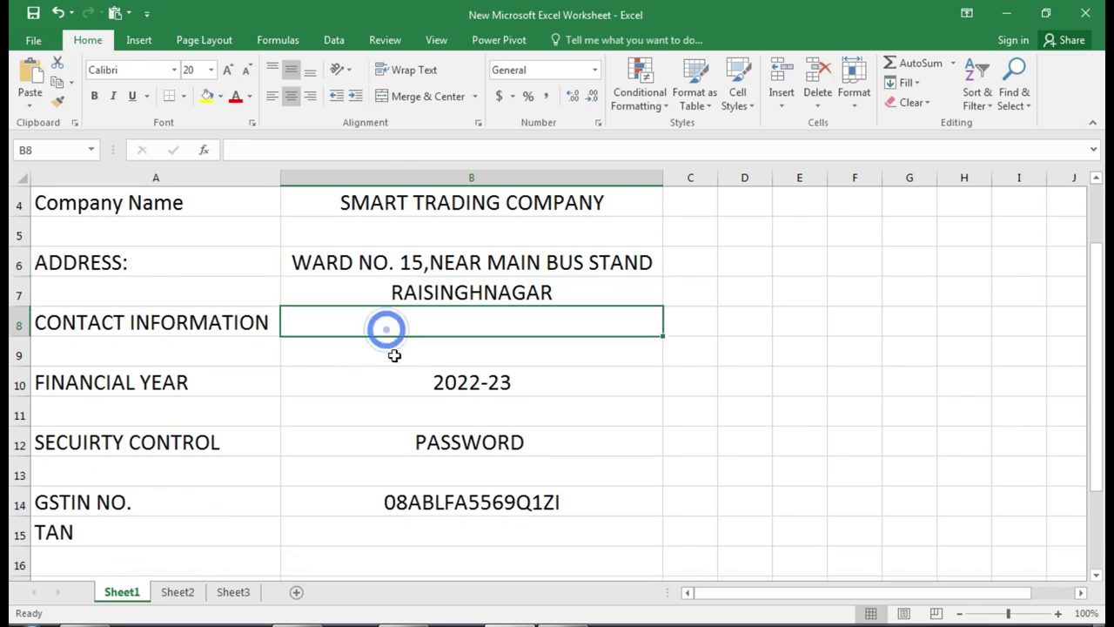
pyautogui.click(415, 395)
pyautogui.click(402, 448)
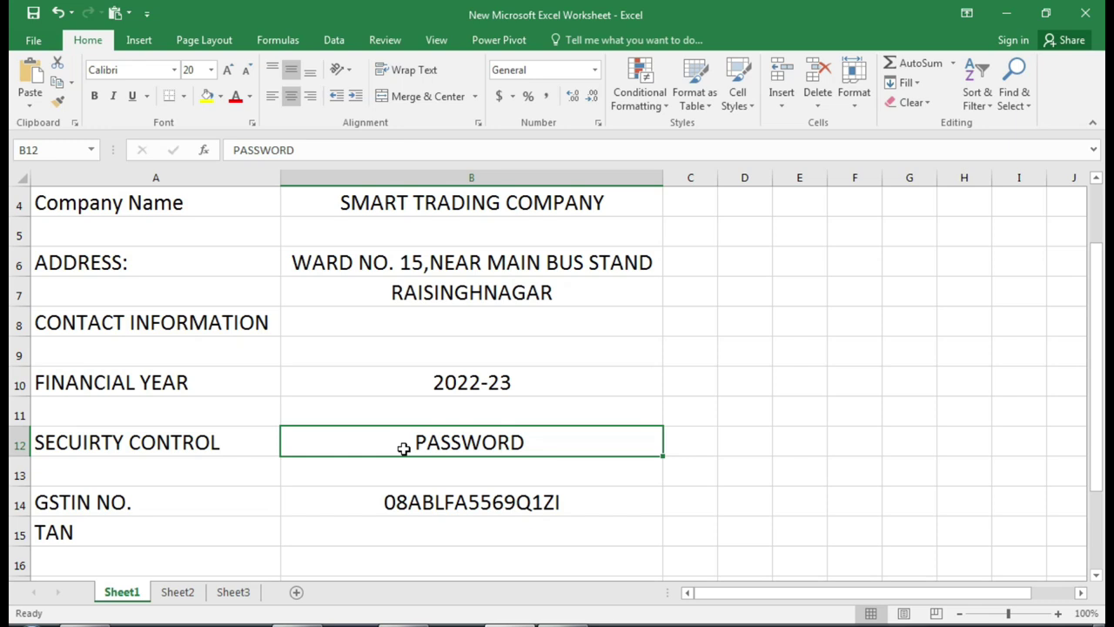
pyautogui.click(390, 501)
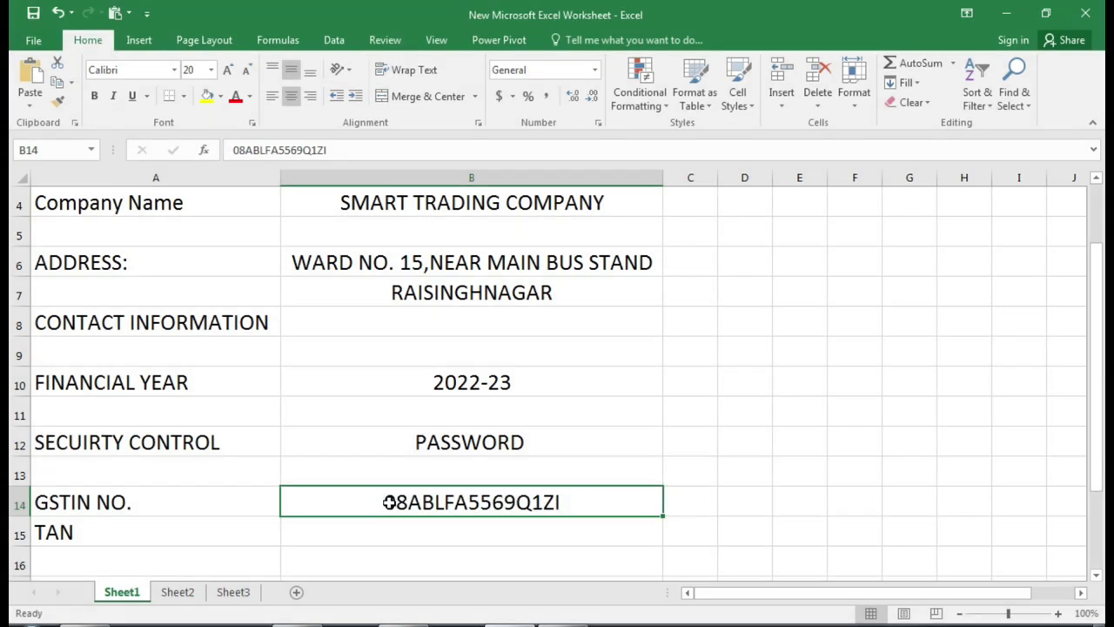
pyautogui.click(178, 594)
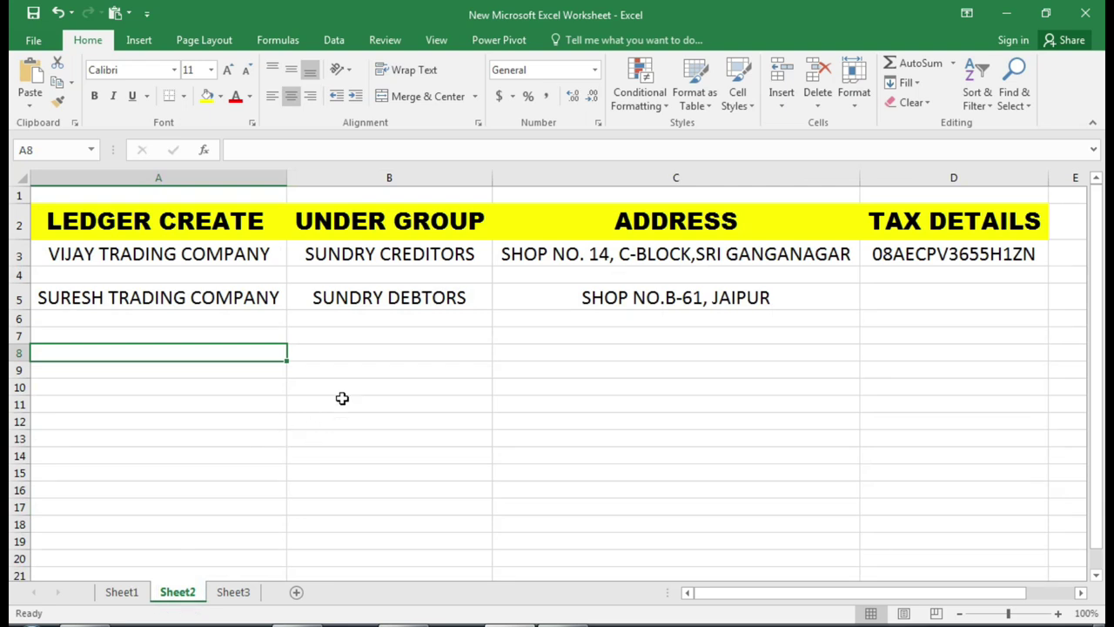
# - Check the first party ledger's tax details on Sheet2, then show Sheet3's stock item table
pyautogui.click(360, 339)
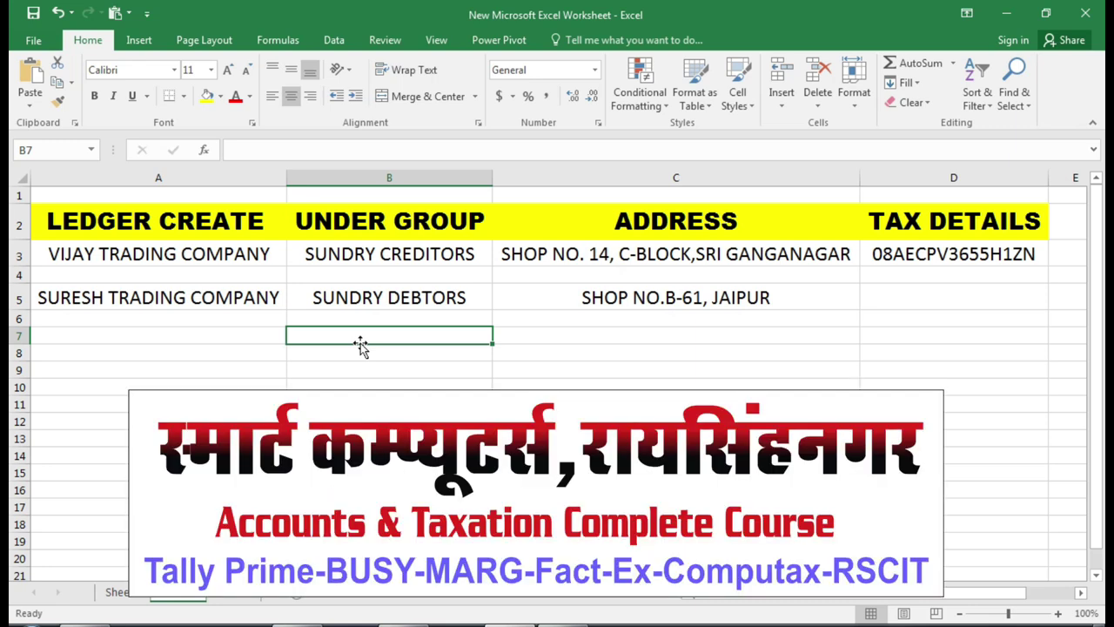
pyautogui.click(979, 257)
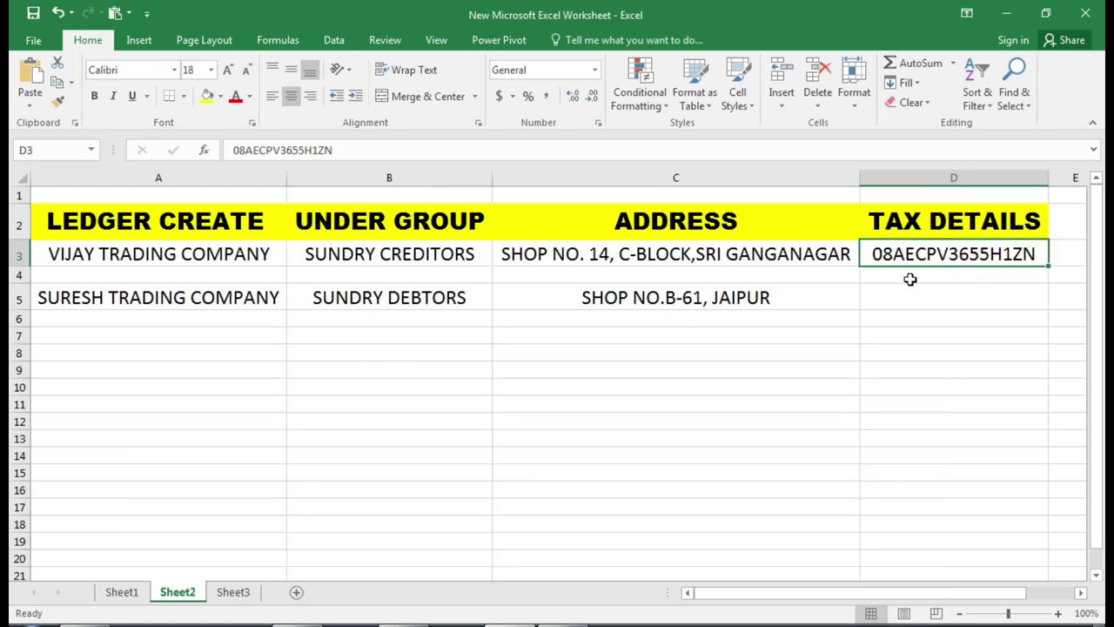
pyautogui.click(230, 596)
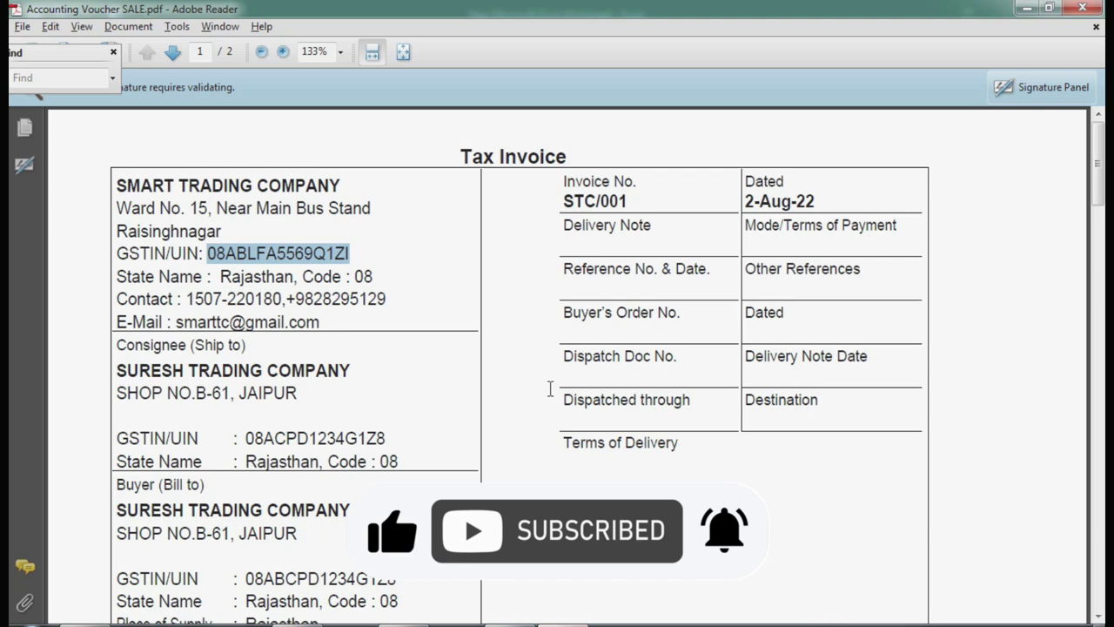
# - Deselect the highlighted GSTIN text on the SMART TRADING COMPANY tax invoice
pyautogui.click(535, 374)
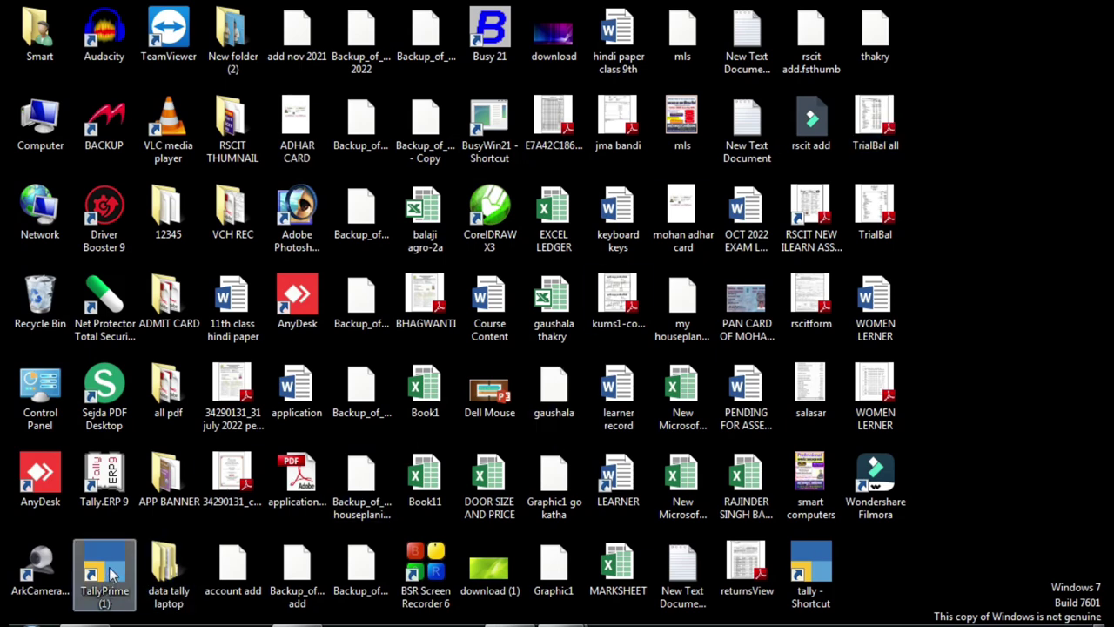
# - Launch TallyPrime from the desktop shortcut and bring up the Select Company list
pyautogui.doubleClick(112, 563)
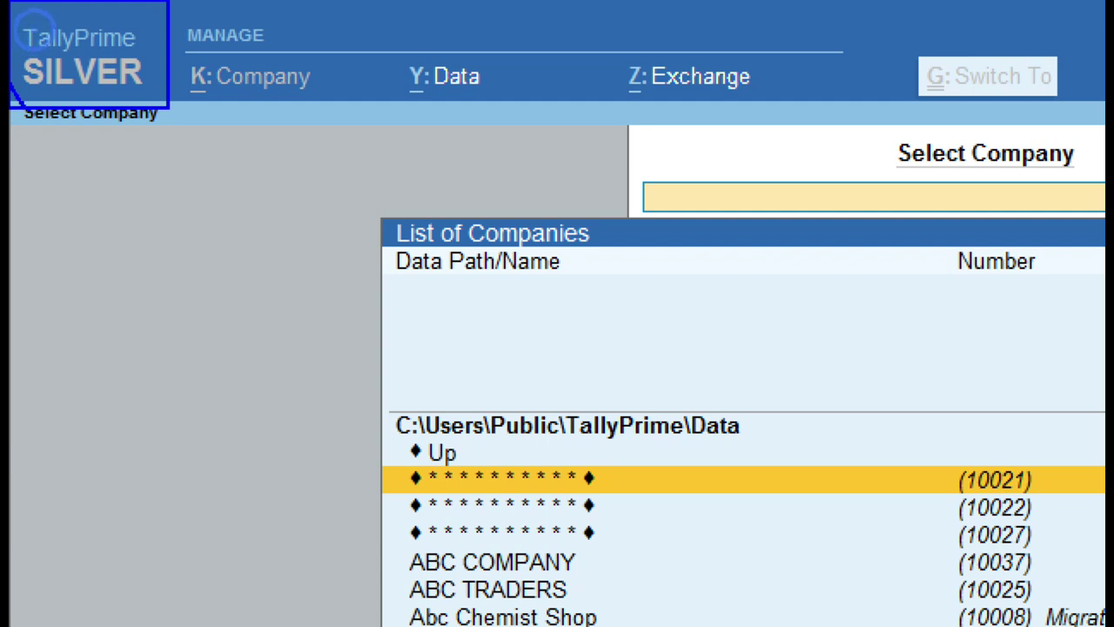
pyautogui.moveTo(87, 228)
pyautogui.mouseDown()
pyautogui.moveTo(165, 265)
pyautogui.moveTo(146, 150)
pyautogui.moveTo(228, 217)
pyautogui.moveTo(235, 211)
pyautogui.mouseUp()
pyautogui.moveTo(80, 273); pyautogui.dragTo(274, 259)
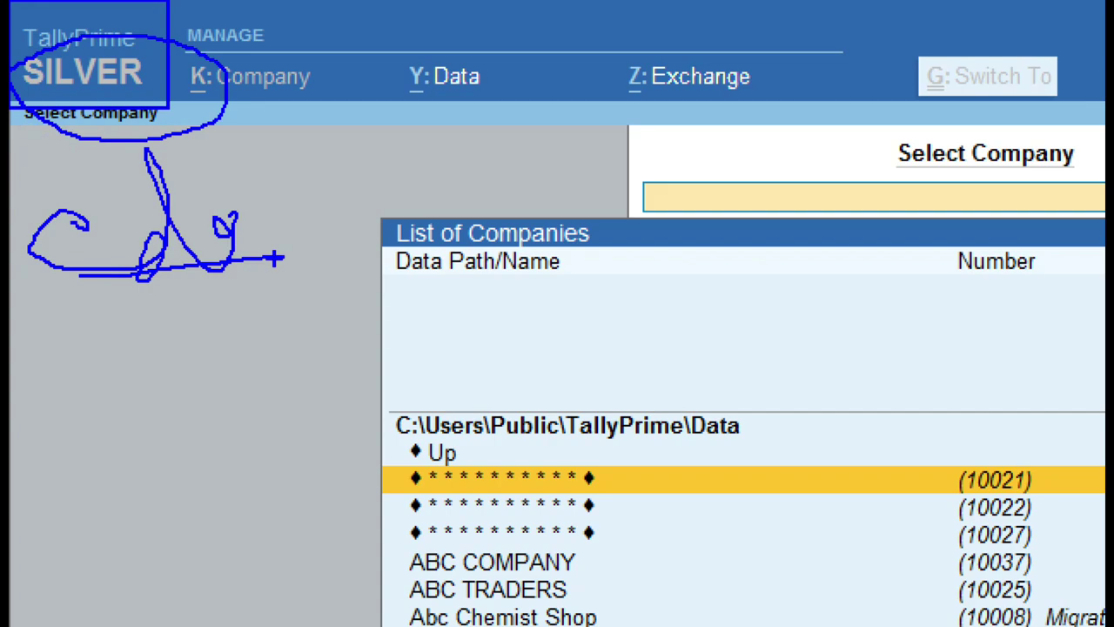
pyautogui.press('Escape')
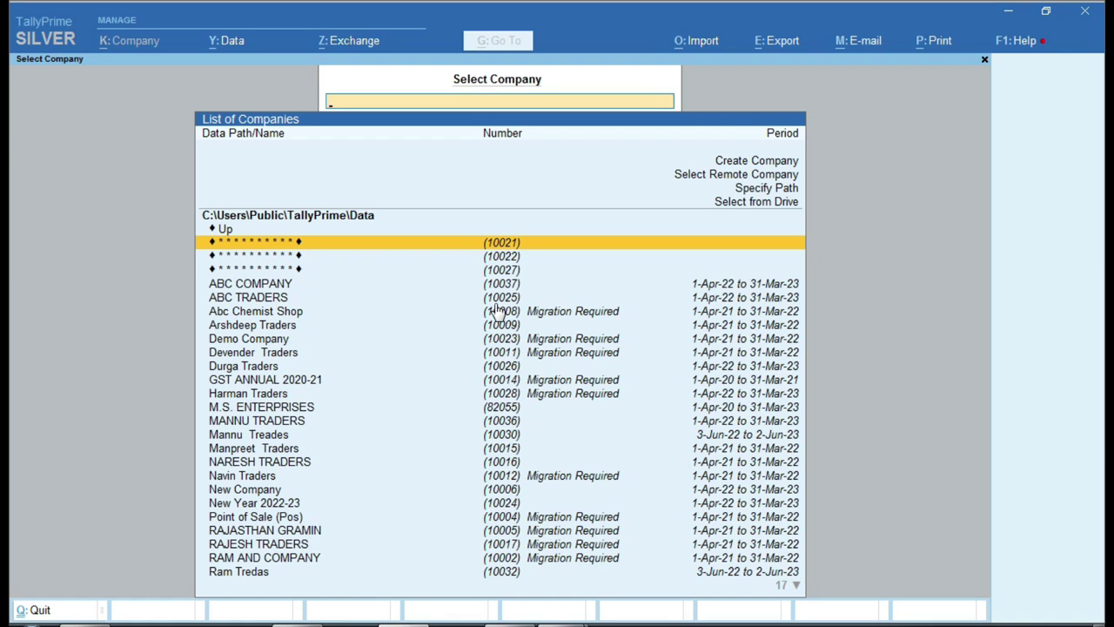
# - Choose Create Company from the List of Companies to get a blank creation form
pyautogui.press('Down')
pyautogui.press('Down')
pyautogui.press('Down')
pyautogui.press('Down')
pyautogui.press('Down')
pyautogui.press('Down')
pyautogui.press('Down')
pyautogui.press('Down')
pyautogui.press('Down')
pyautogui.press('Down')
pyautogui.press('Down')
pyautogui.press('Down')
pyautogui.press('Down')
pyautogui.press('Down')
pyautogui.press('Down')
pyautogui.press('Down')
pyautogui.press('Down')
pyautogui.press('Down')
pyautogui.press('Down')
pyautogui.press('Down')
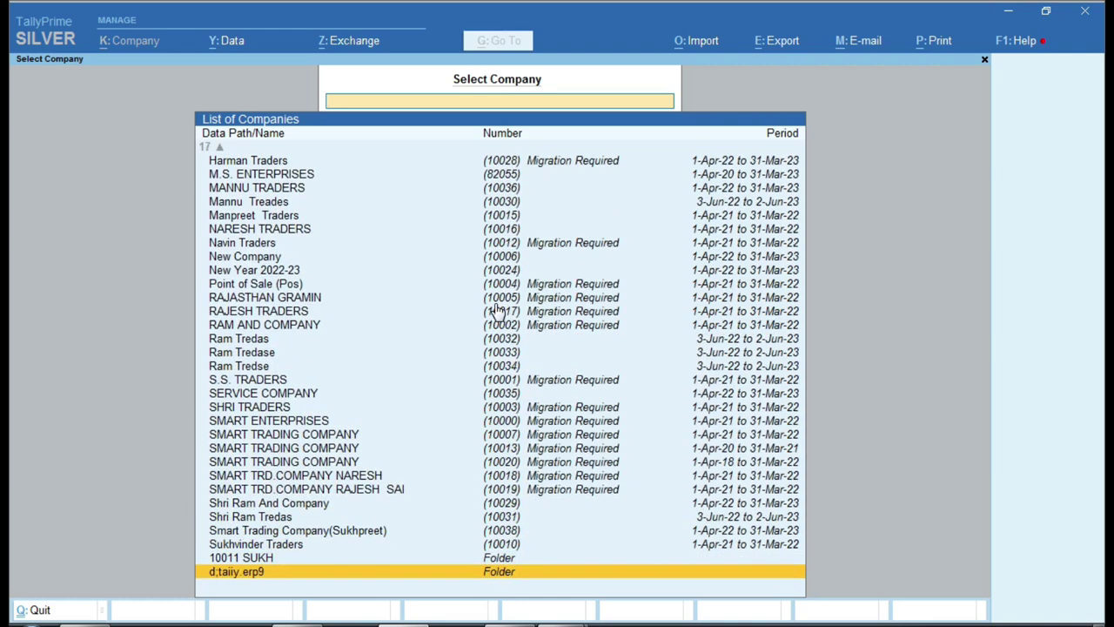
pyautogui.press('Up')
pyautogui.press('Up')
pyautogui.press('Up')
pyautogui.press('Up')
pyautogui.press('Up')
pyautogui.press('Up')
pyautogui.press('Up')
pyautogui.press('Up')
pyautogui.press('Up')
pyautogui.press('Up')
pyautogui.press('Up')
pyautogui.press('Up')
pyautogui.press('Up')
pyautogui.press('Up')
pyautogui.press('Up')
pyautogui.press('Up')
pyautogui.press('Up')
pyautogui.press('Up')
pyautogui.press('Up')
pyautogui.press('Up')
pyautogui.press('Up')
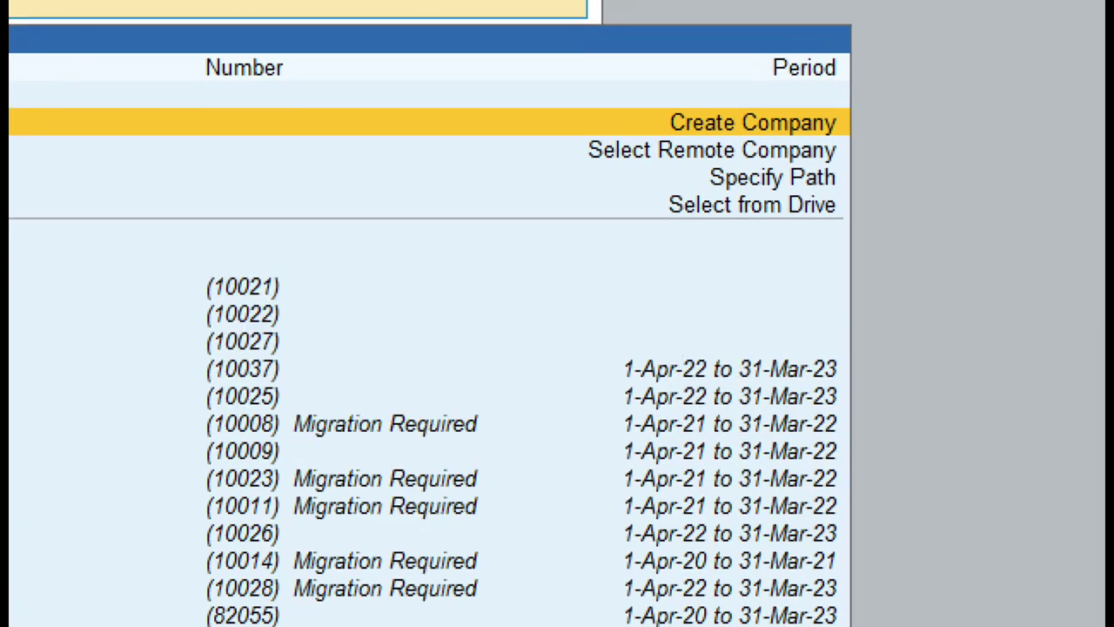
pyautogui.moveTo(633, 90)
pyautogui.mouseDown()
pyautogui.moveTo(659, 126)
pyautogui.moveTo(846, 145)
pyautogui.mouseUp()
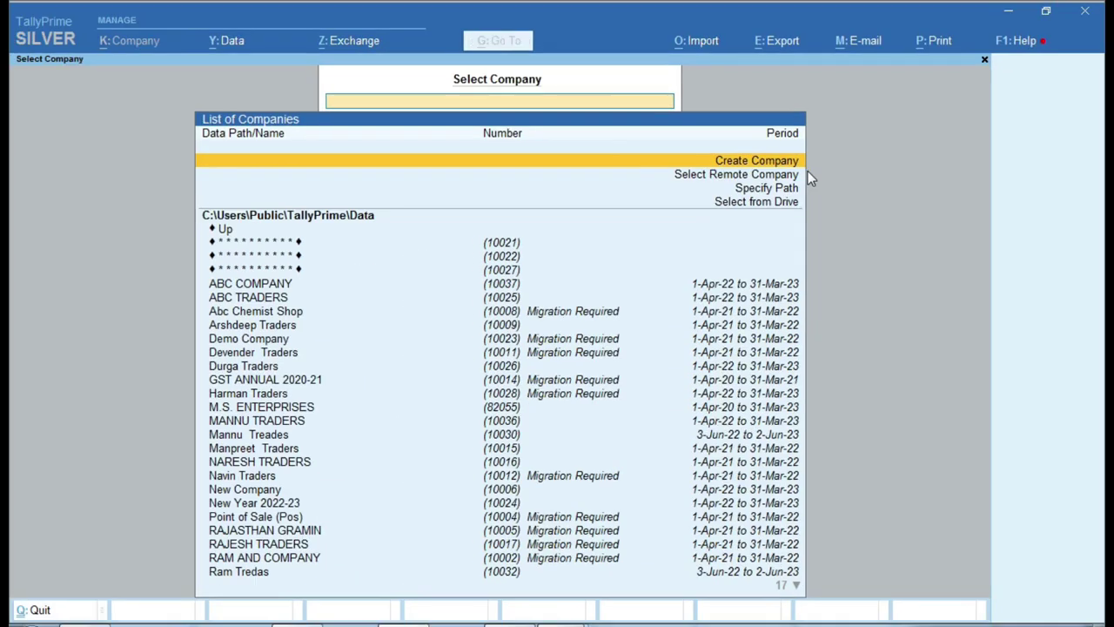
pyautogui.press('Down')
pyautogui.press('Up')
pyautogui.press('Return')
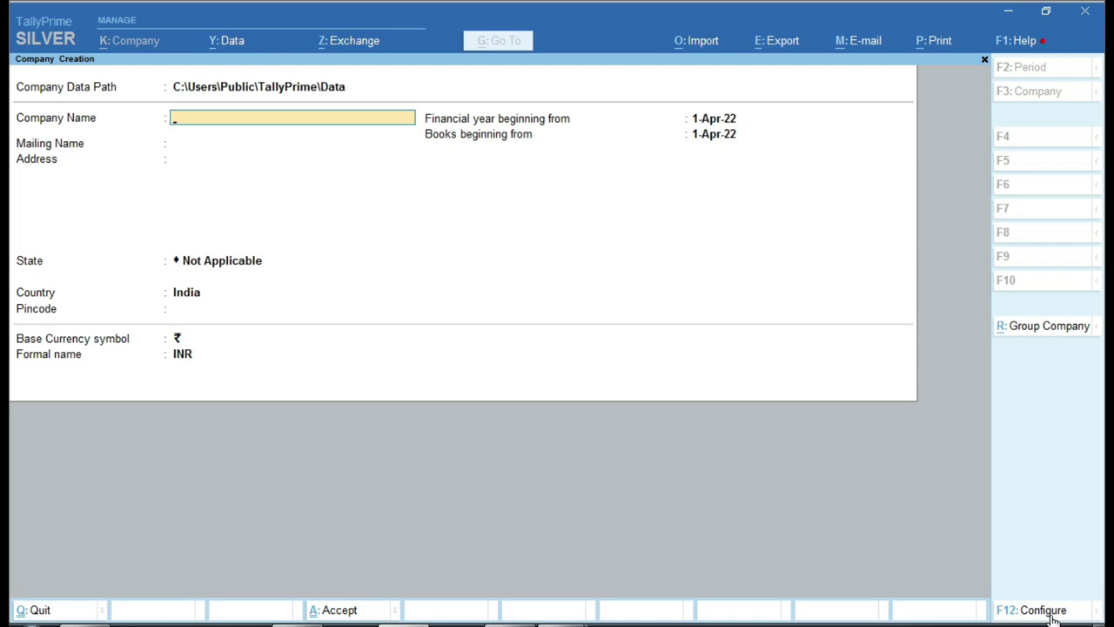
# - Set every F12 Company Creation option to Yes: contact details, edit log, TallyVault, access control, base currency
pyautogui.click(1054, 615)
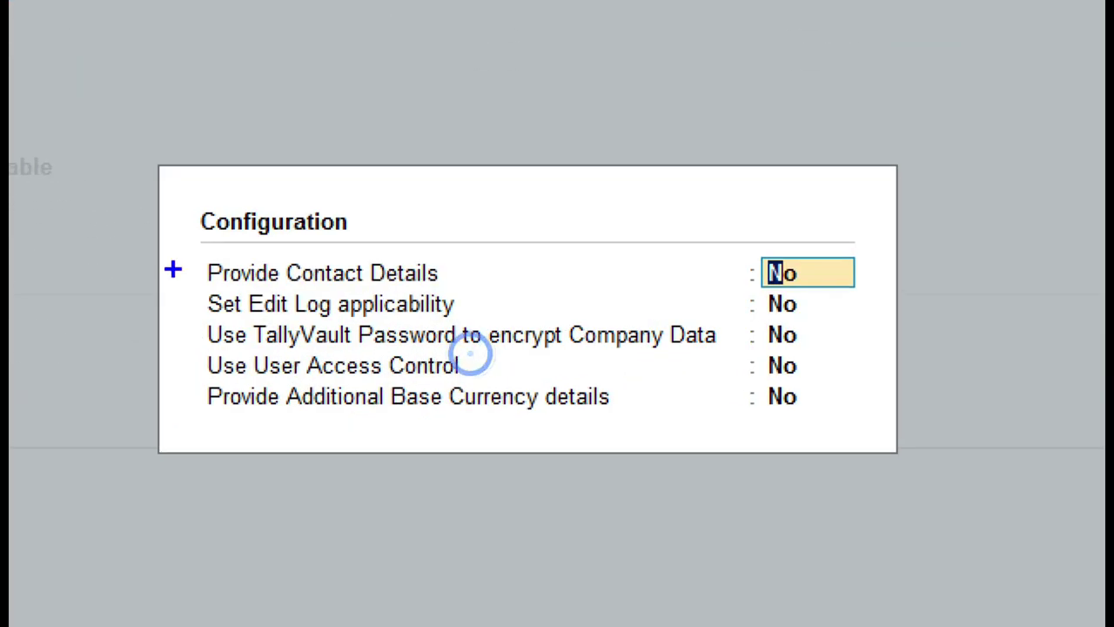
pyautogui.moveTo(174, 246)
pyautogui.mouseDown()
pyautogui.moveTo(236, 310)
pyautogui.moveTo(880, 451)
pyautogui.mouseUp()
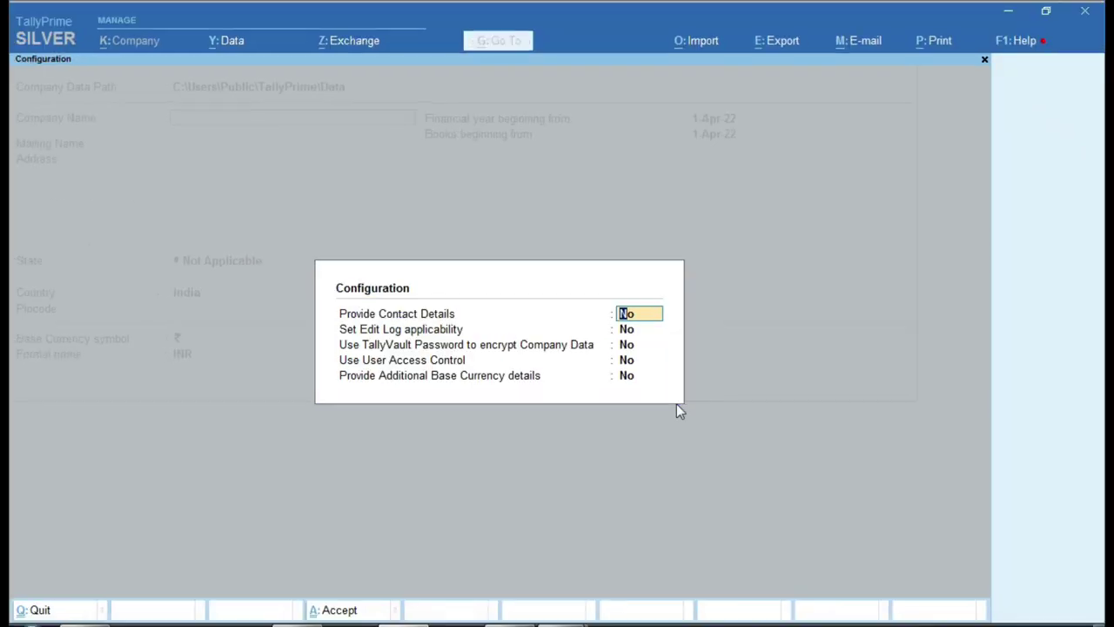
pyautogui.press('y')
pyautogui.press('Return')
pyautogui.press('y')
pyautogui.press('Return')
pyautogui.press('y')
pyautogui.press('Return')
pyautogui.press('y')
pyautogui.press('Return')
pyautogui.press('y')
pyautogui.press('Return')
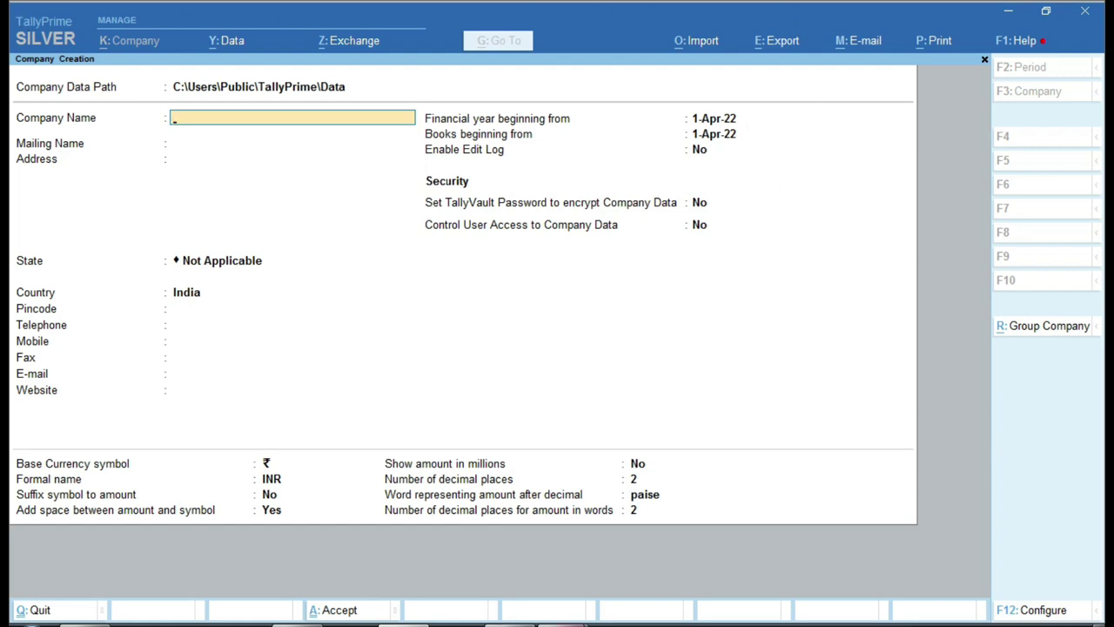
# - Switch to Excel and show Sheet1's company details
pyautogui.click(403, 625)
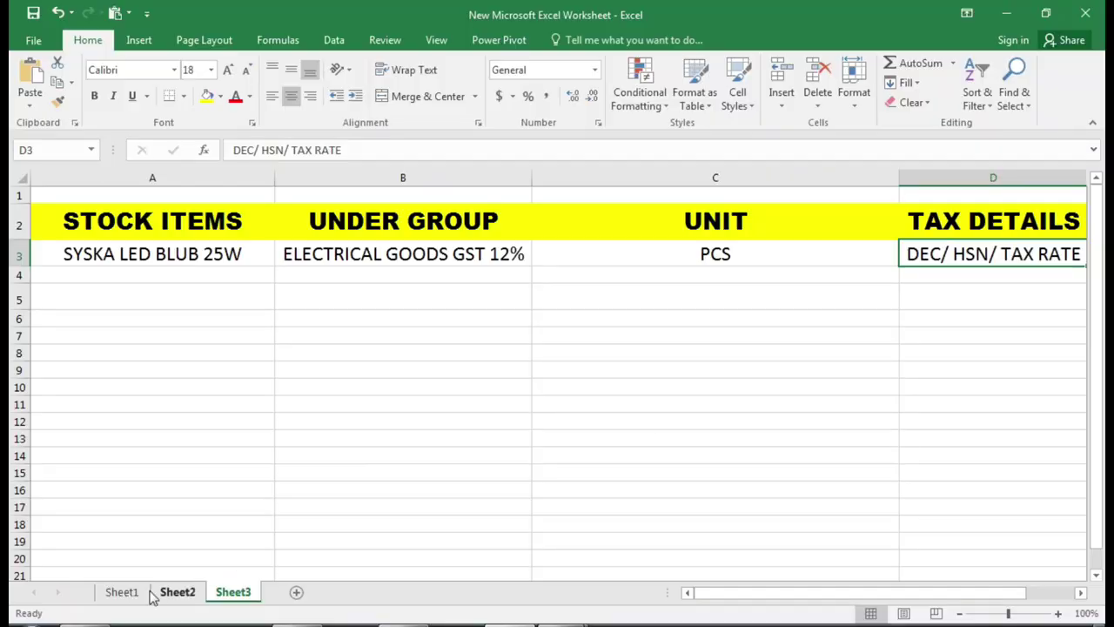
pyautogui.click(122, 592)
pyautogui.scroll(1, 351, 326)
pyautogui.scroll(-1, 351, 326)
pyautogui.scroll(1, 251, 263)
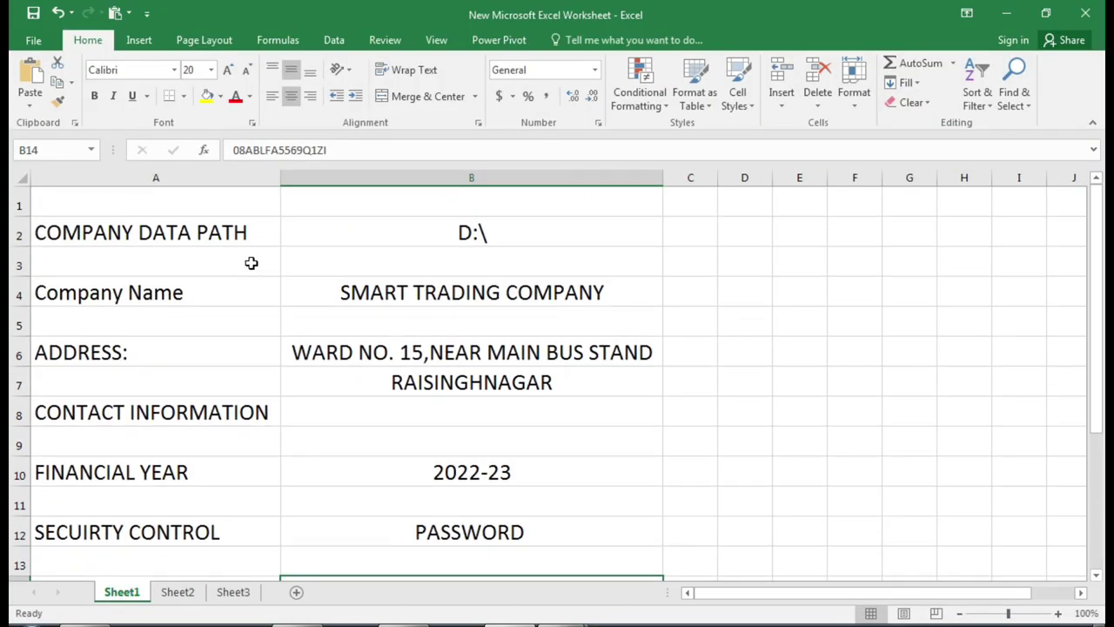
# - Point out the COMPANY DATA PATH label and its value D:\ in Sheet1 row 2
pyautogui.click(163, 231)
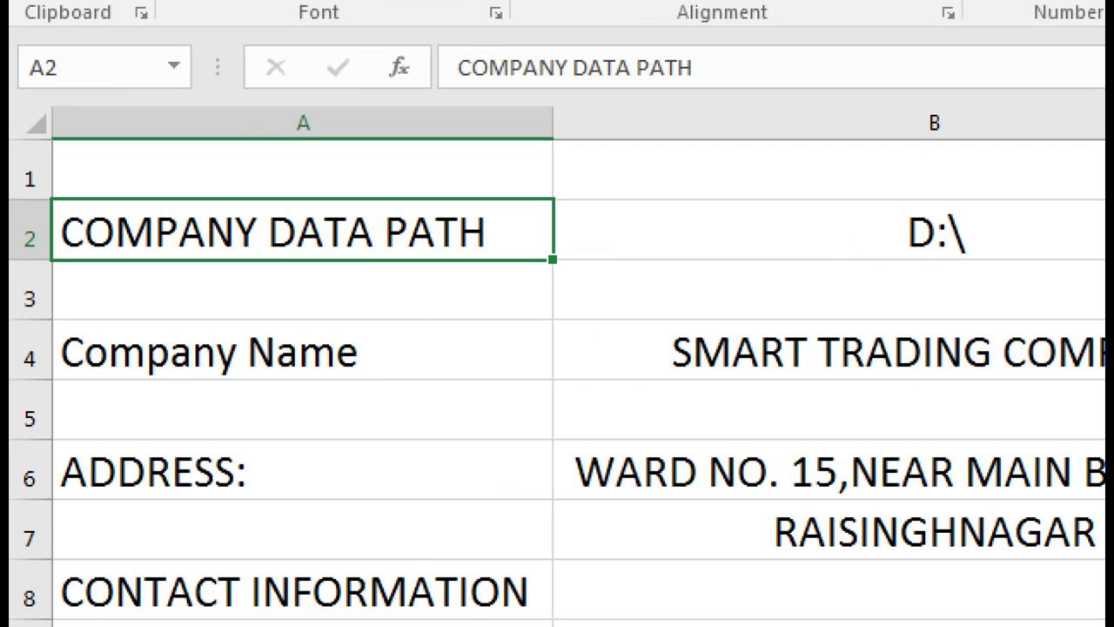
pyautogui.moveTo(55, 178)
pyautogui.mouseDown()
pyautogui.moveTo(445, 286)
pyautogui.moveTo(1077, 284)
pyautogui.mouseUp()
pyautogui.moveTo(862, 179)
pyautogui.mouseDown()
pyautogui.moveTo(783, 241)
pyautogui.moveTo(1011, 285)
pyautogui.mouseUp()
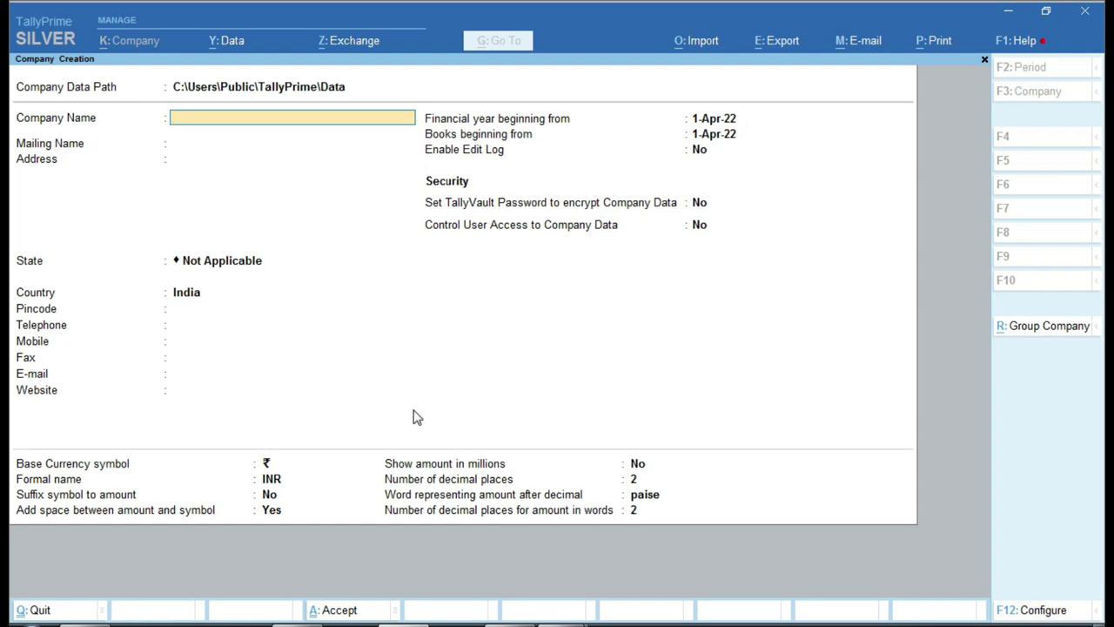
pyautogui.press('ctrl')
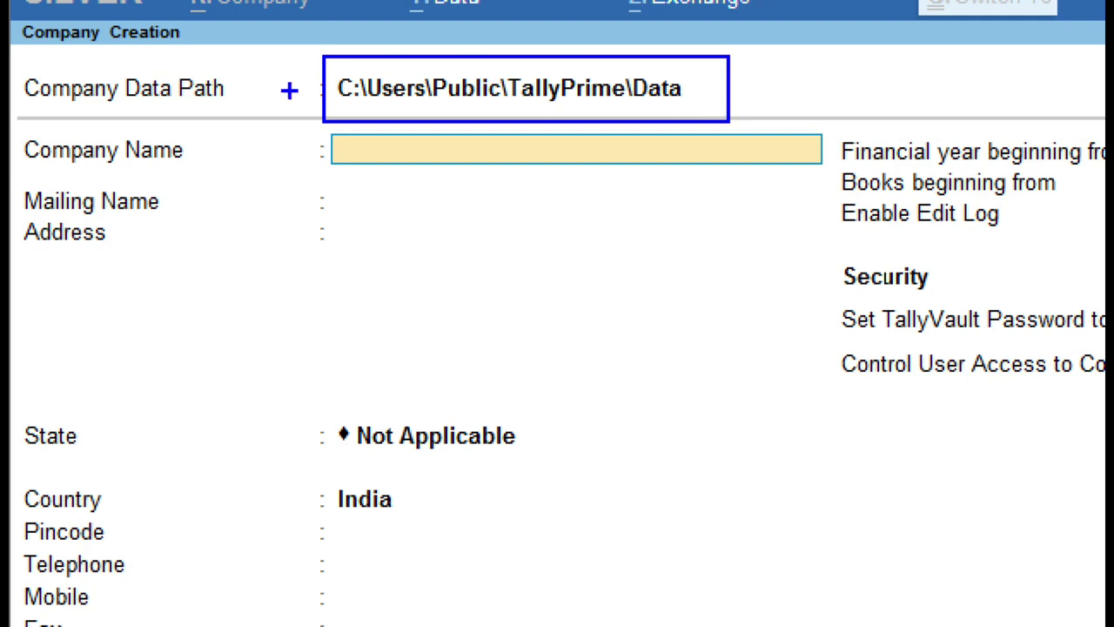
pyautogui.moveTo(296, 65)
pyautogui.mouseDown()
pyautogui.moveTo(273, 99)
pyautogui.moveTo(281, 86)
pyautogui.moveTo(302, 101)
pyautogui.mouseUp()
pyautogui.moveTo(700, 74)
pyautogui.mouseDown()
pyautogui.moveTo(705, 97)
pyautogui.moveTo(791, 55)
pyautogui.mouseUp()
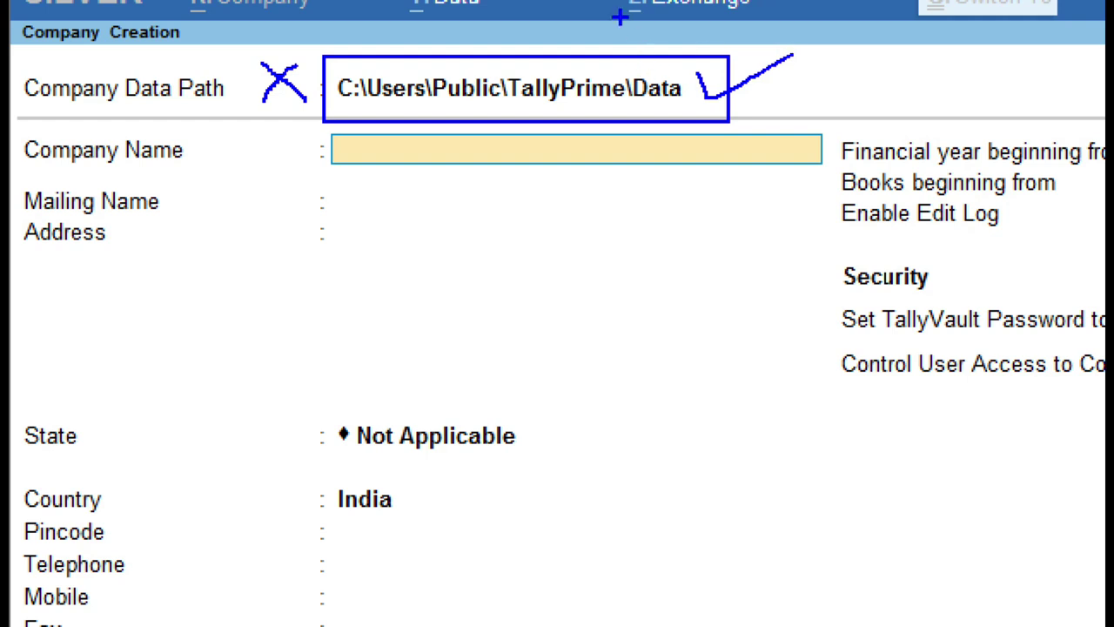
pyautogui.moveTo(322, 69)
pyautogui.mouseDown()
pyautogui.moveTo(317, 94)
pyautogui.moveTo(381, 106)
pyautogui.moveTo(338, 63)
pyautogui.moveTo(309, 59)
pyautogui.mouseUp()
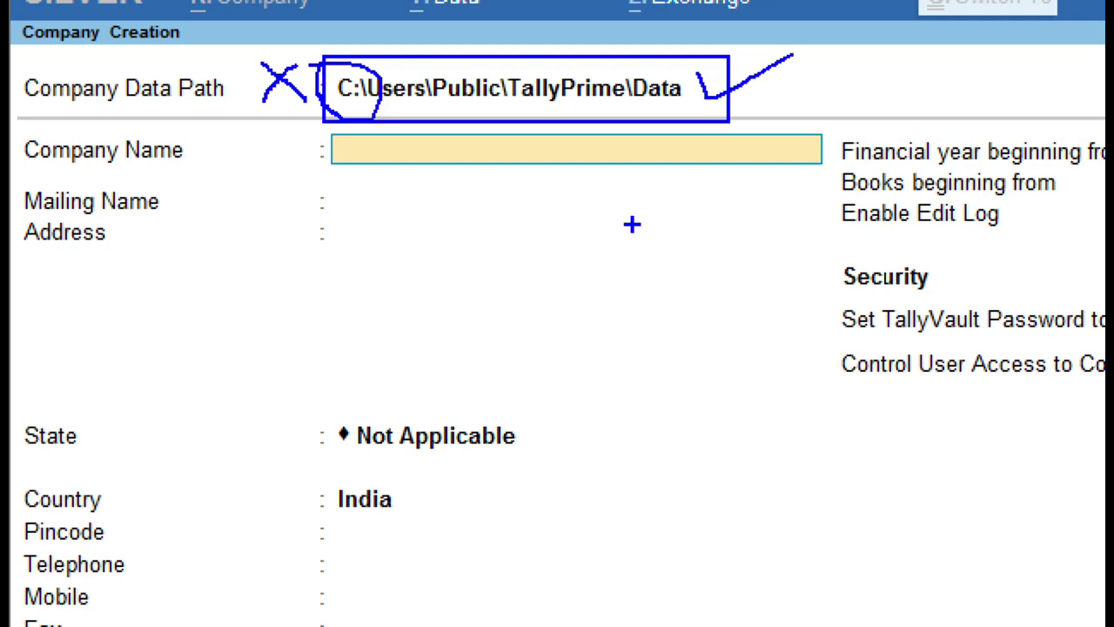
pyautogui.moveTo(695, 63)
pyautogui.mouseDown()
pyautogui.moveTo(620, 87)
pyautogui.moveTo(634, 129)
pyautogui.moveTo(699, 86)
pyautogui.moveTo(656, 57)
pyautogui.moveTo(682, 69)
pyautogui.mouseUp()
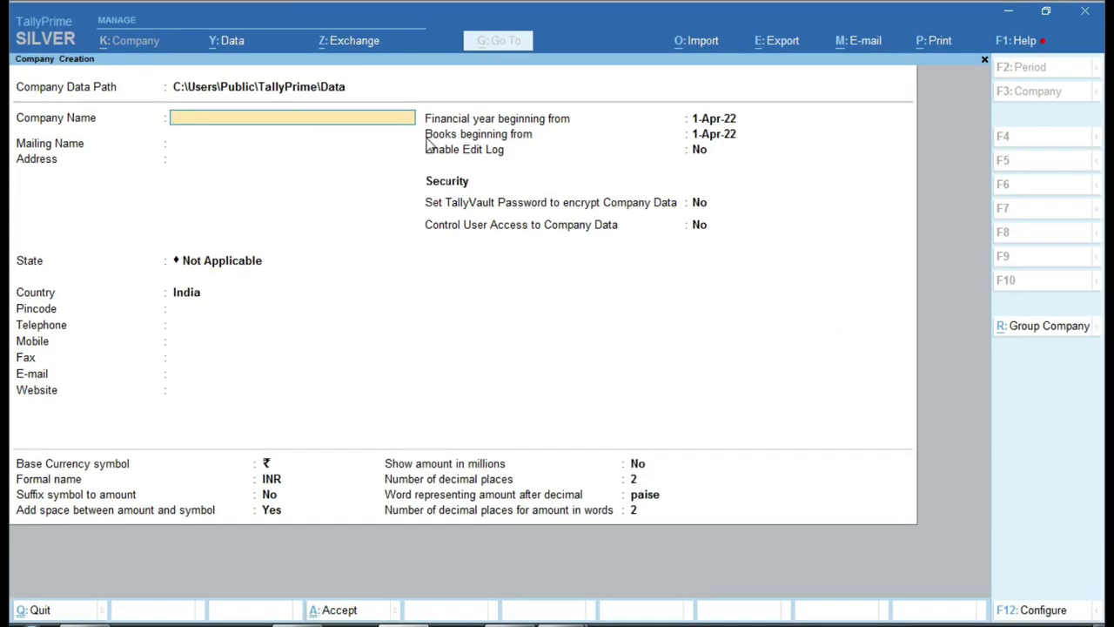
# - Edit the Company Data Path to D:\TallyPrime\Data and accept it
pyautogui.press('BackSpace')
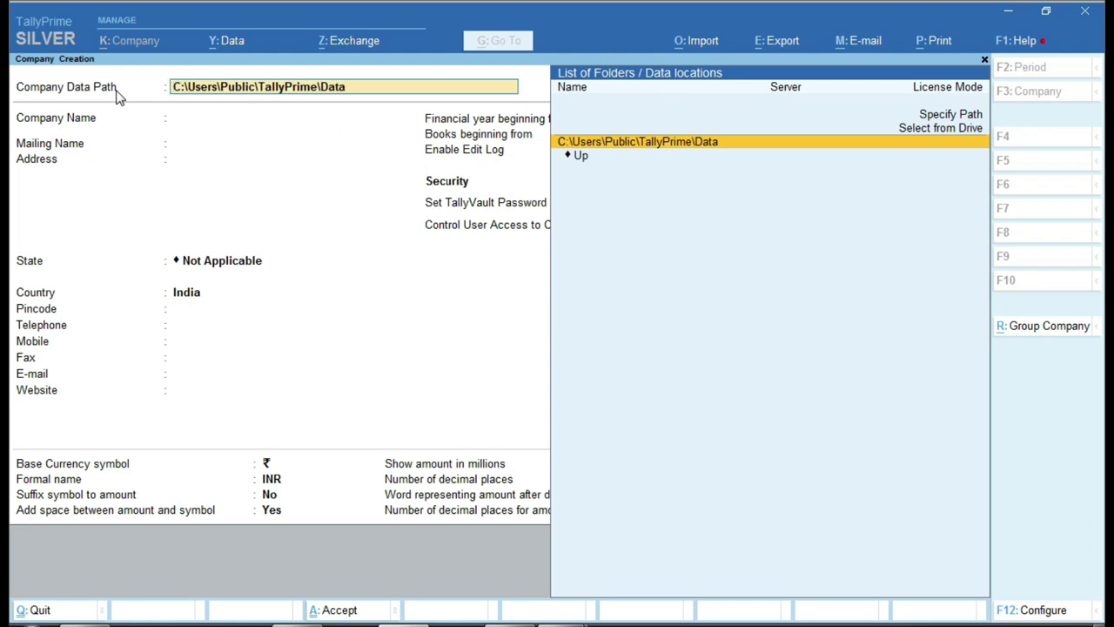
pyautogui.write('D')
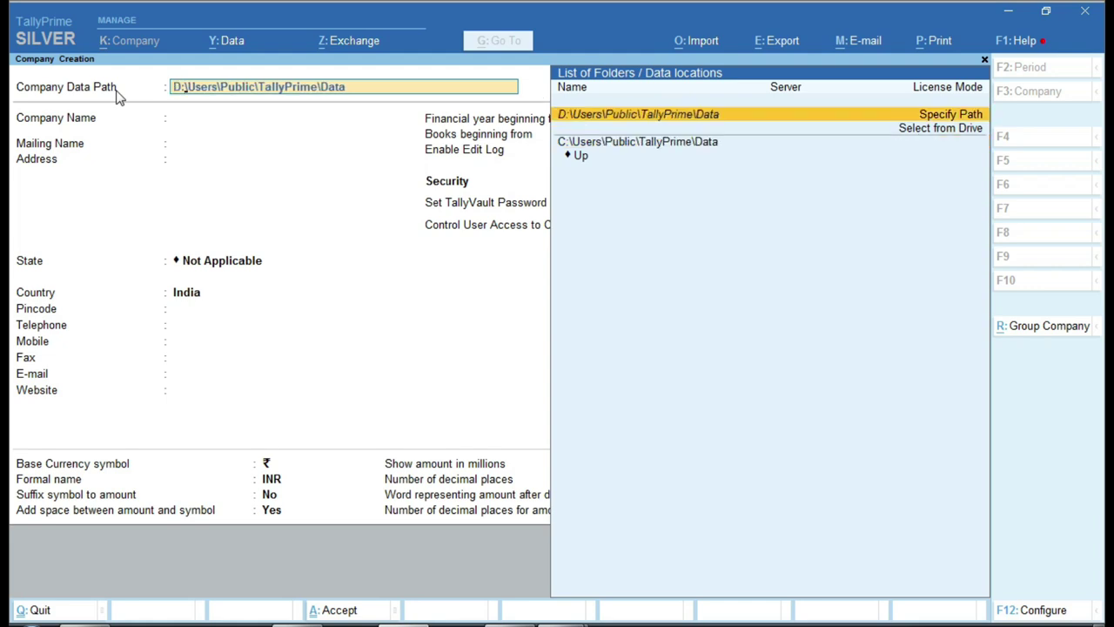
pyautogui.press('Delete')
pyautogui.press('Delete')
pyautogui.press('Delete')
pyautogui.press('Delete')
pyautogui.press('Delete')
pyautogui.press('Delete')
pyautogui.press('Delete')
pyautogui.press('Delete')
pyautogui.press('Delete')
pyautogui.press('Delete')
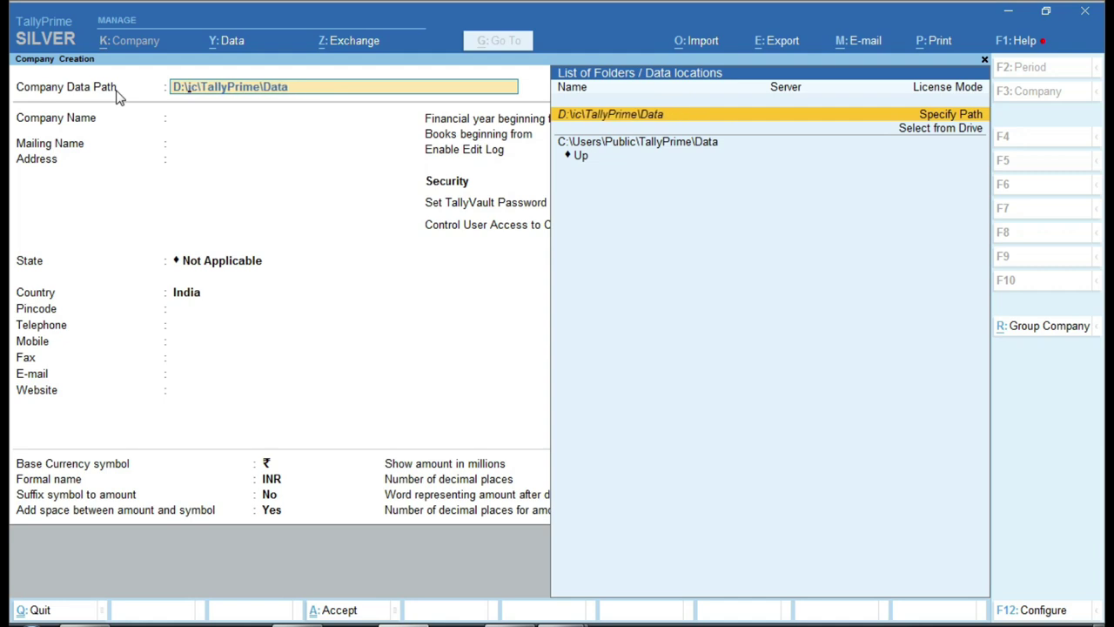
pyautogui.press('Delete')
pyautogui.press('Delete')
pyautogui.press('Delete')
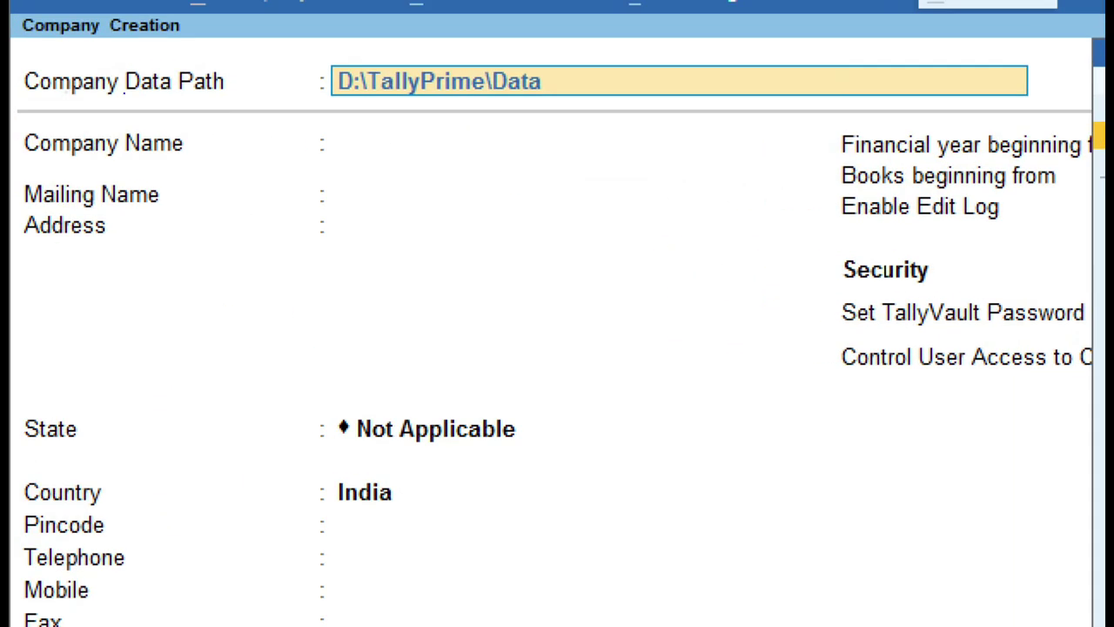
pyautogui.moveTo(308, 53)
pyautogui.mouseDown()
pyautogui.moveTo(323, 68)
pyautogui.moveTo(630, 124)
pyautogui.mouseUp()
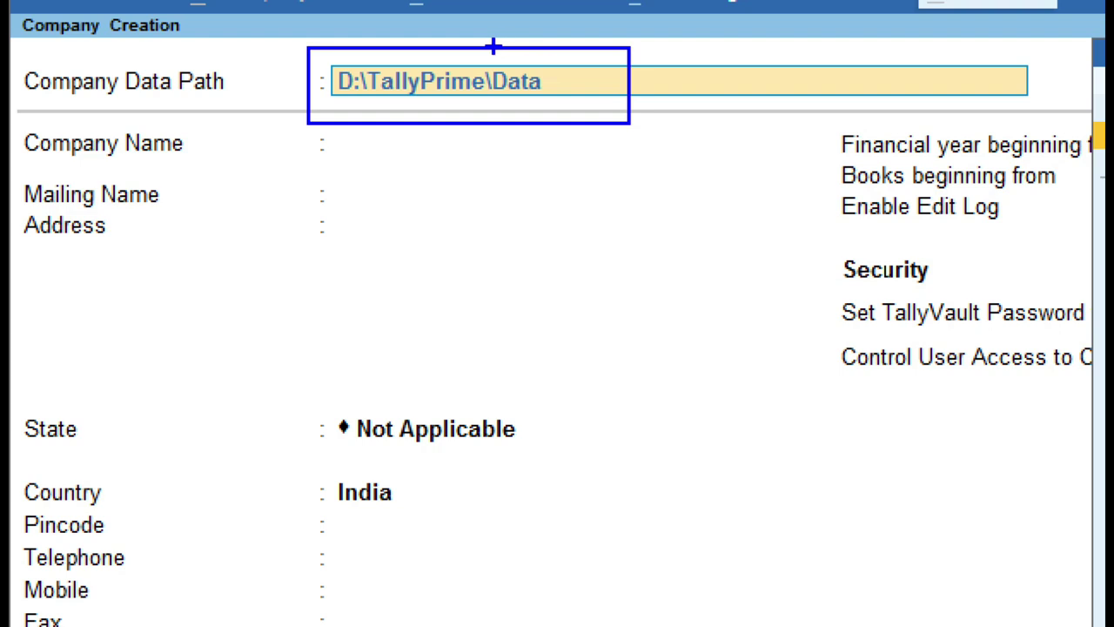
pyautogui.moveTo(262, 70); pyautogui.dragTo(320, 45)
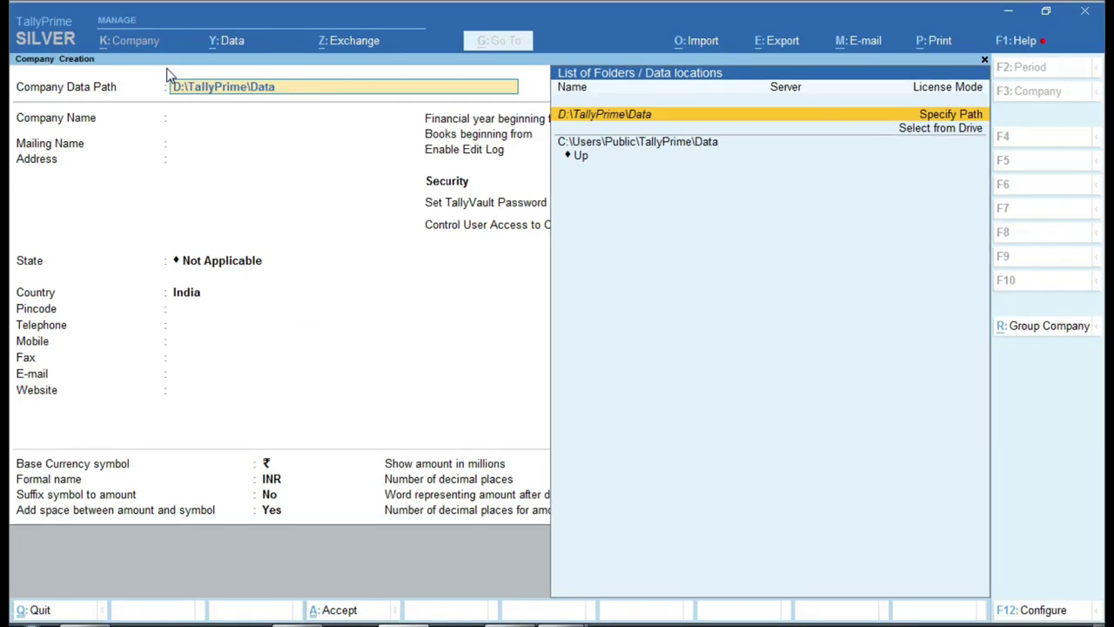
pyautogui.press('Return')
pyautogui.press('Return')
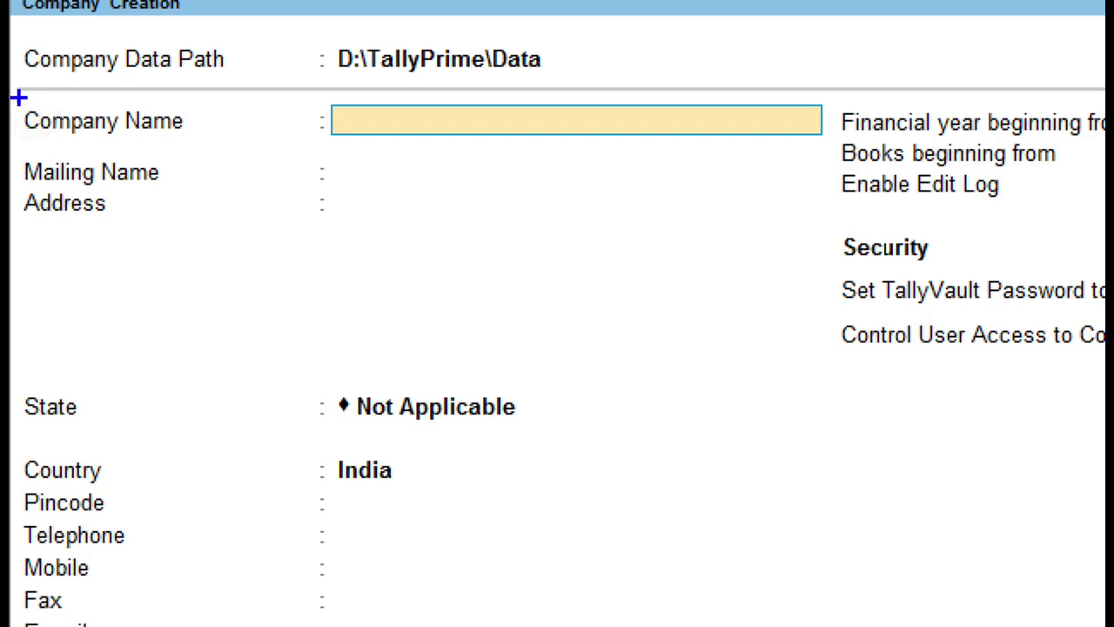
pyautogui.moveTo(10, 106); pyautogui.dragTo(146, 127)
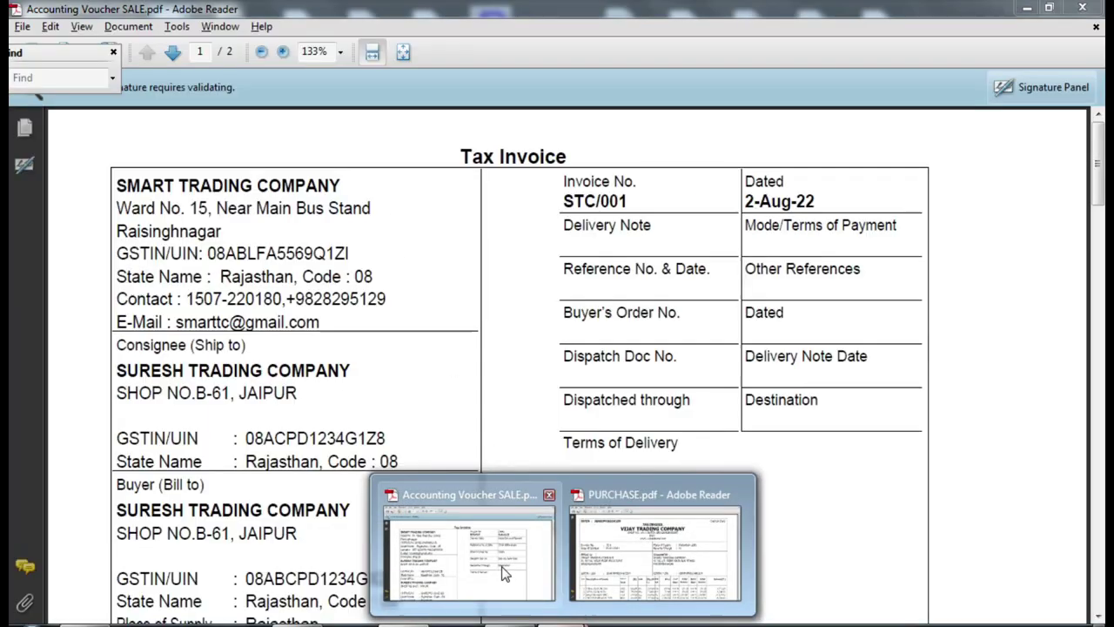
# - Bring up Accounting Voucher SALE.pdf and highlight SMART TRADING COMPANY's details on it
pyautogui.click(502, 568)
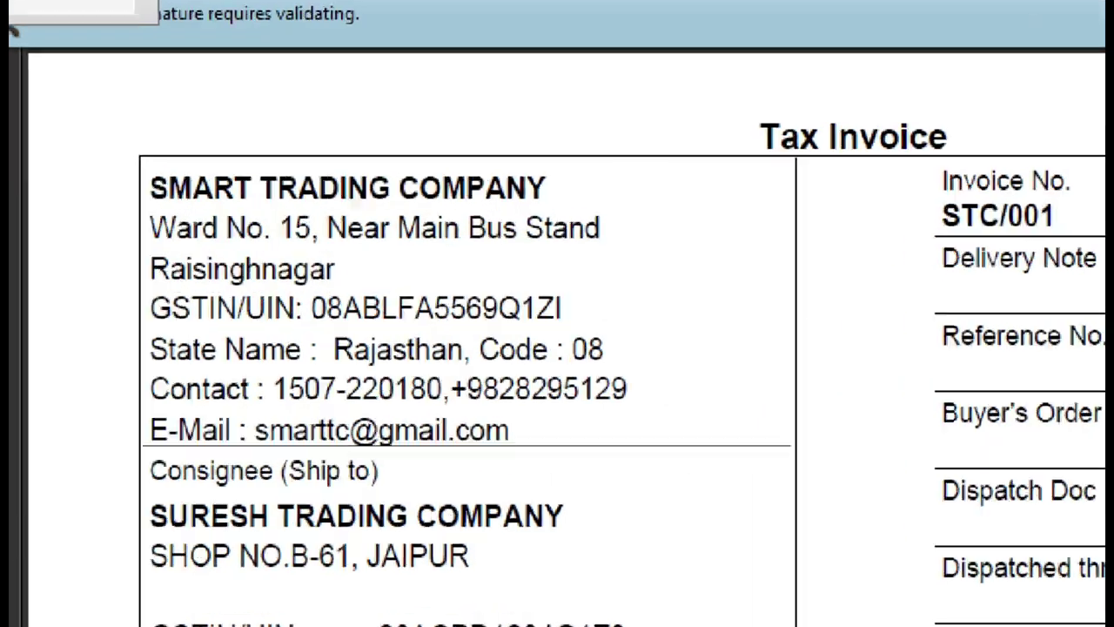
pyautogui.moveTo(136, 143); pyautogui.dragTo(623, 209)
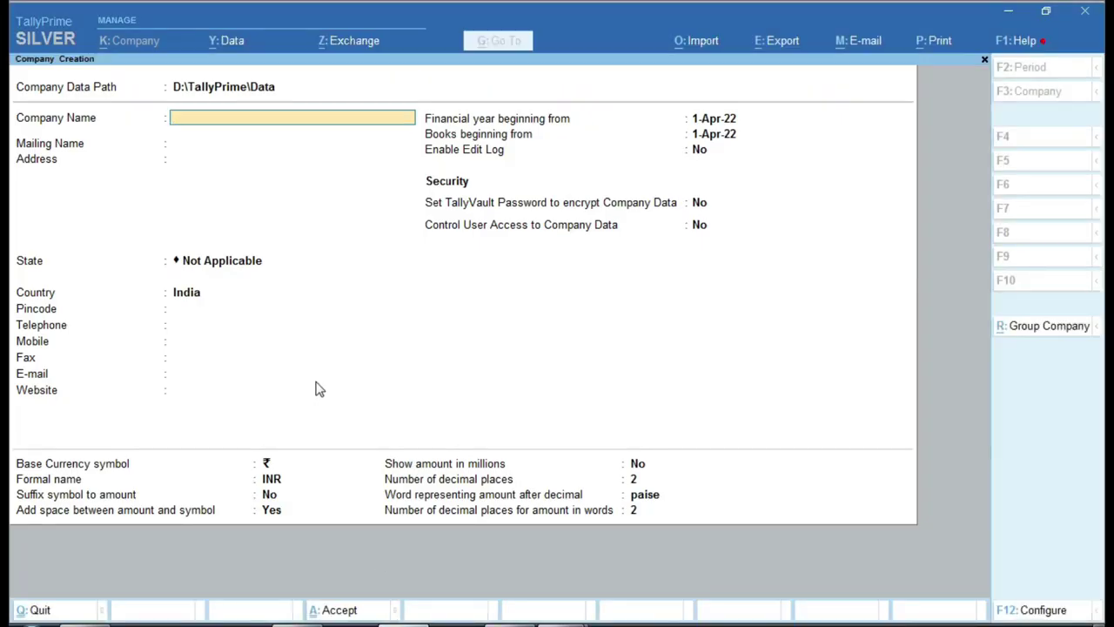
# - Enter SMART TRADING COMPANY as Company Name, keep the matching Mailing Name, and reopen the invoice PDF
pyautogui.write('SMART TRADING COMPANY')
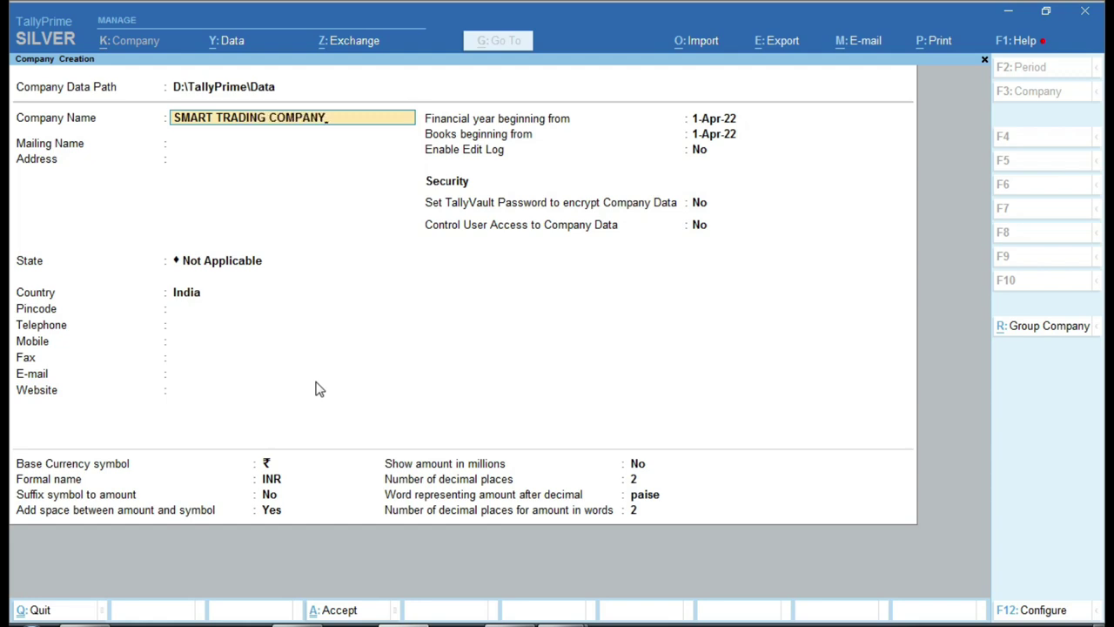
pyautogui.press('Return')
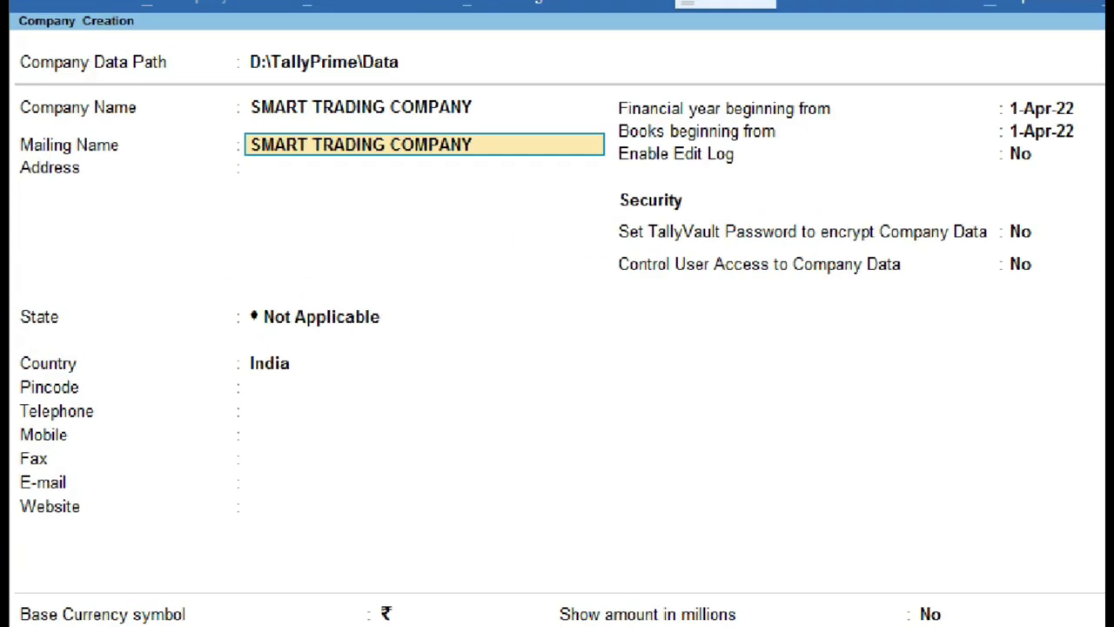
pyautogui.moveTo(10, 137)
pyautogui.mouseDown()
pyautogui.moveTo(21, 152)
pyautogui.moveTo(625, 195)
pyautogui.mouseUp()
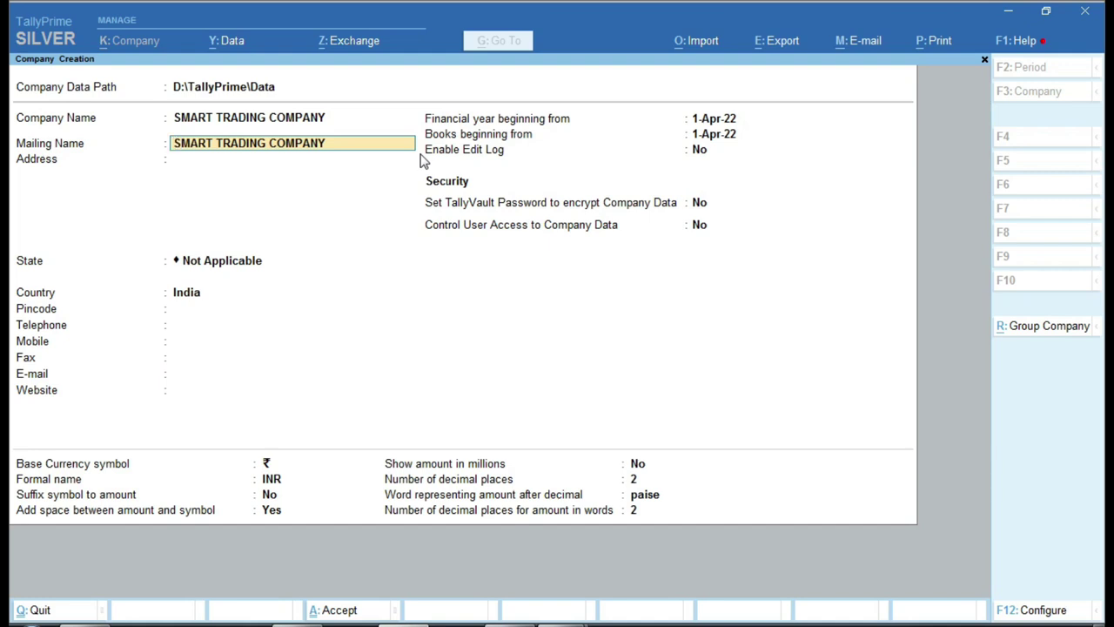
pyautogui.press('Return')
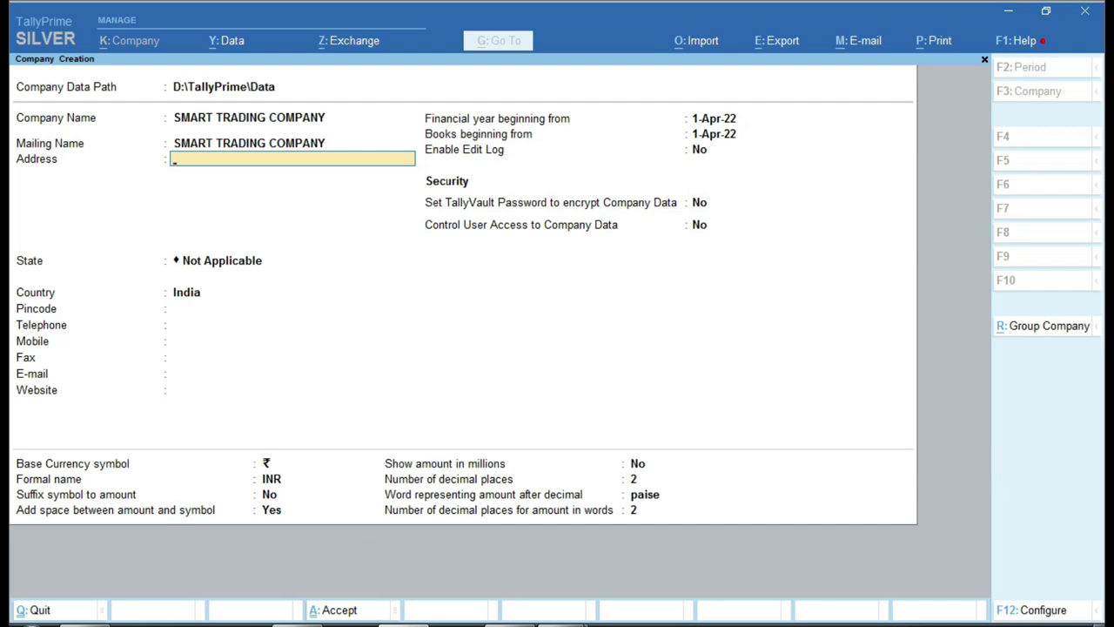
pyautogui.moveTo(585, 622)
pyautogui.click(479, 558)
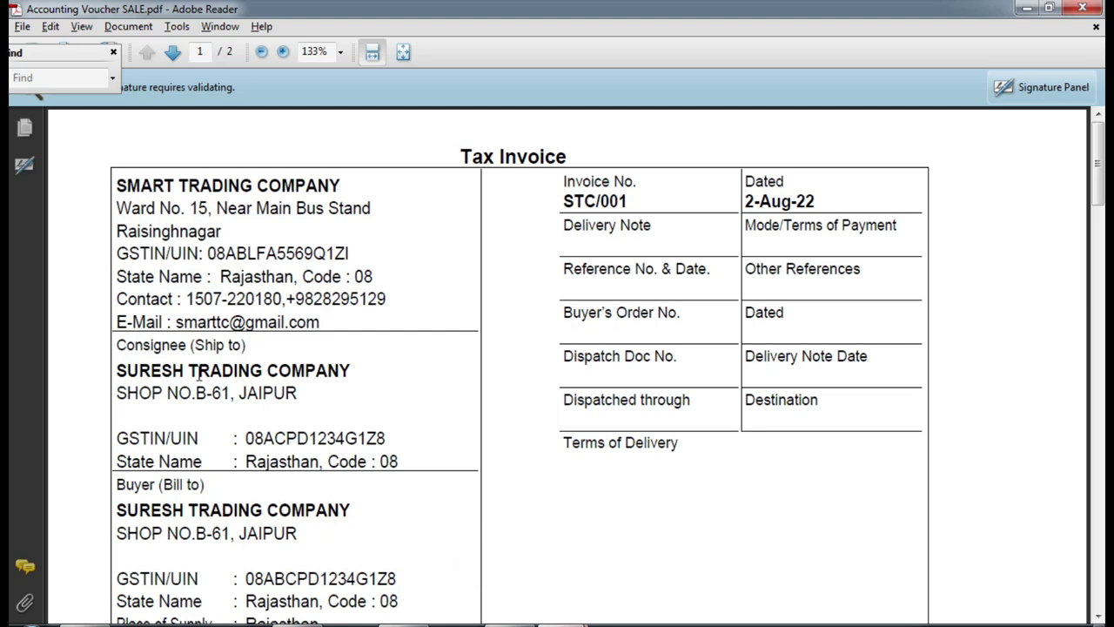
# - In Excel, review the company name in B4 and the address in A6 and B6
pyautogui.hotkey('alt', 'Tab')
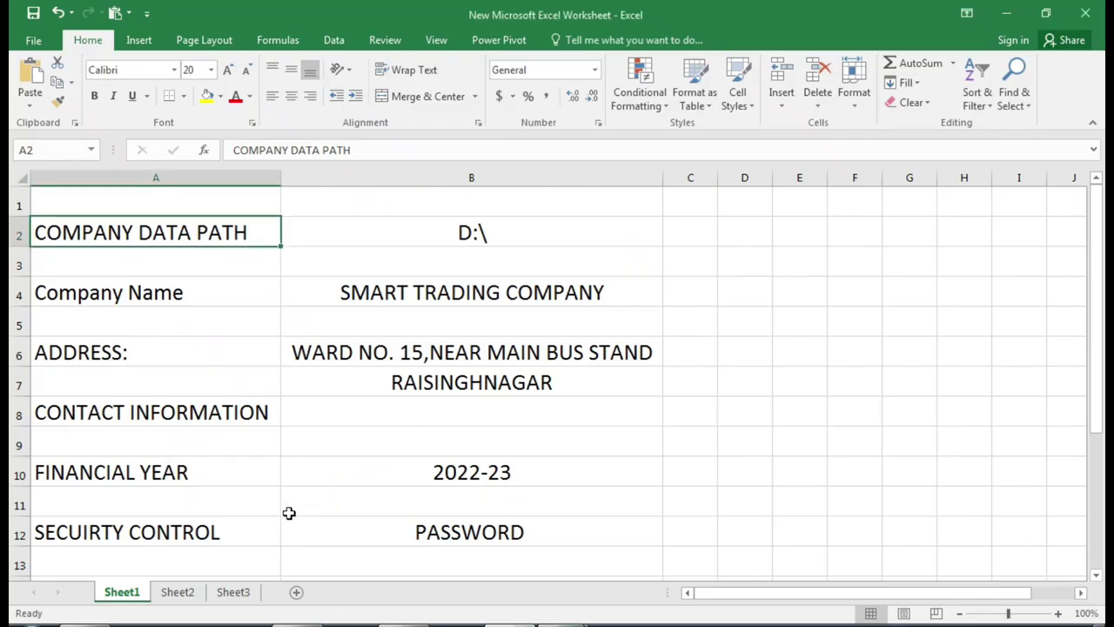
pyautogui.click(387, 290)
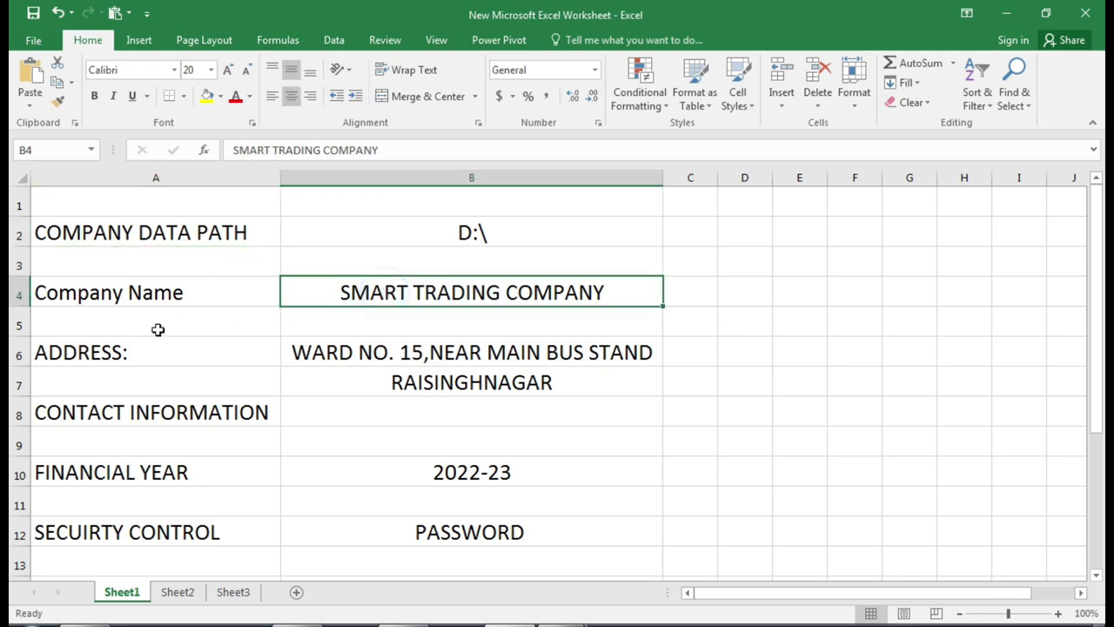
pyautogui.click(129, 351)
pyautogui.click(344, 351)
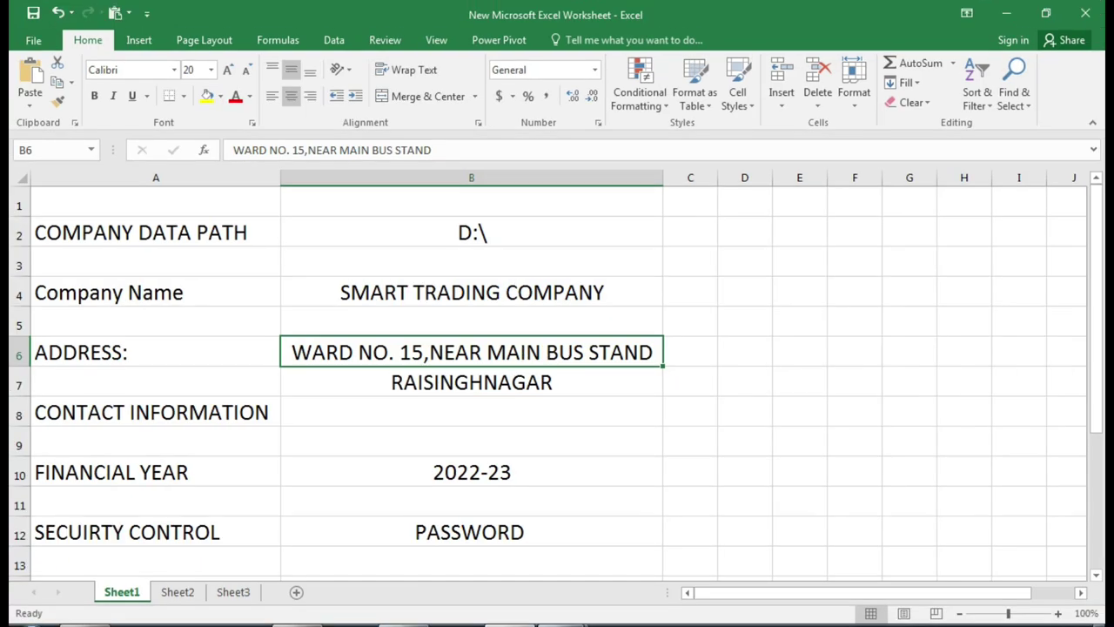
pyautogui.hotkey('alt', 'Tab')
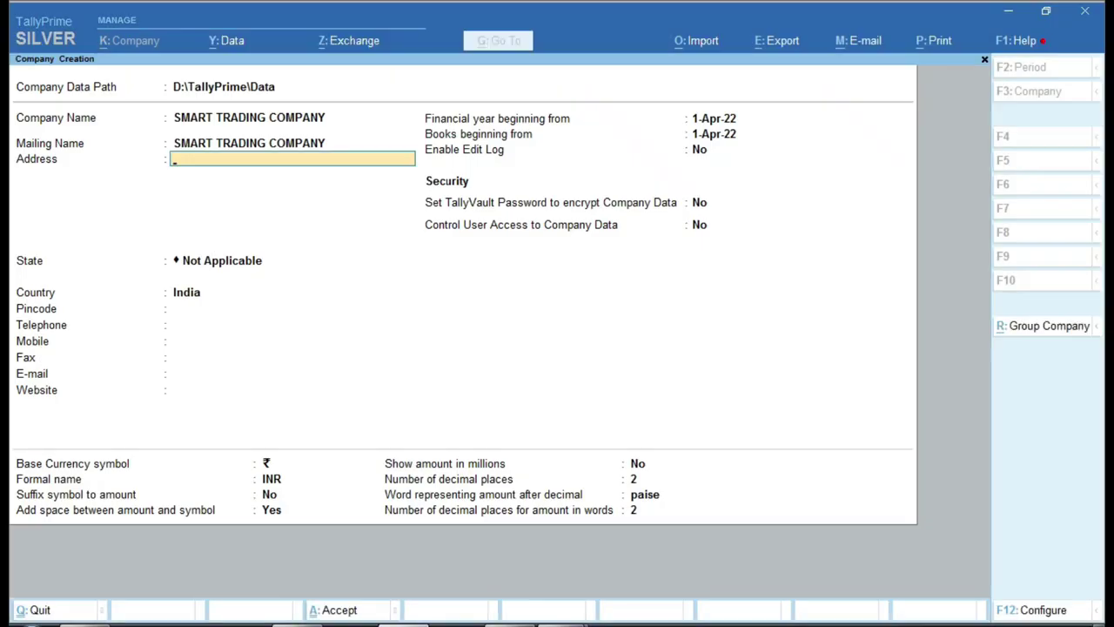
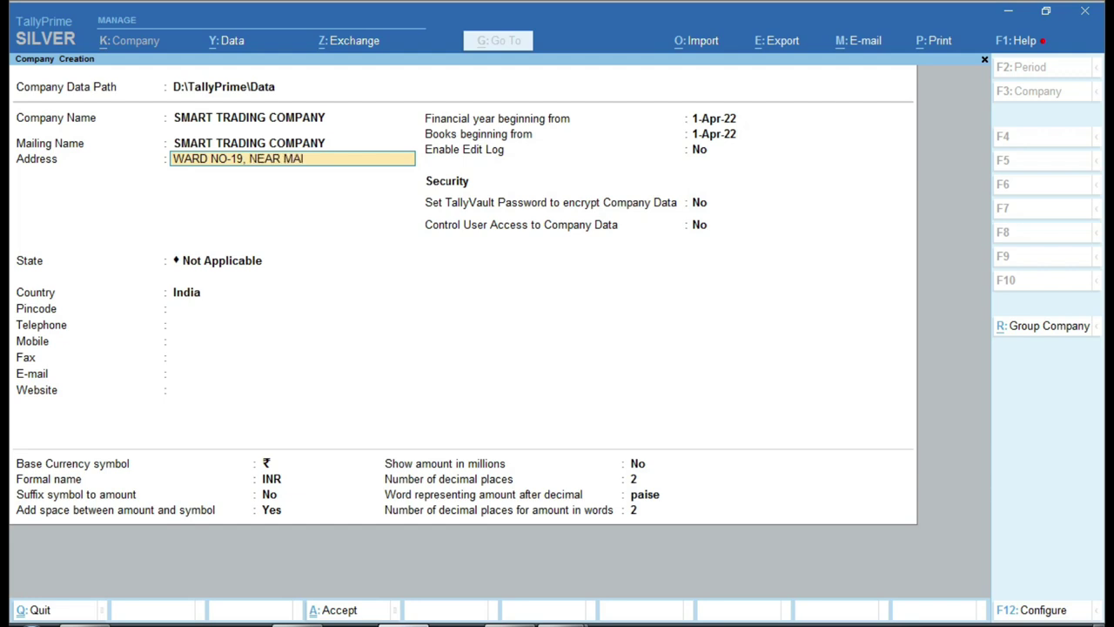
pyautogui.press('Return')
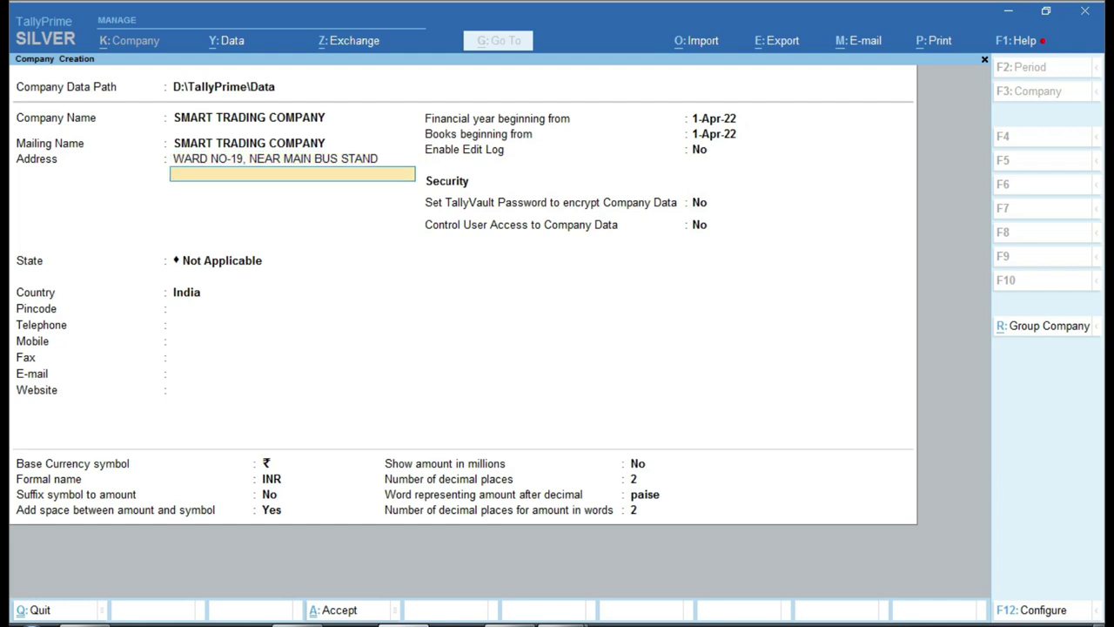
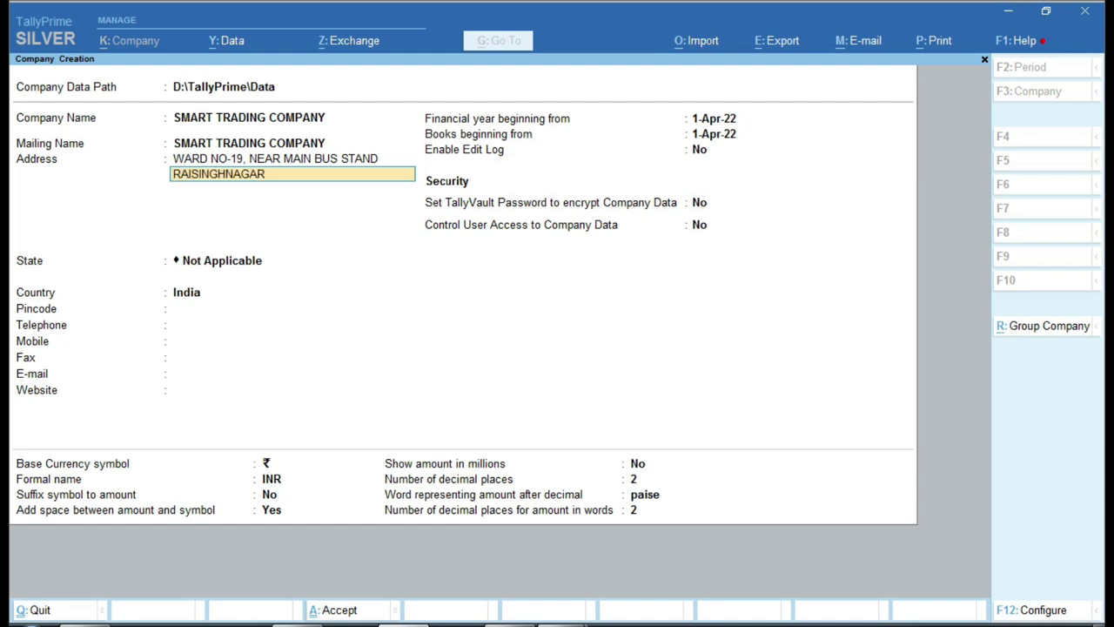
pyautogui.press('Return')
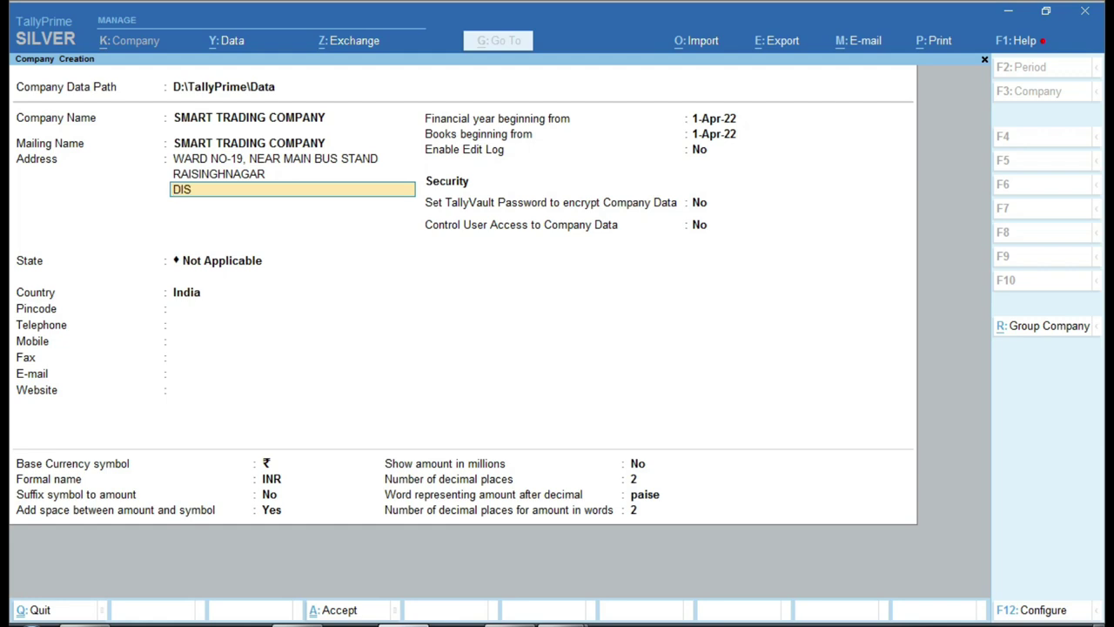
pyautogui.press('Return')
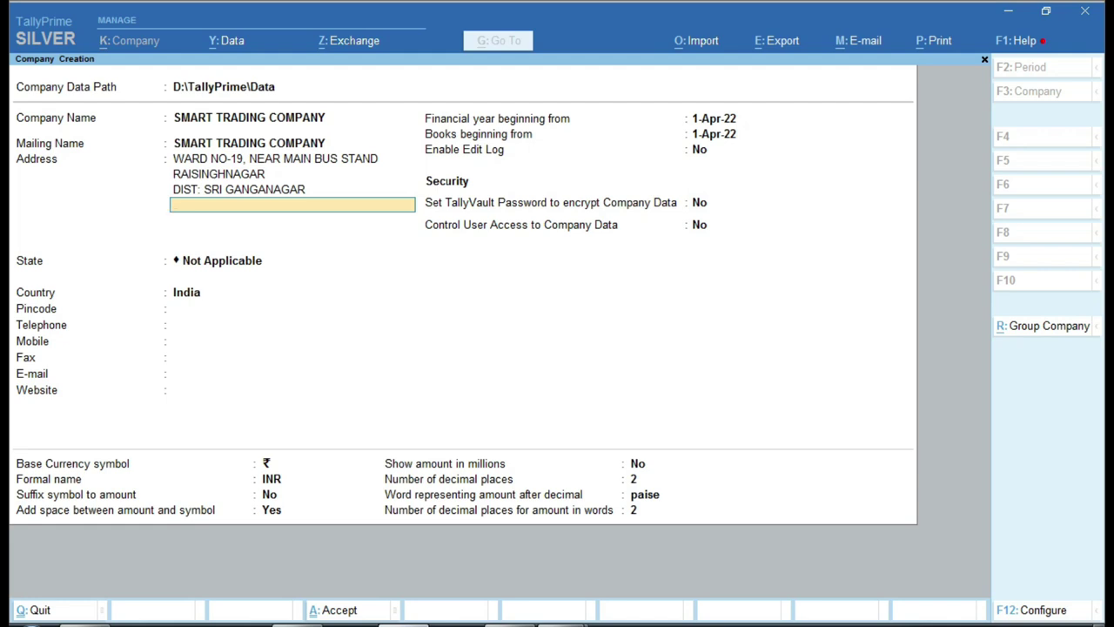
# - Set the state to Rajasthan and pincode 335051, and enter the company's mobile number
pyautogui.press('Return')
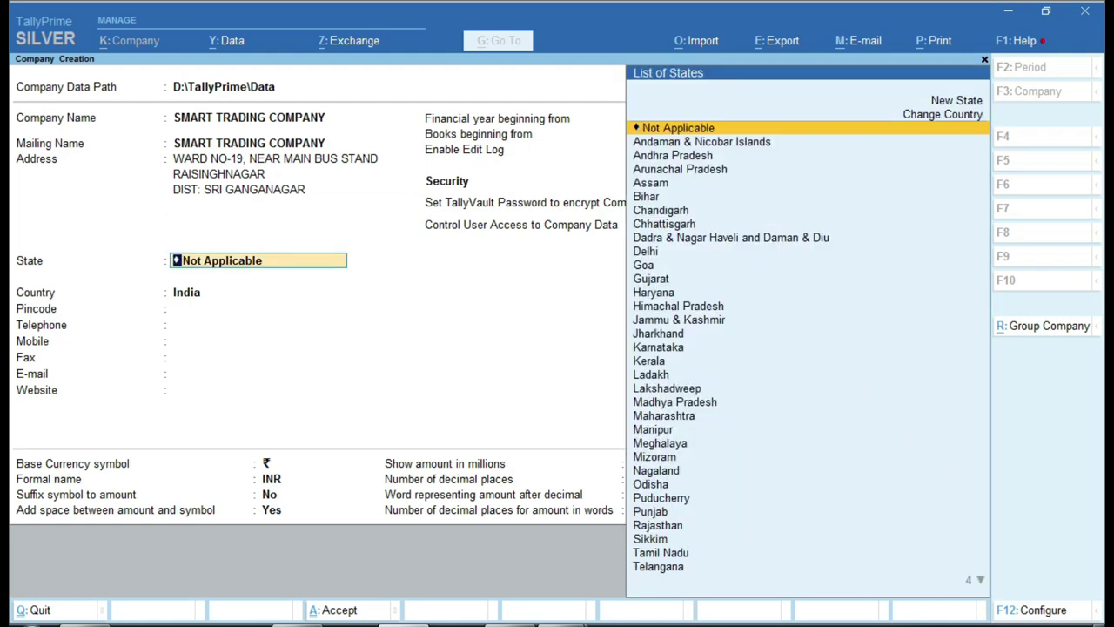
pyautogui.write('R')
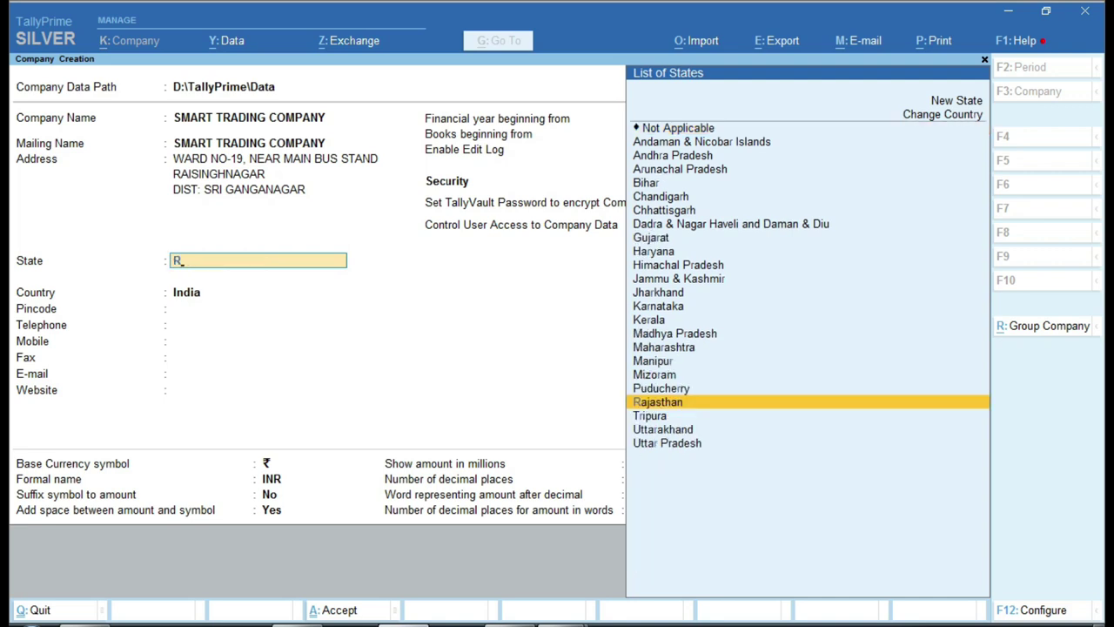
pyautogui.press('Return')
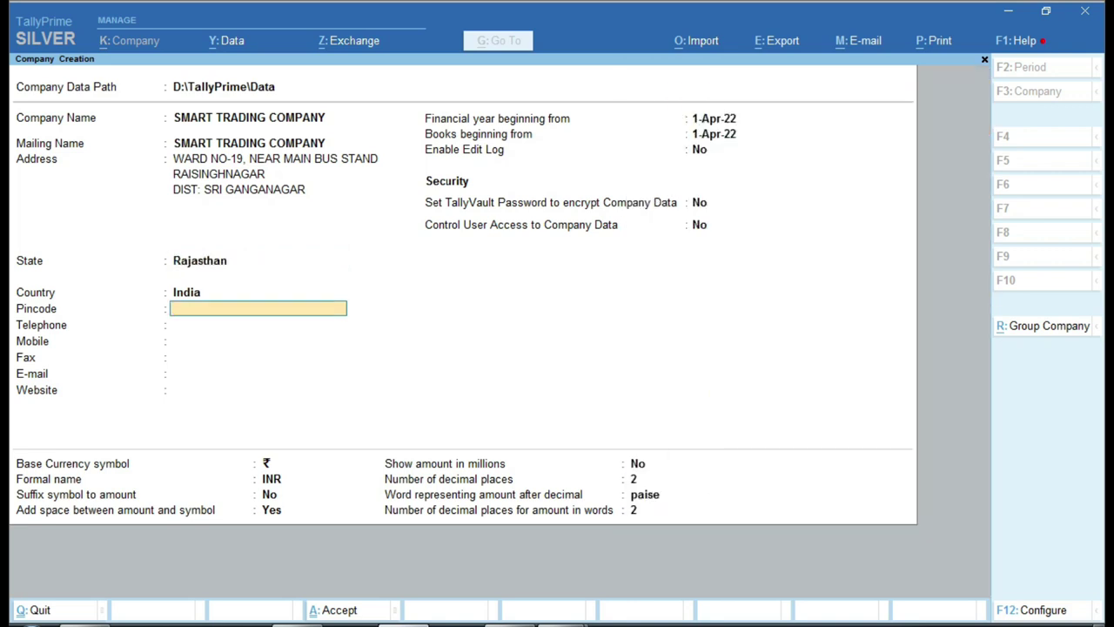
pyautogui.write('335051')
pyautogui.press('Return')
pyautogui.press('Return')
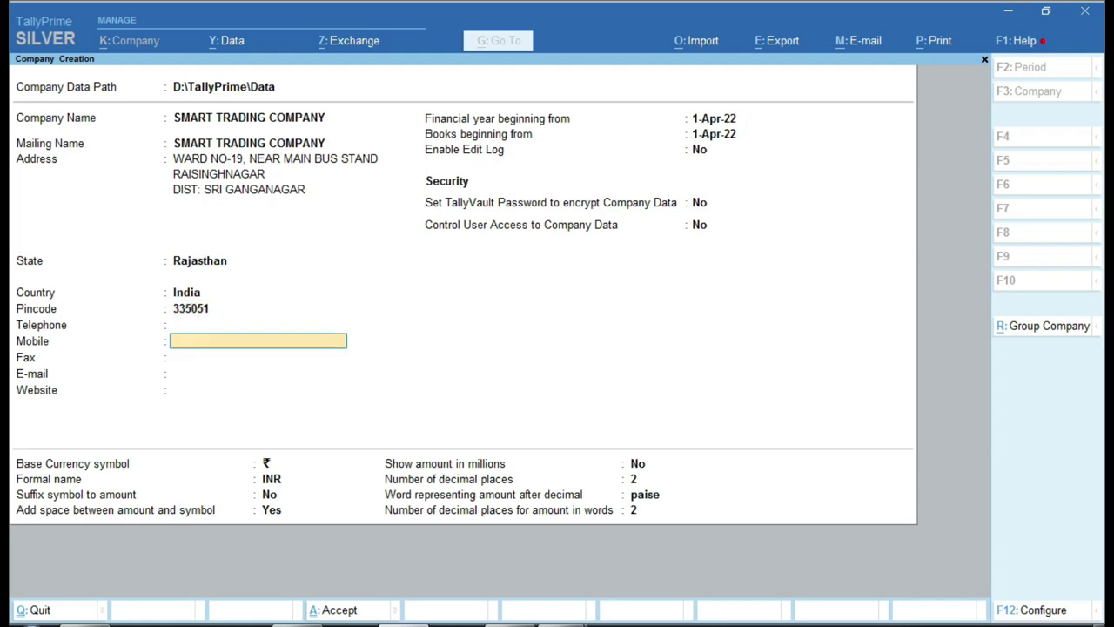
pyautogui.press('Return')
pyautogui.press('Return')
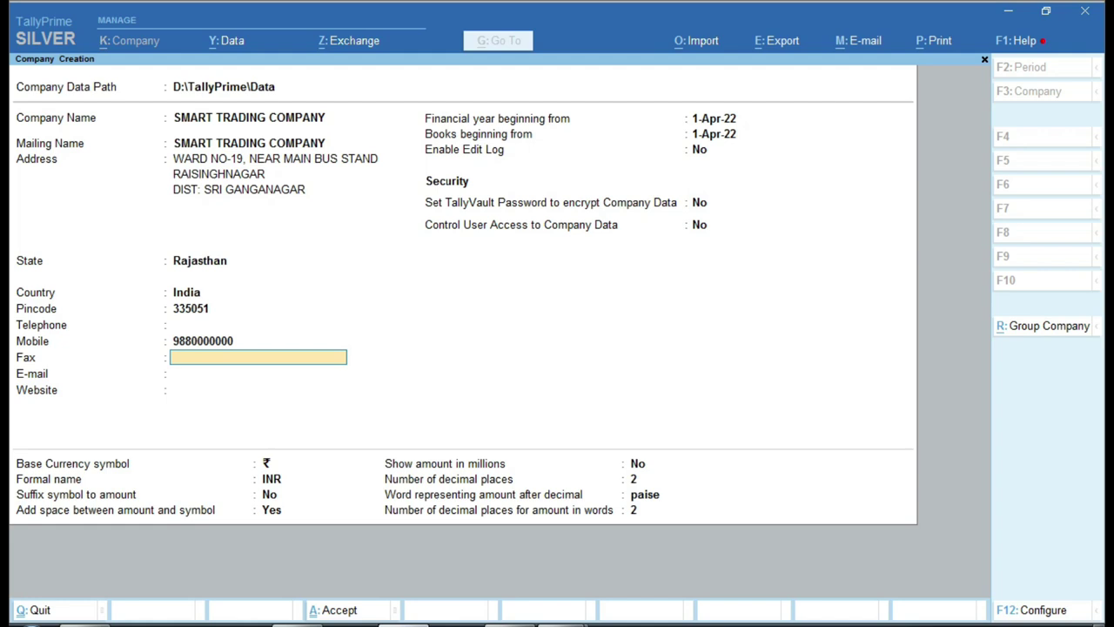
pyautogui.write('MOH')
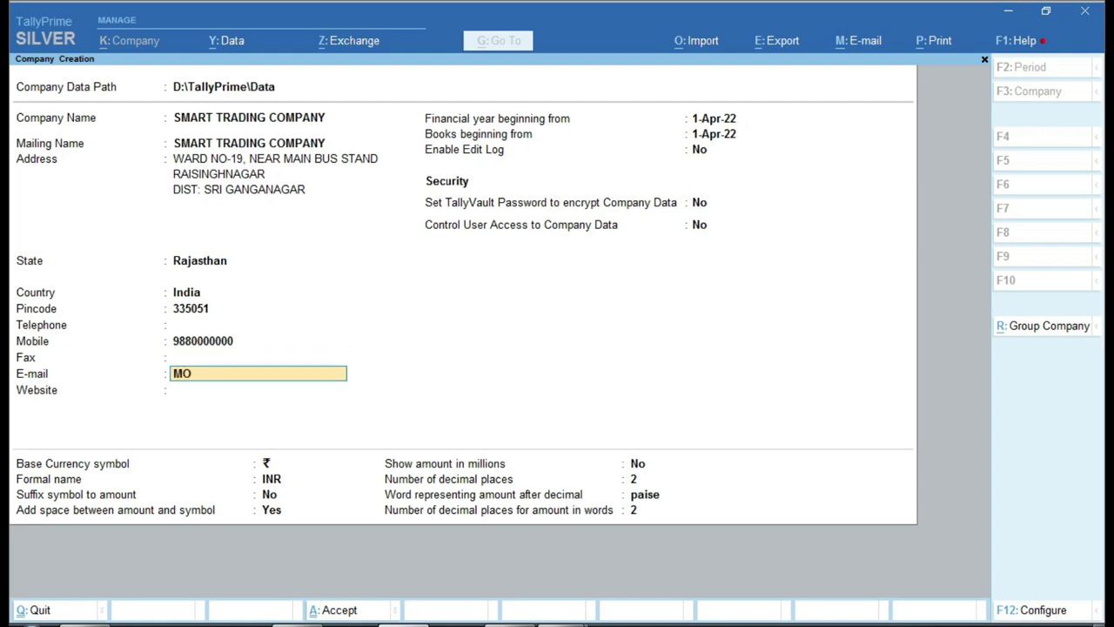
pyautogui.press('BackSpace')
pyautogui.press('BackSpace')
pyautogui.press('BackSpace')
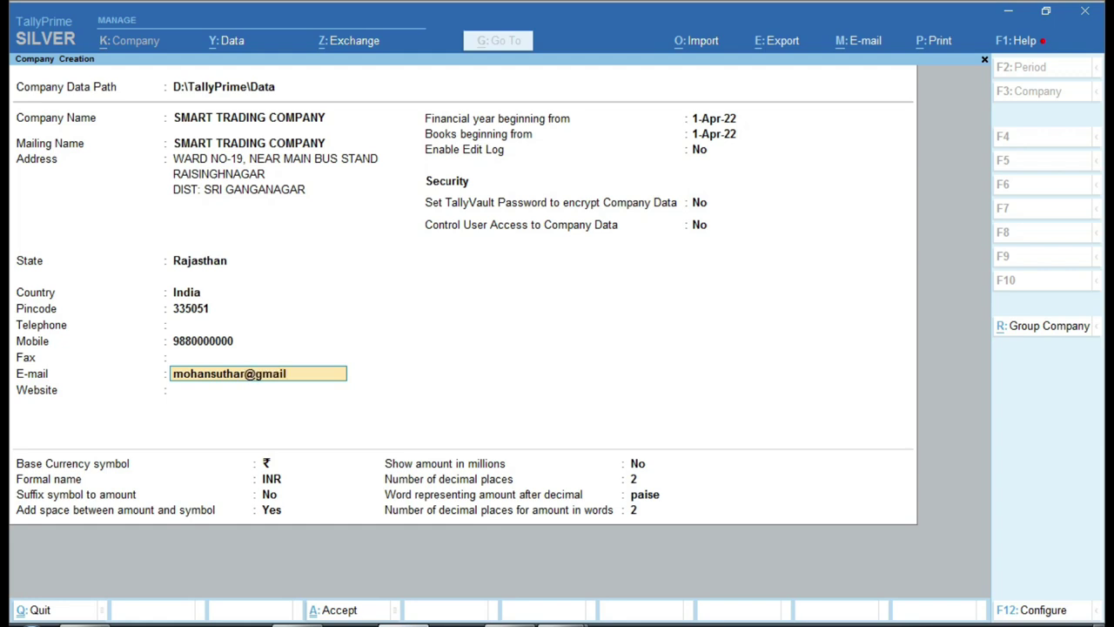
pyautogui.press('Return')
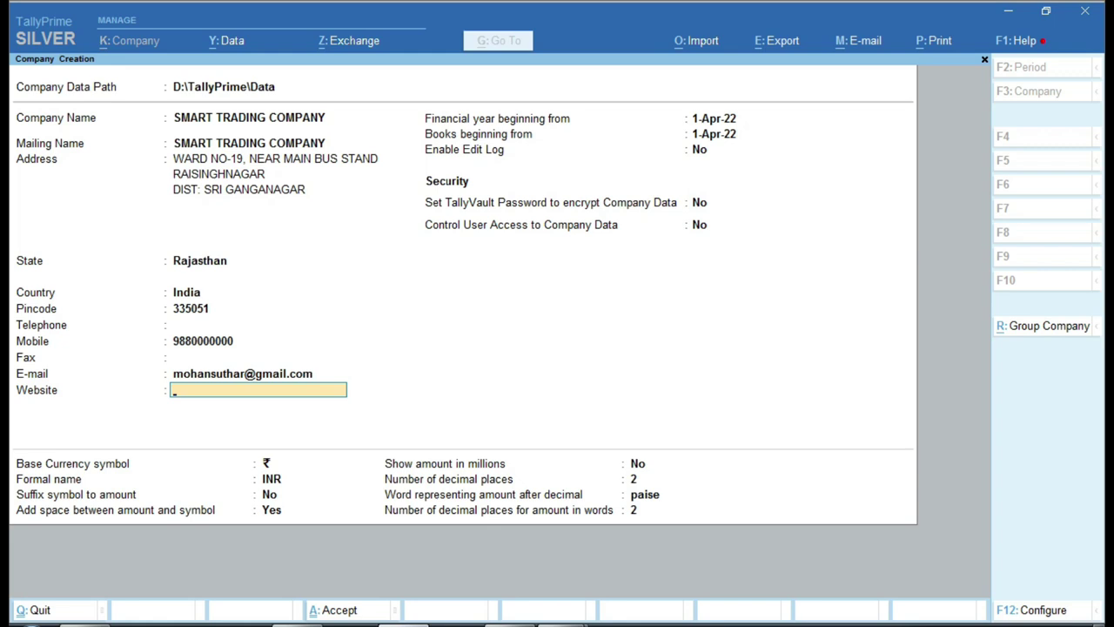
pyautogui.write('www.stc.com')
pyautogui.press('Return')
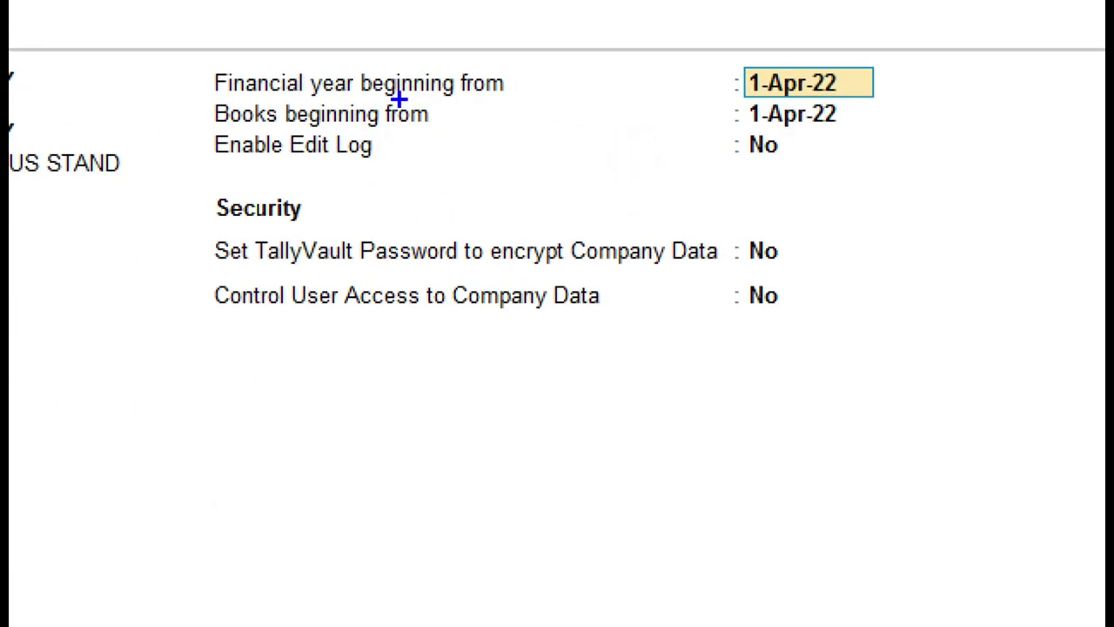
pyautogui.moveTo(185, 45)
pyautogui.mouseDown()
pyautogui.moveTo(301, 152)
pyautogui.moveTo(904, 129)
pyautogui.mouseUp()
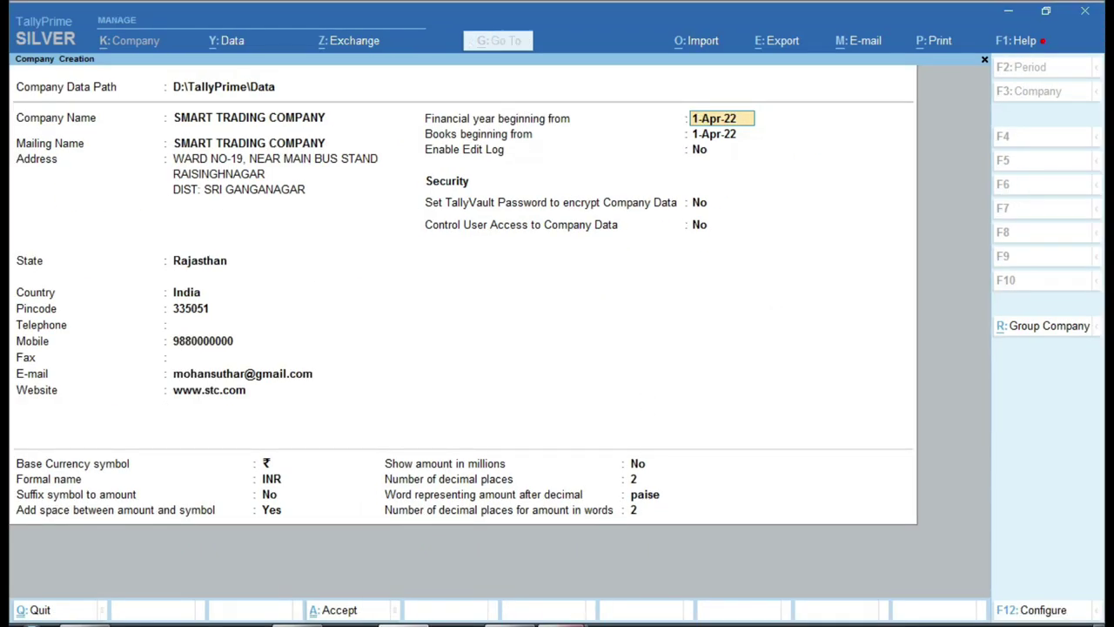
pyautogui.moveTo(557, 620)
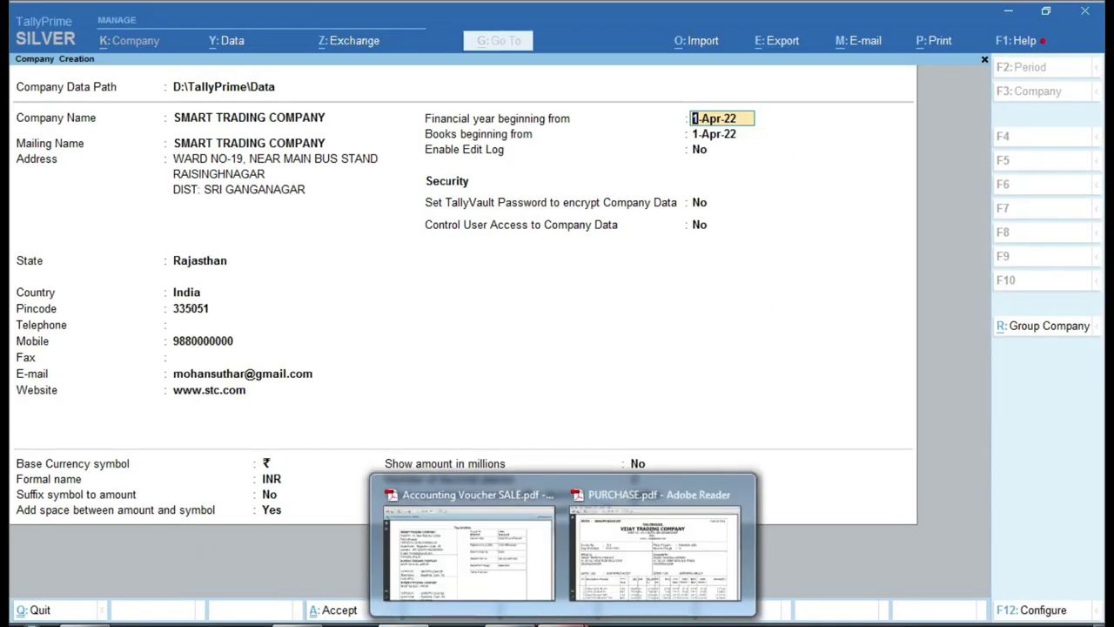
pyautogui.click(515, 554)
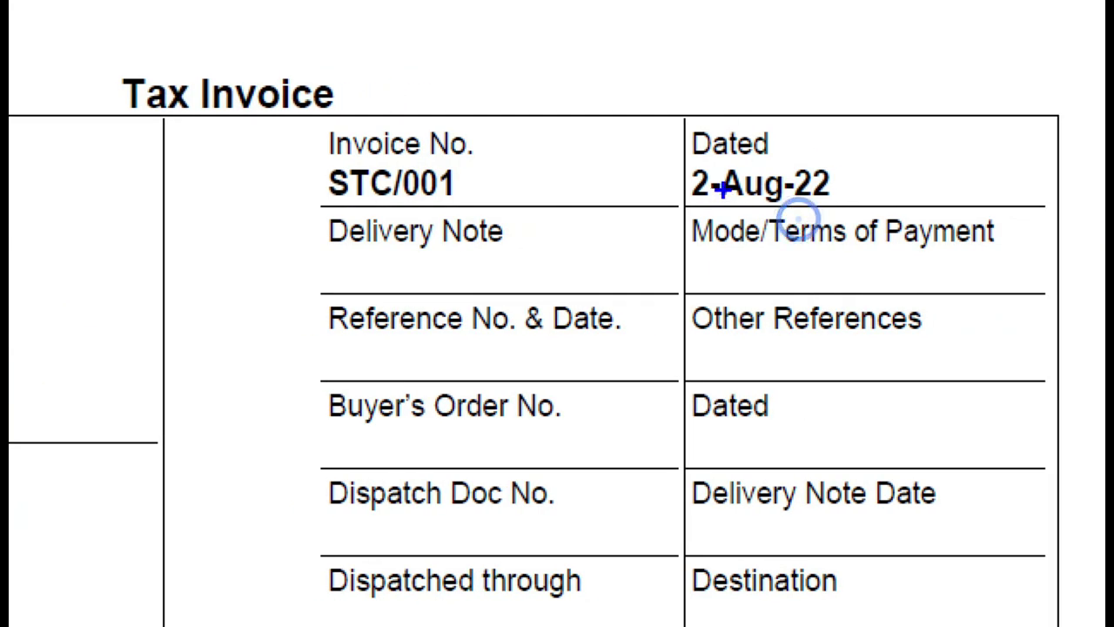
pyautogui.moveTo(670, 99)
pyautogui.mouseDown()
pyautogui.moveTo(689, 169)
pyautogui.moveTo(866, 209)
pyautogui.mouseUp()
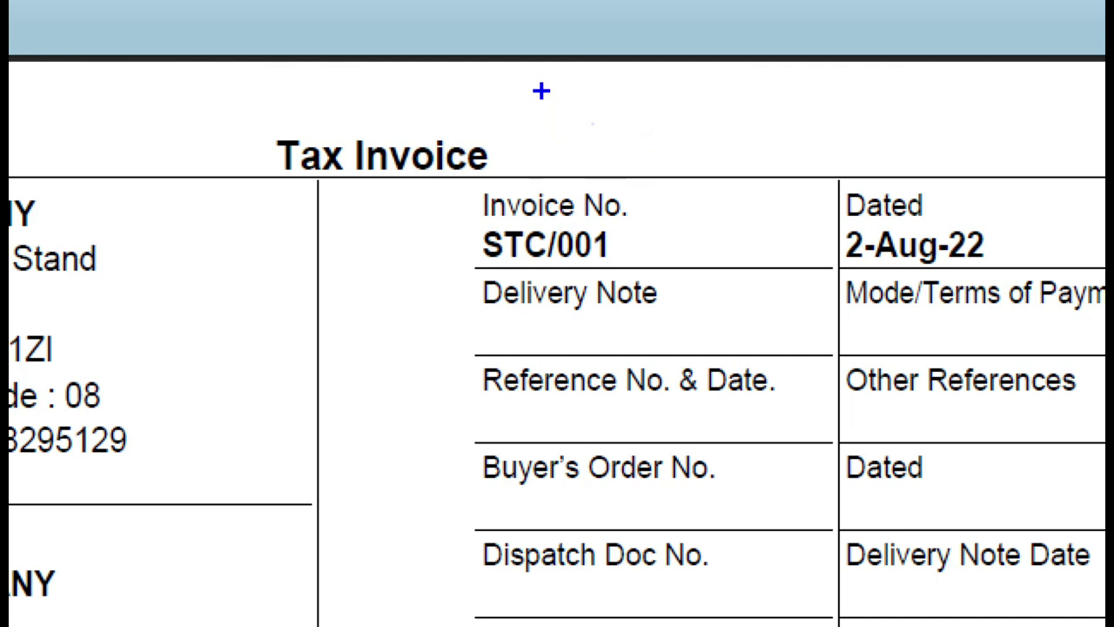
pyautogui.moveTo(592, 125); pyautogui.dragTo(597, 150)
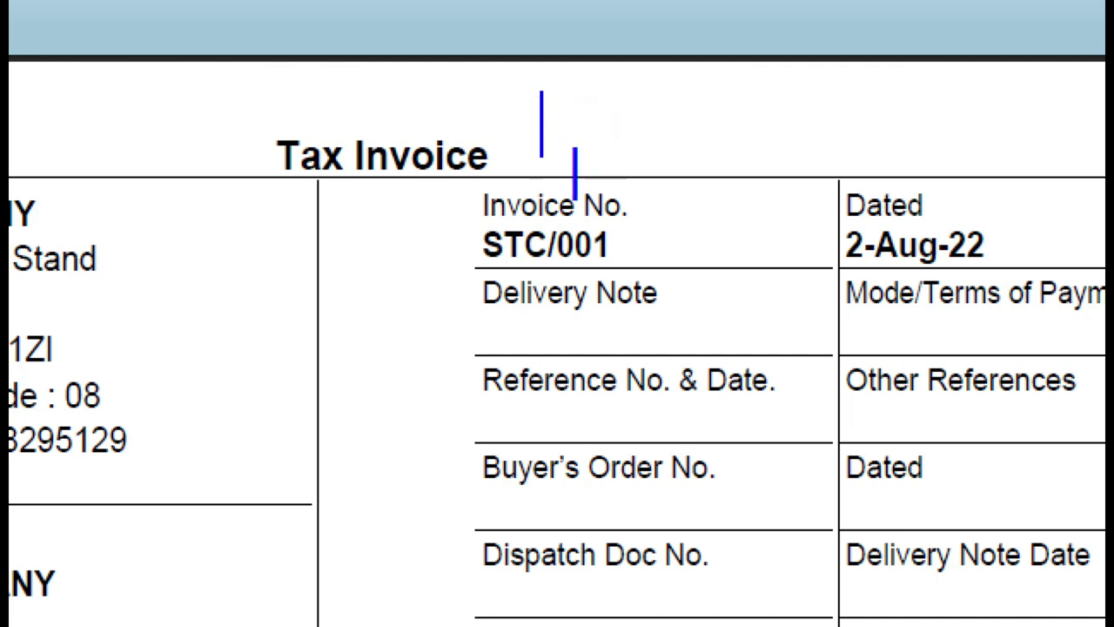
pyautogui.write('1-4-')
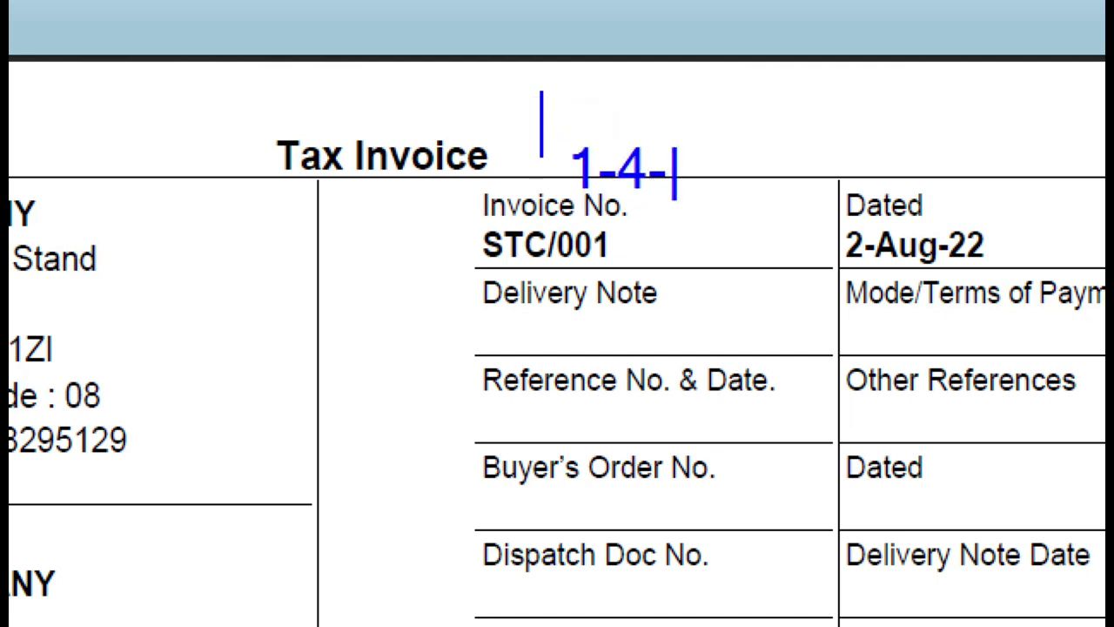
pyautogui.write(' to ')
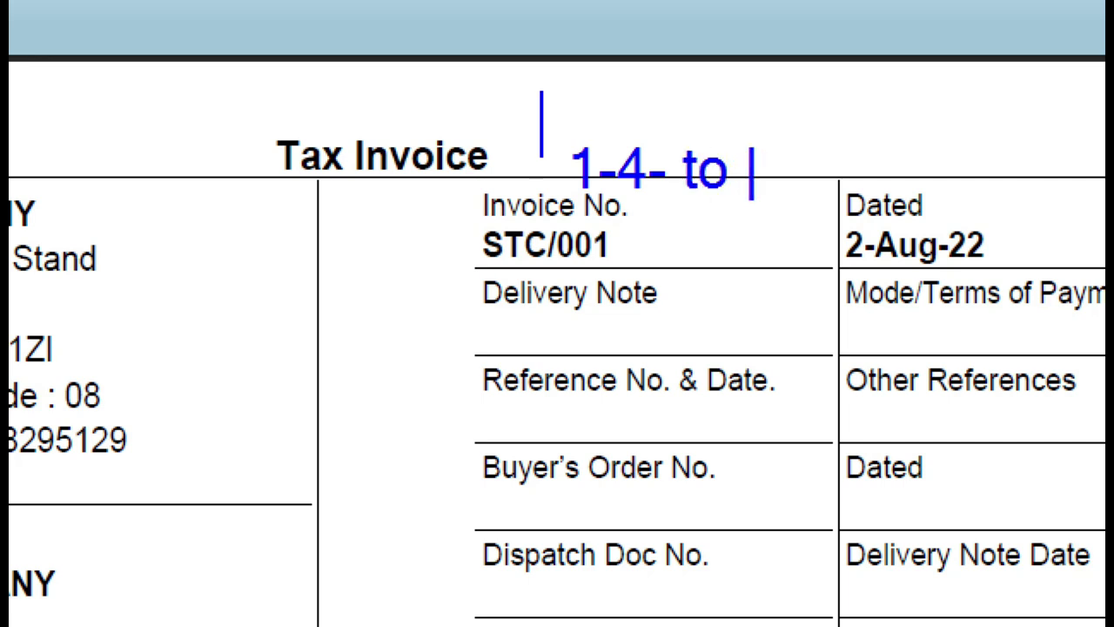
pyautogui.write('31 march')
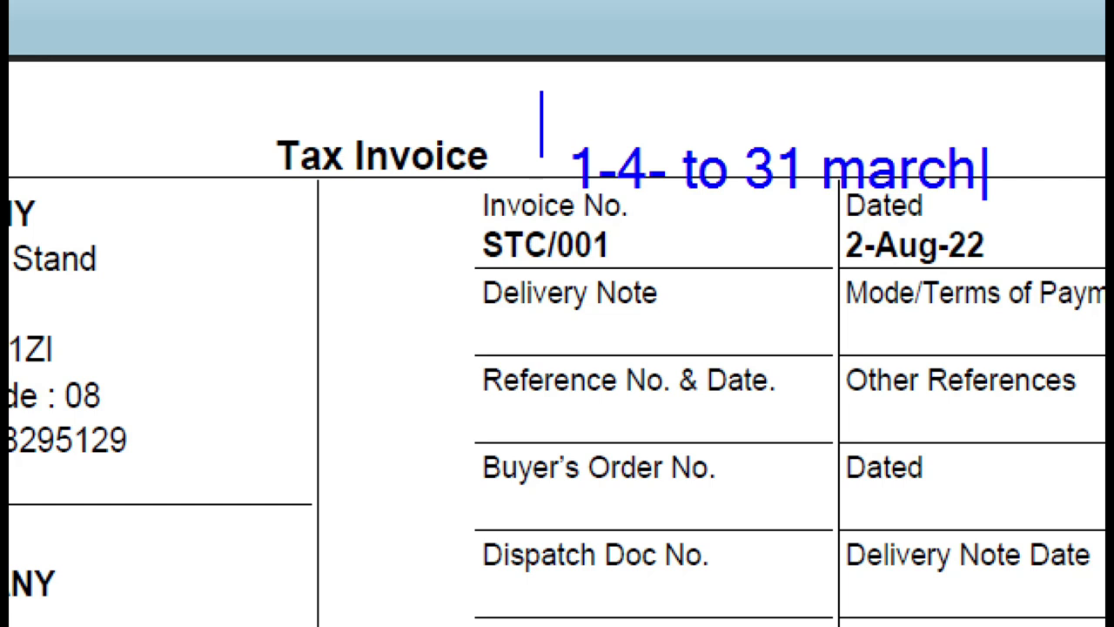
pyautogui.click(575, 239)
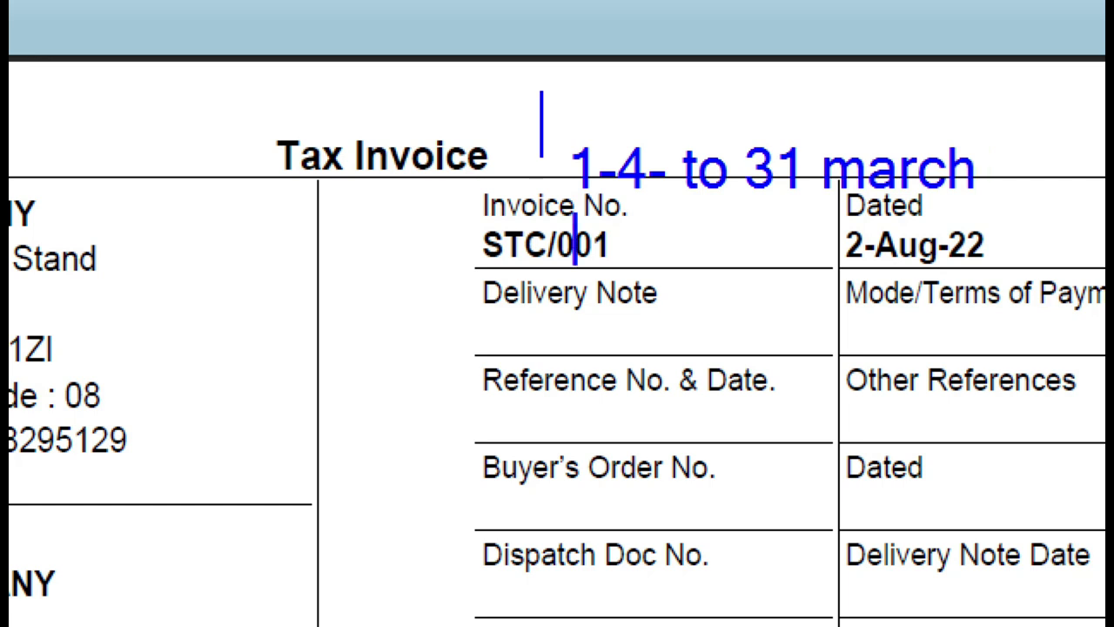
pyautogui.write('1-')
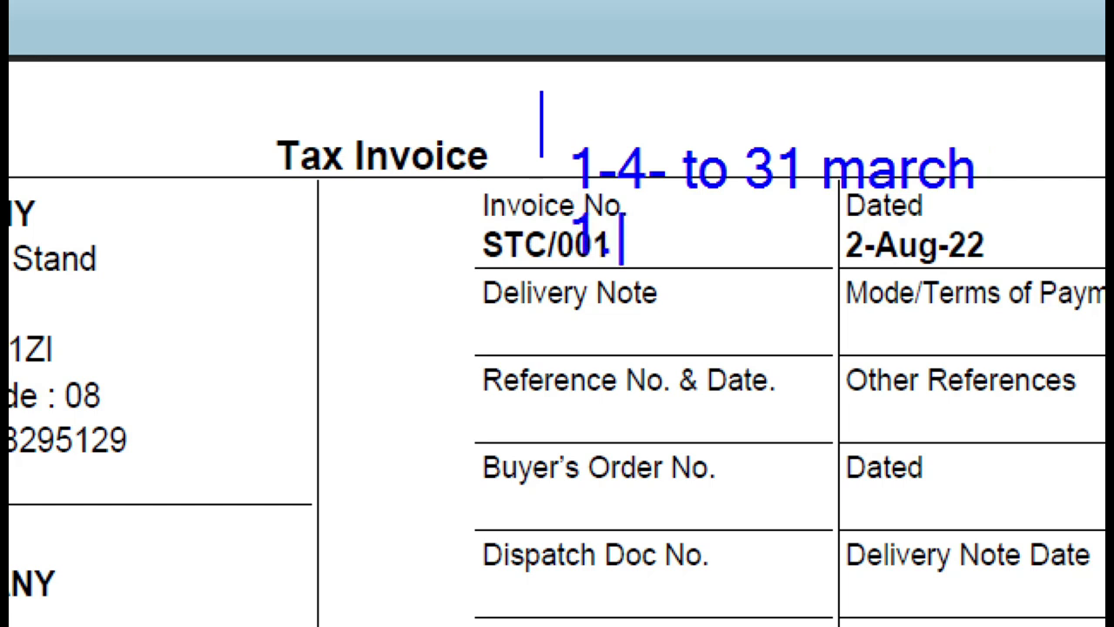
pyautogui.write('4.')
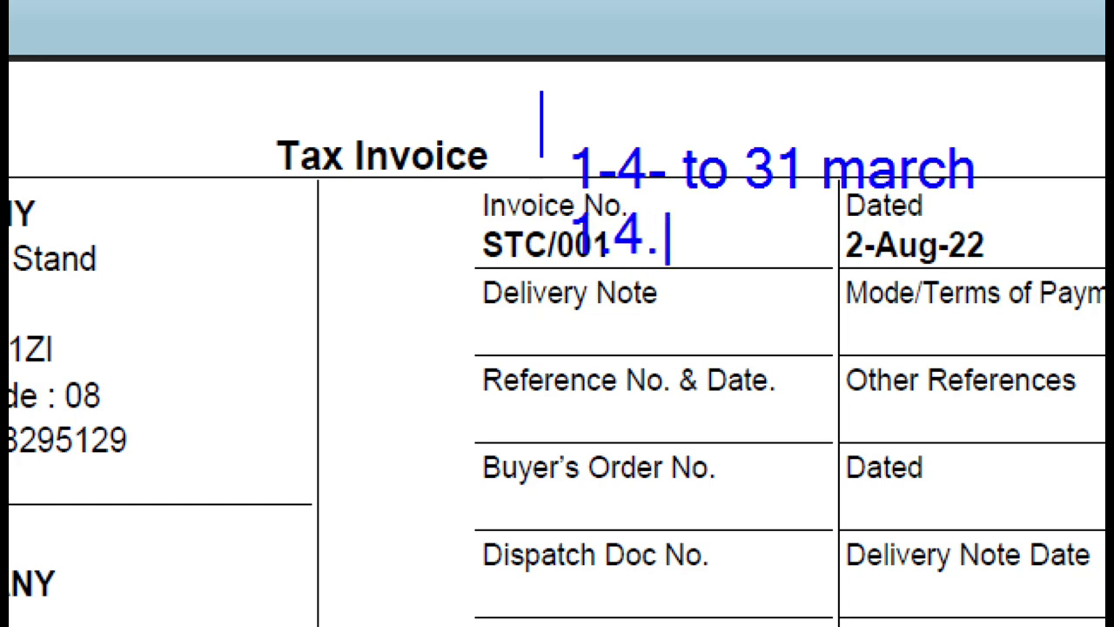
pyautogui.write('22 t')
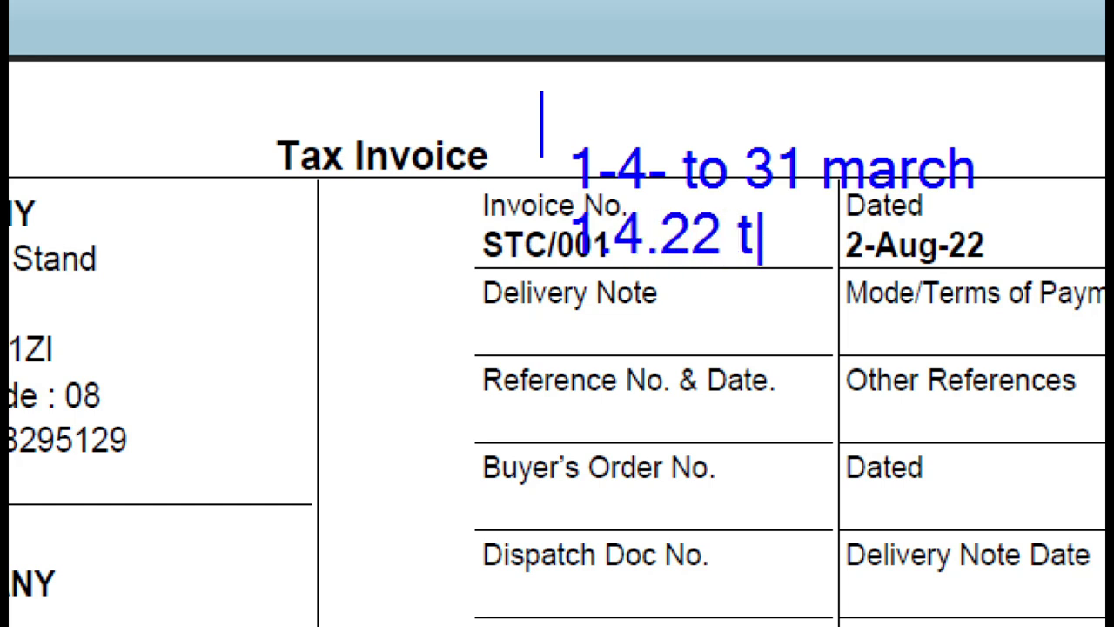
pyautogui.write('o 31 -')
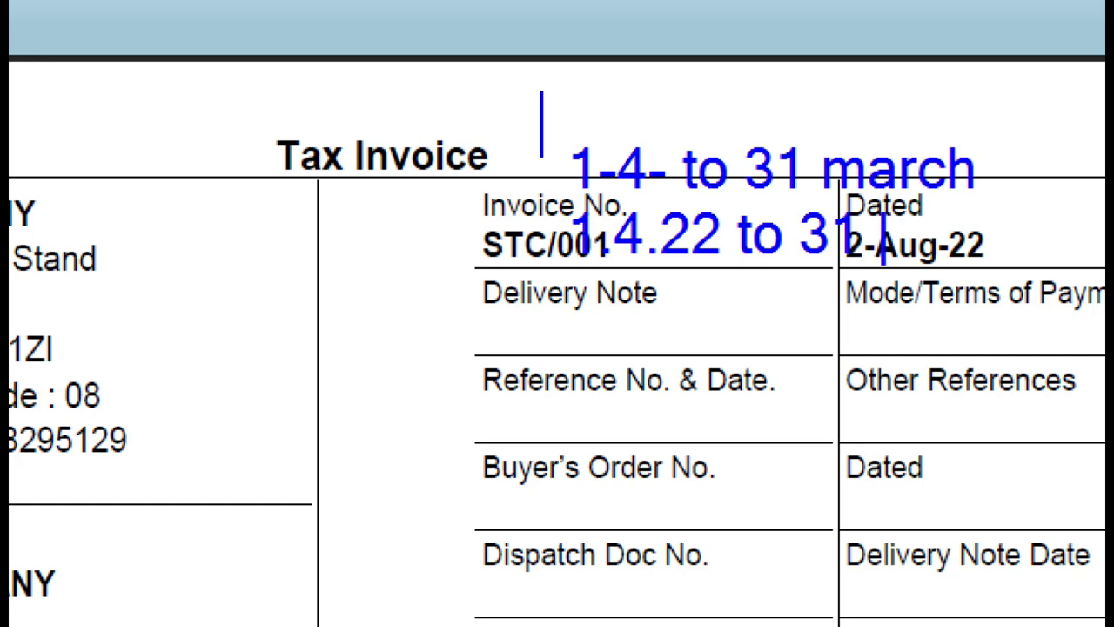
pyautogui.write('3.202')
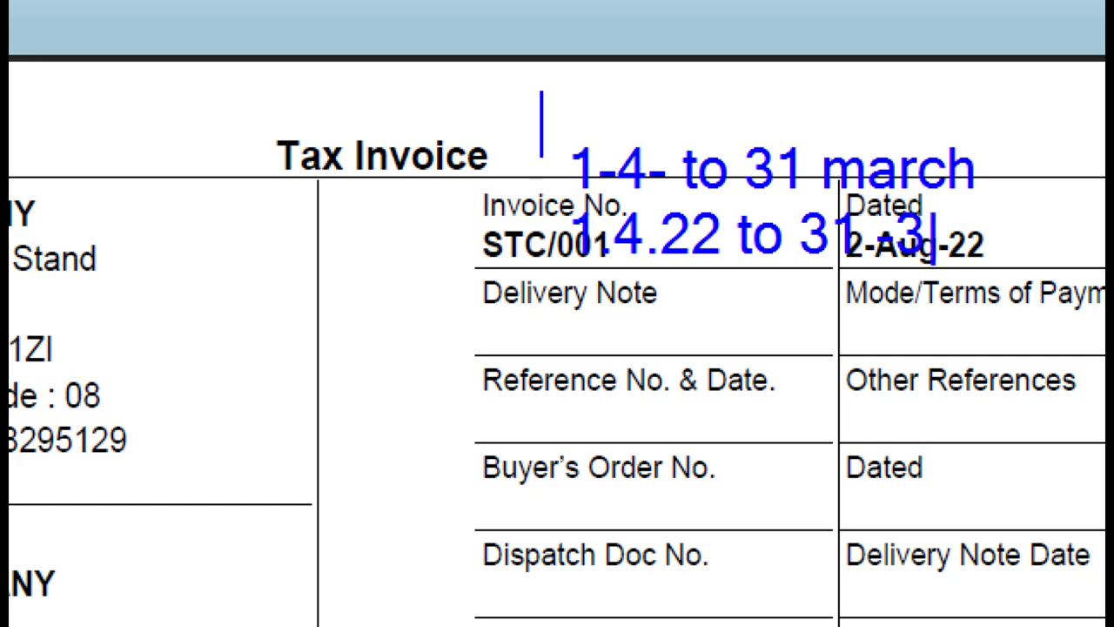
pyautogui.write('3')
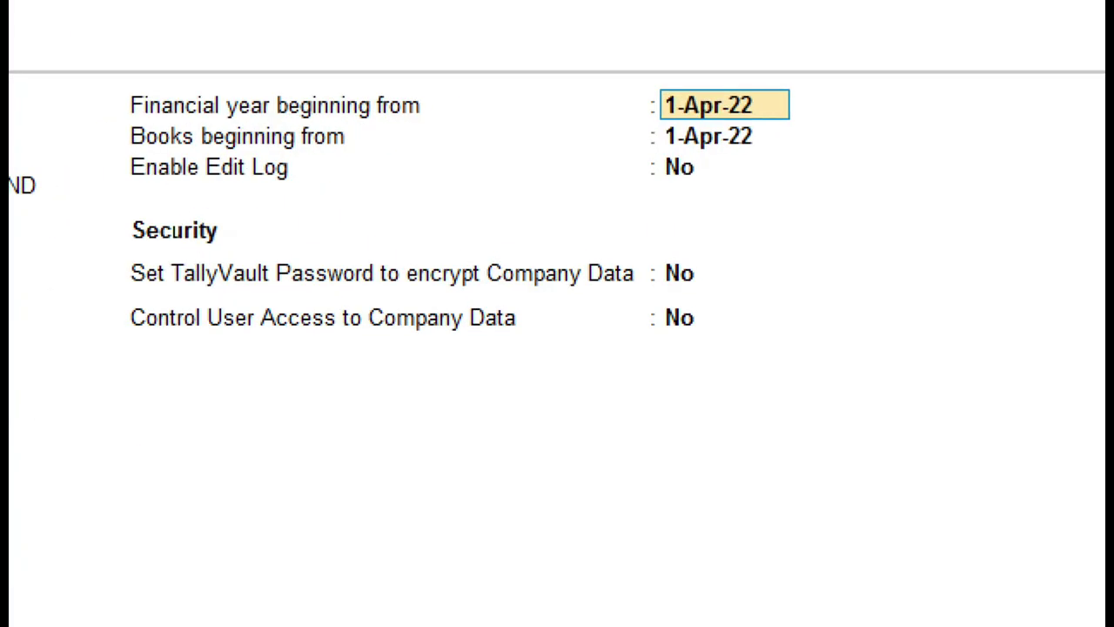
# - Leave the financial year beginning from 1-Apr-22 on the Company Creation form
pyautogui.moveTo(636, 67); pyautogui.dragTo(803, 128)
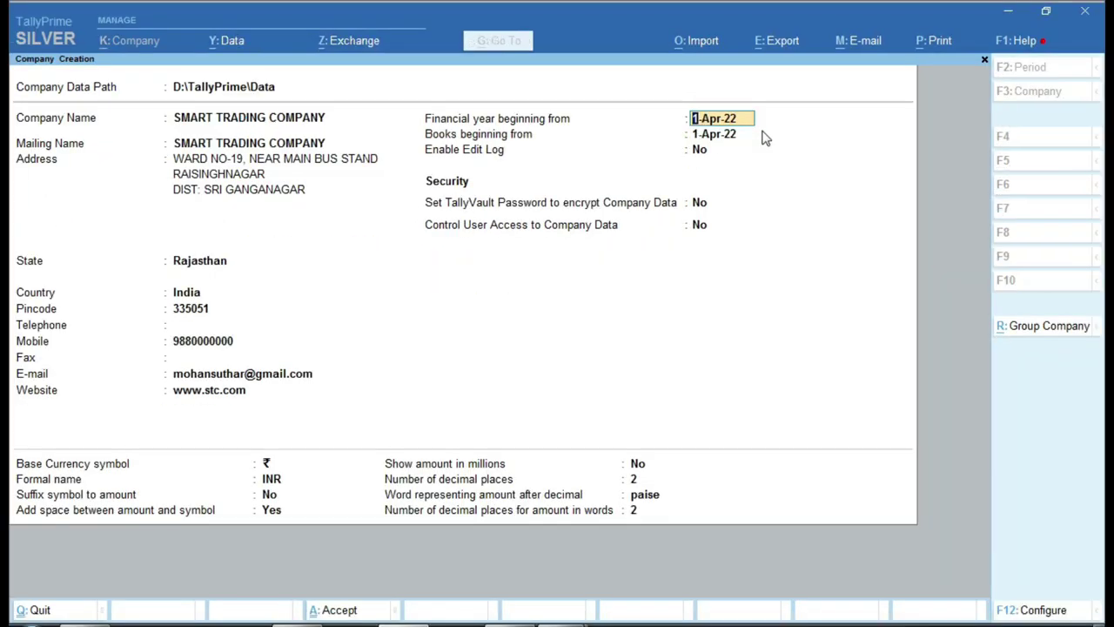
# - Accept books beginning from 1-Apr-22 and keep Enable Edit Log at No
pyautogui.press('Return')
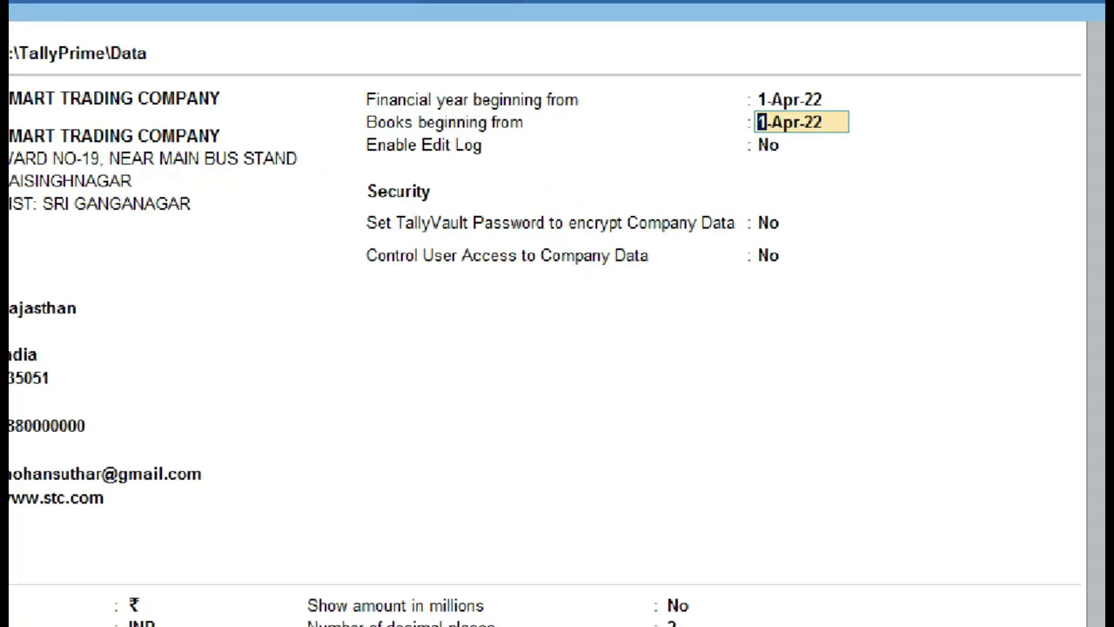
pyautogui.click(627, 137)
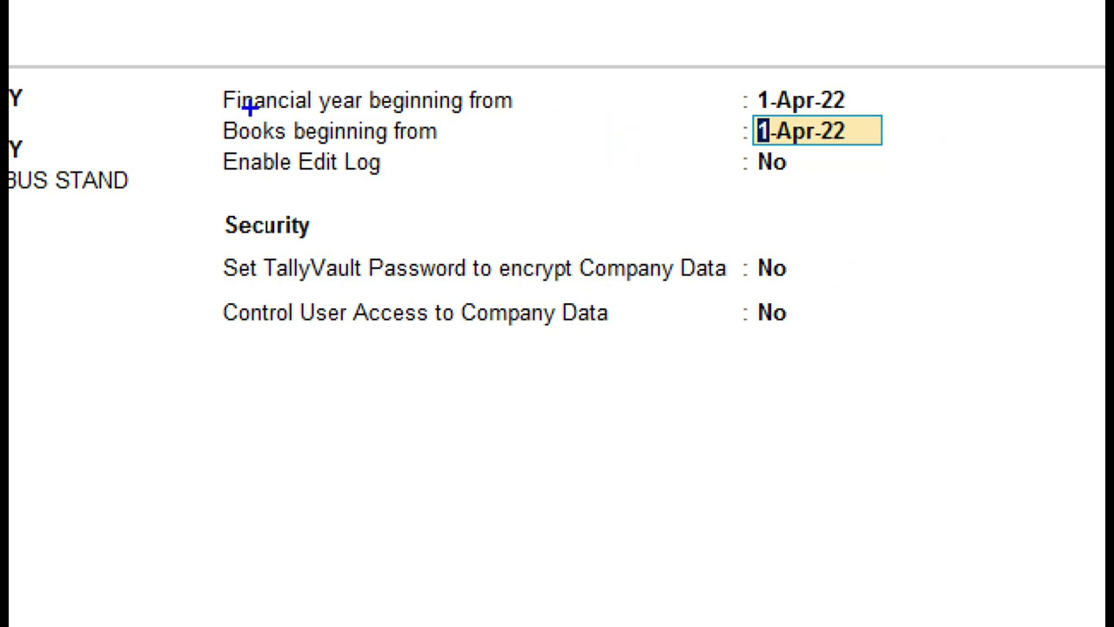
pyautogui.moveTo(847, 94)
pyautogui.mouseDown()
pyautogui.moveTo(856, 106)
pyautogui.moveTo(928, 47)
pyautogui.mouseUp()
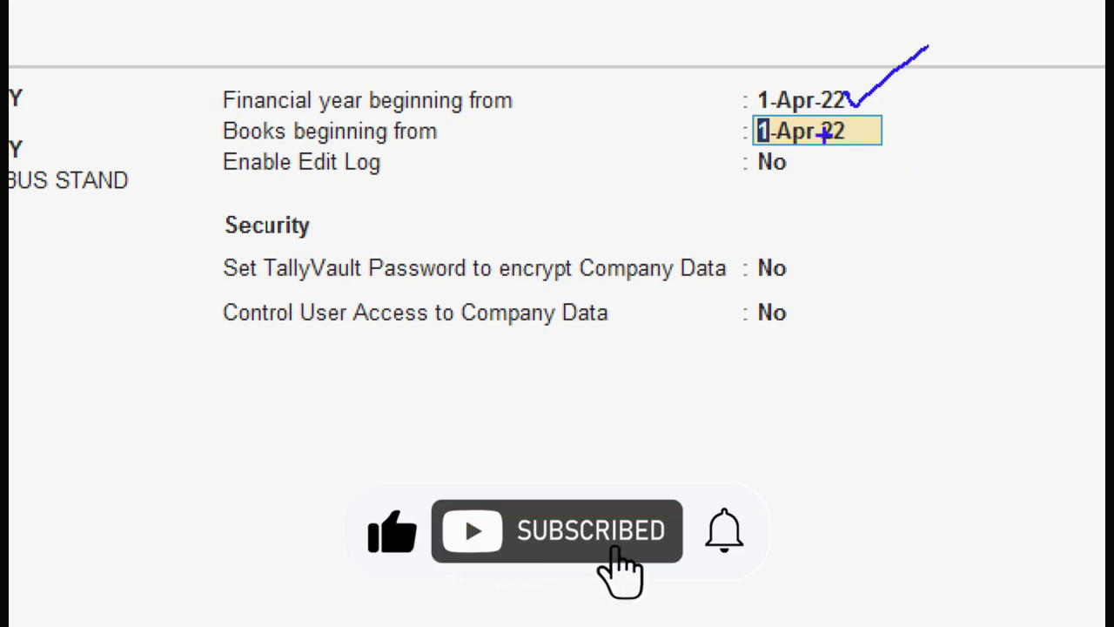
pyautogui.click(672, 113)
pyautogui.moveTo(719, 94)
pyautogui.mouseDown()
pyautogui.moveTo(719, 109)
pyautogui.moveTo(772, 70)
pyautogui.mouseUp()
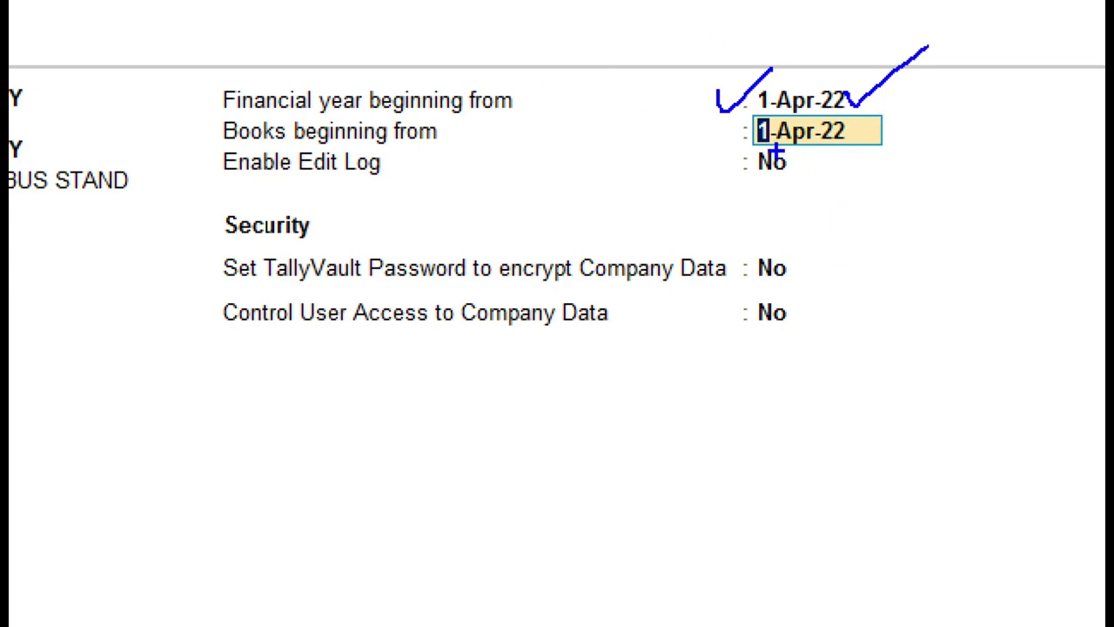
pyautogui.moveTo(736, 111)
pyautogui.mouseDown()
pyautogui.moveTo(741, 146)
pyautogui.moveTo(888, 171)
pyautogui.moveTo(919, 108)
pyautogui.moveTo(813, 99)
pyautogui.moveTo(727, 122)
pyautogui.mouseUp()
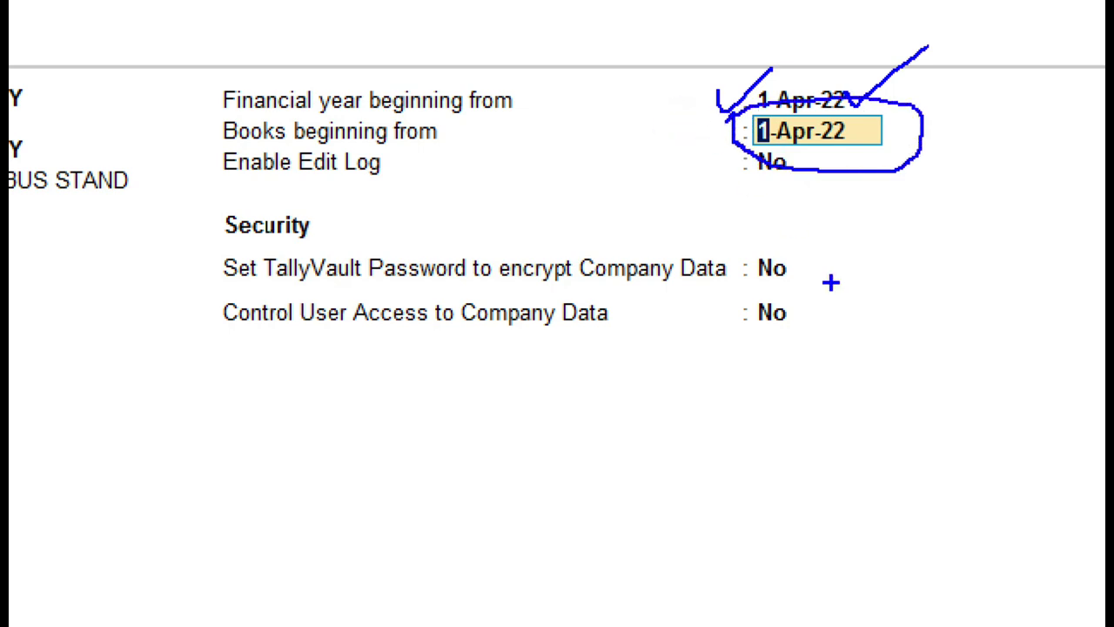
pyautogui.press('e')
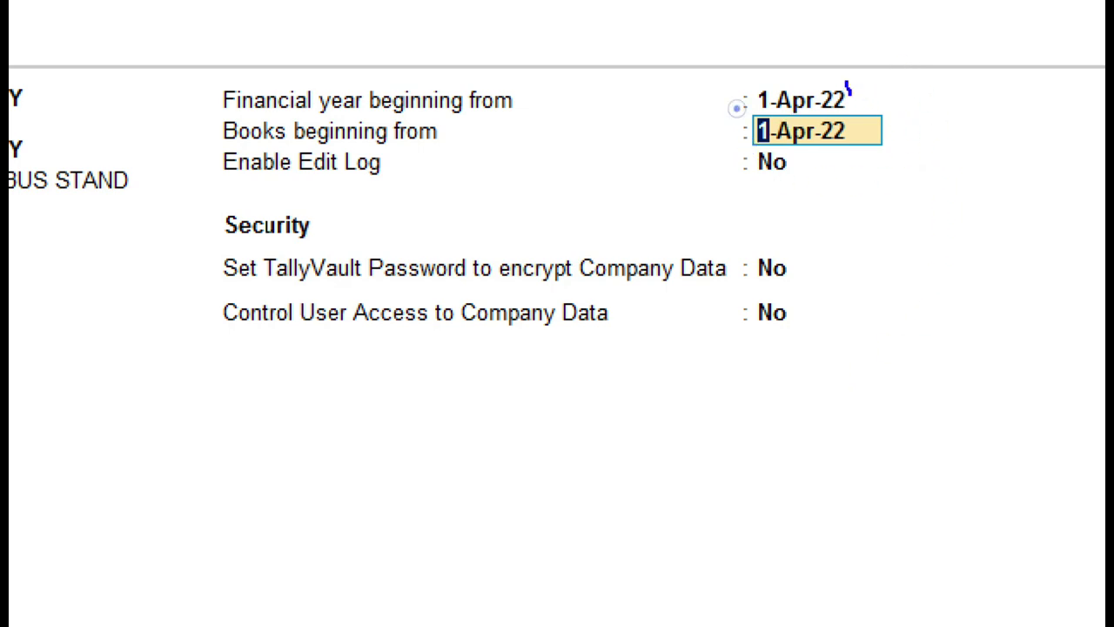
pyautogui.moveTo(846, 80); pyautogui.dragTo(931, 36)
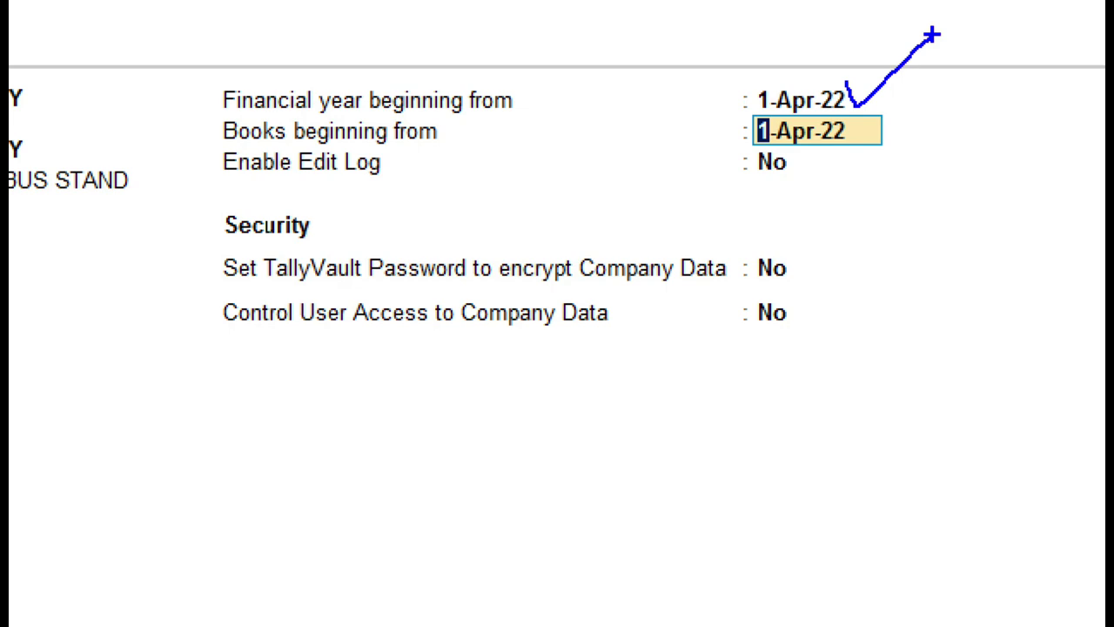
pyautogui.click(909, 128)
pyautogui.moveTo(211, 113); pyautogui.dragTo(299, 148)
pyautogui.moveTo(420, 130); pyautogui.dragTo(483, 155)
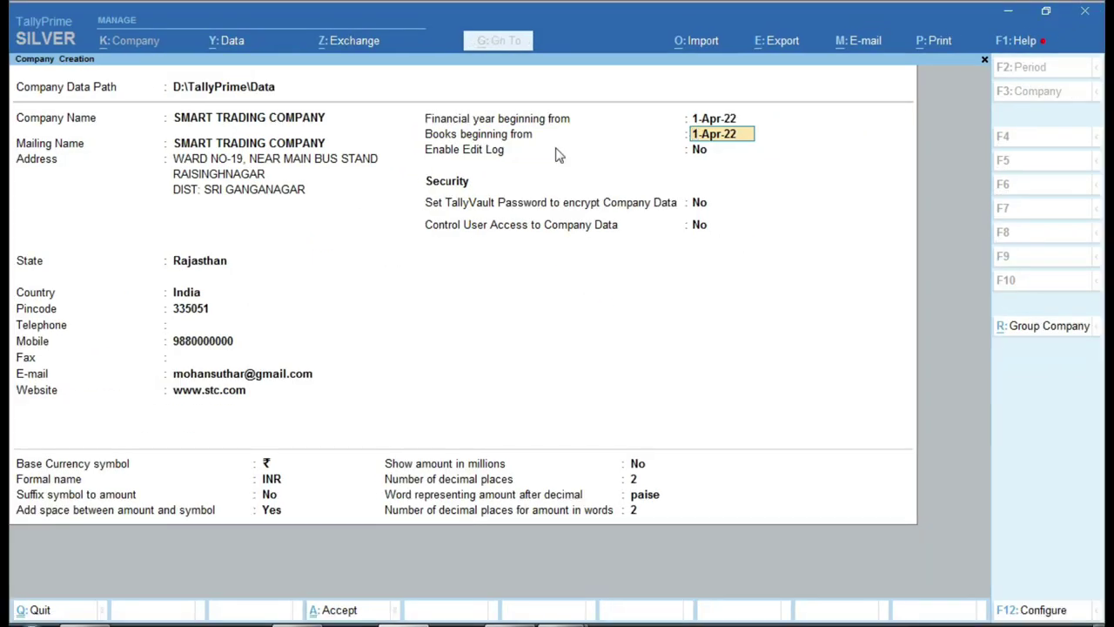
pyautogui.press('Return')
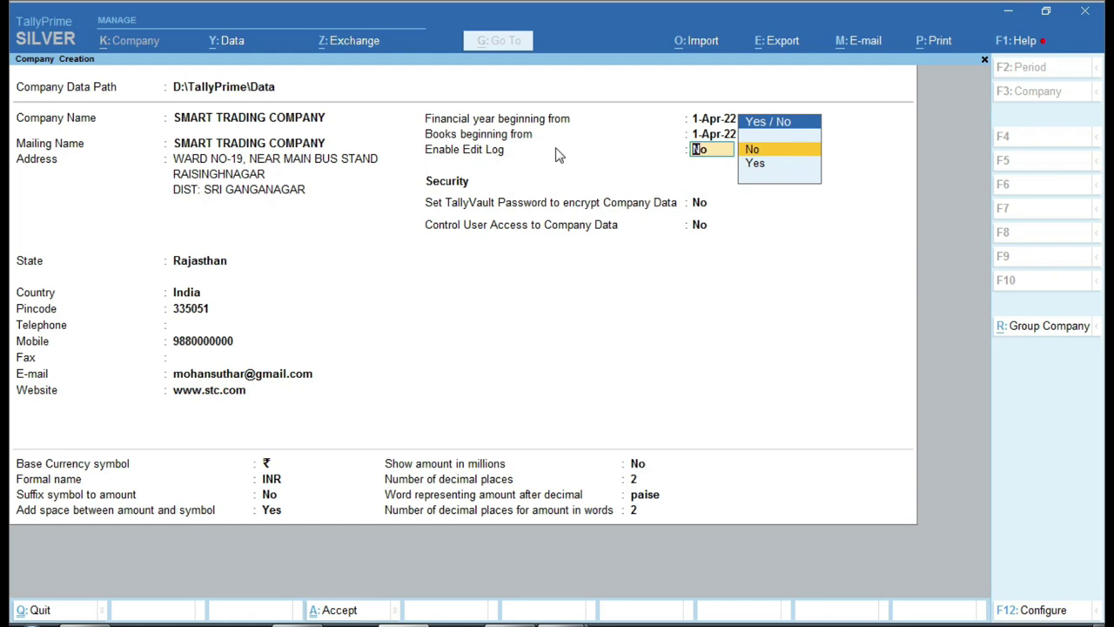
pyautogui.press('Return')
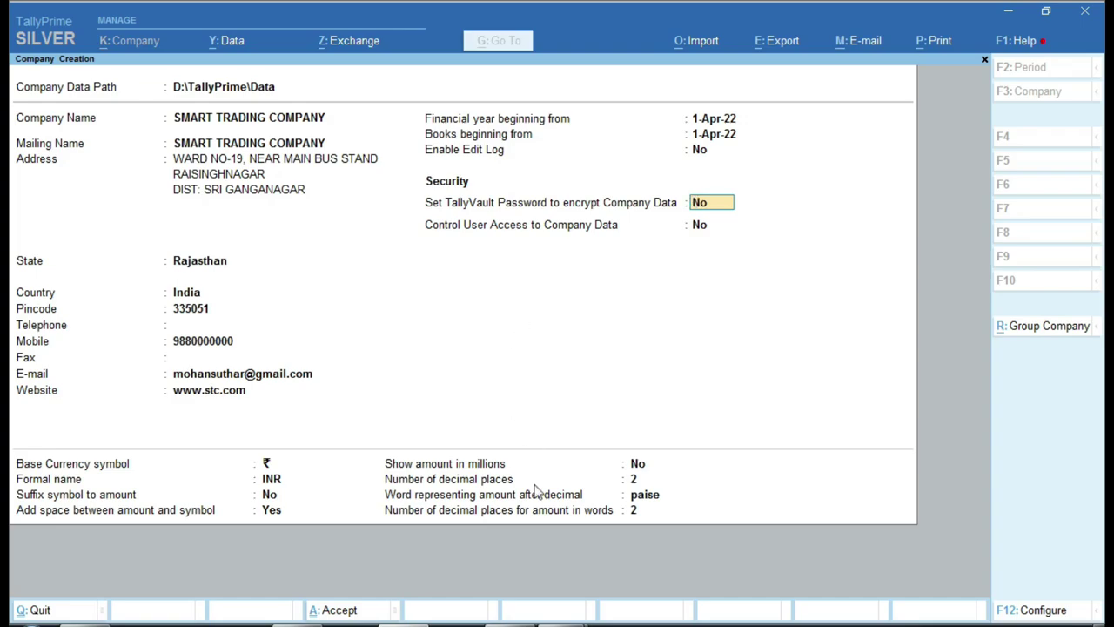
# - In the Excel sheet, check the security control entry PASSWORD
pyautogui.hotkey('alt', 'Tab')
pyautogui.scroll(-2, 246, 470)
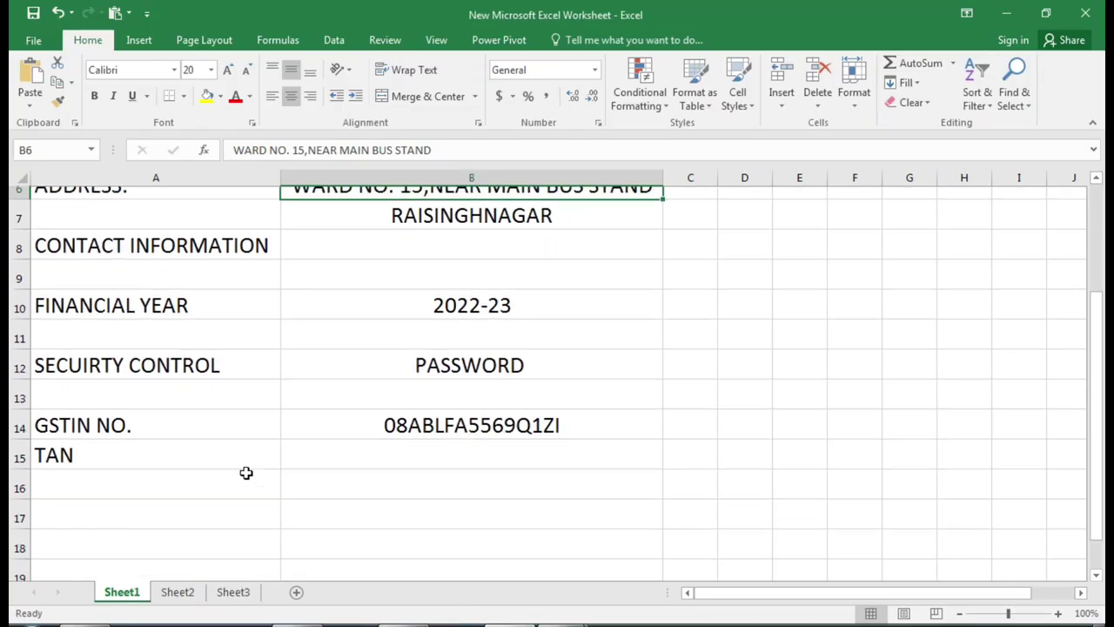
pyautogui.click(112, 351)
# - Check PASSWORD in cell B12, then in TallyPrime leave Set TallyVault Password at No
pyautogui.click(343, 352)
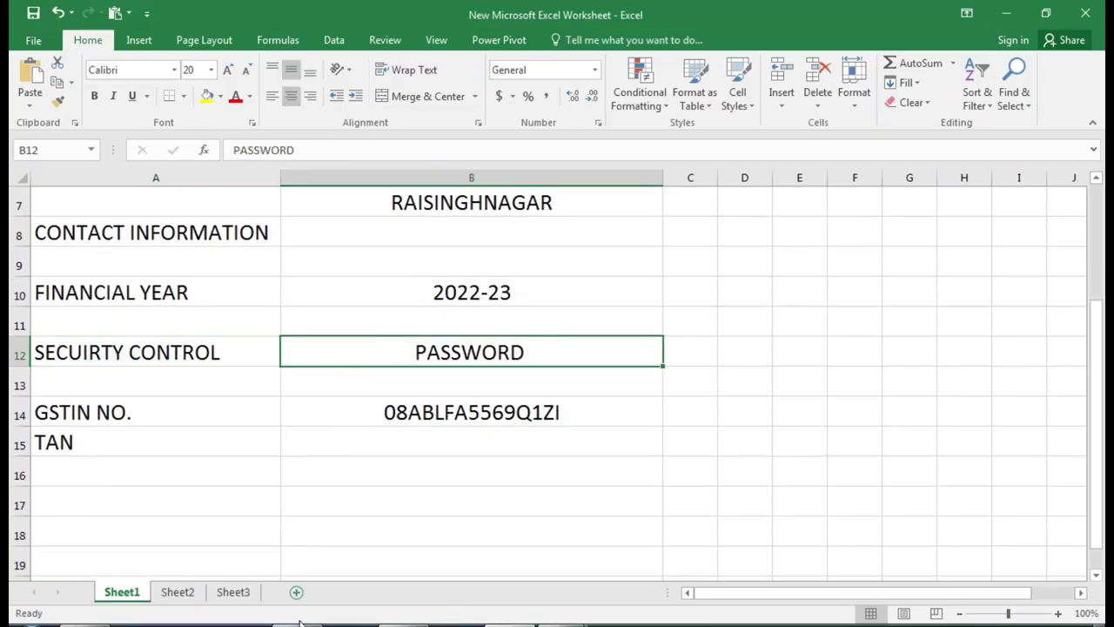
pyautogui.hotkey('alt', 'Tab')
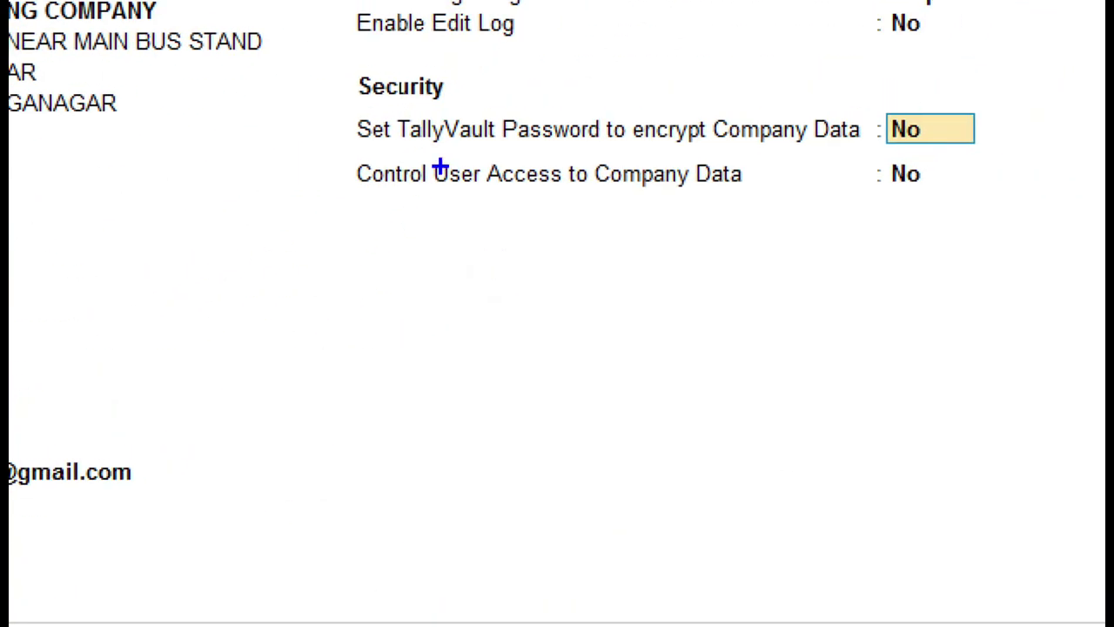
pyautogui.moveTo(324, 203)
pyautogui.mouseDown()
pyautogui.moveTo(687, 221)
pyautogui.moveTo(879, 215)
pyautogui.moveTo(1010, 169)
pyautogui.moveTo(759, 147)
pyautogui.moveTo(357, 132)
pyautogui.moveTo(324, 234)
pyautogui.mouseUp()
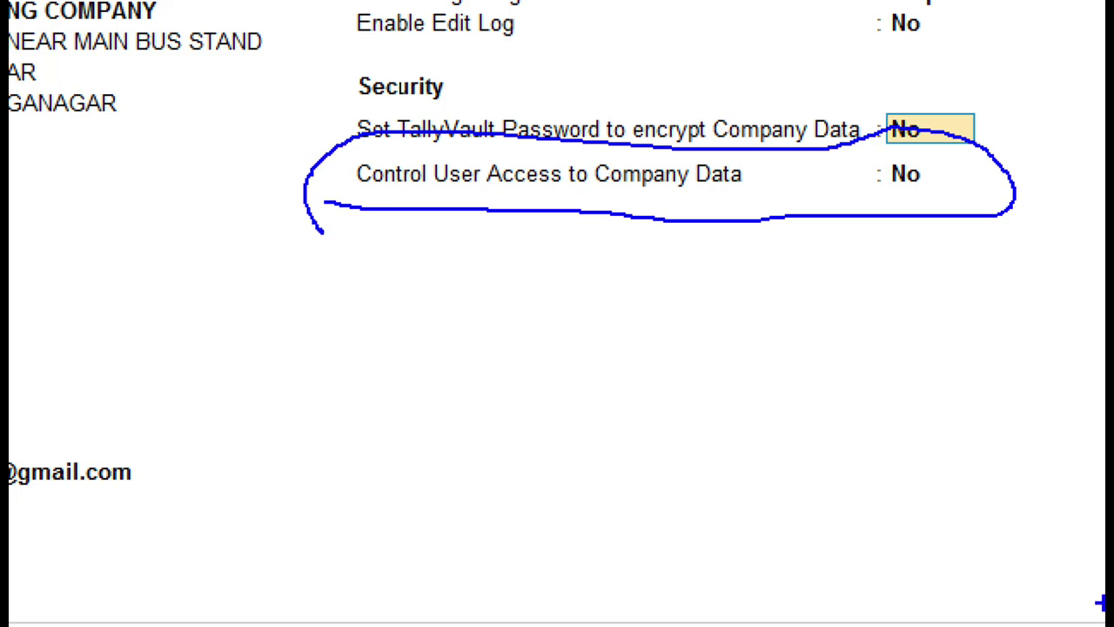
pyautogui.hotkey('ctrl', 'z')
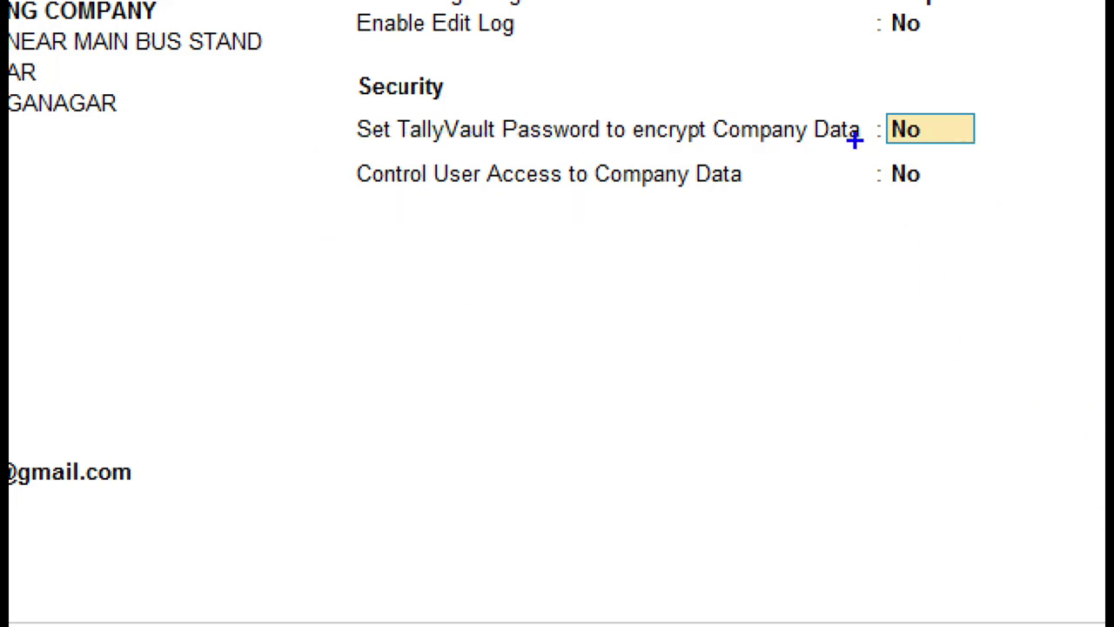
pyautogui.moveTo(853, 92); pyautogui.dragTo(930, 63)
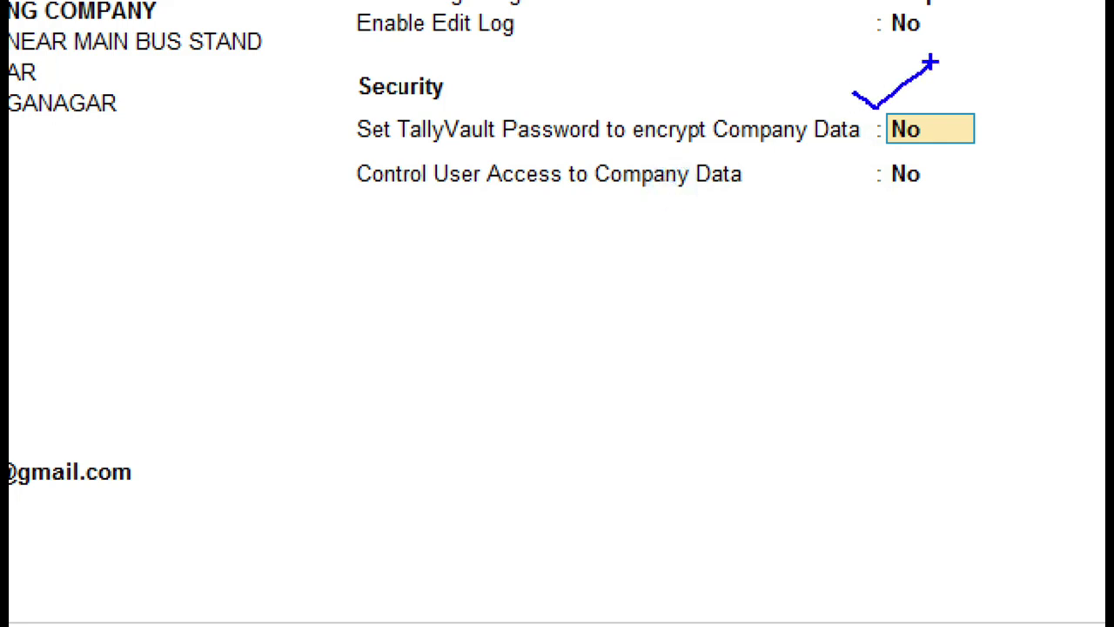
pyautogui.click(955, 125)
pyautogui.moveTo(953, 124); pyautogui.dragTo(1041, 73)
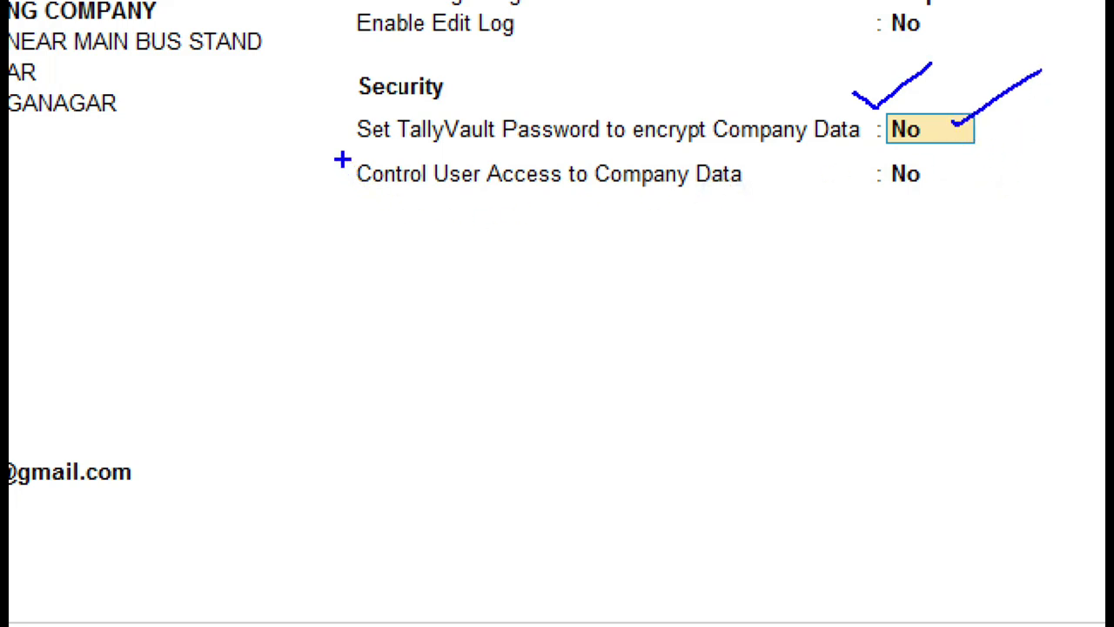
pyautogui.moveTo(330, 148)
pyautogui.mouseDown()
pyautogui.moveTo(366, 202)
pyautogui.moveTo(858, 235)
pyautogui.moveTo(1036, 186)
pyautogui.moveTo(928, 160)
pyautogui.moveTo(775, 154)
pyautogui.moveTo(530, 154)
pyautogui.moveTo(329, 171)
pyautogui.mouseUp()
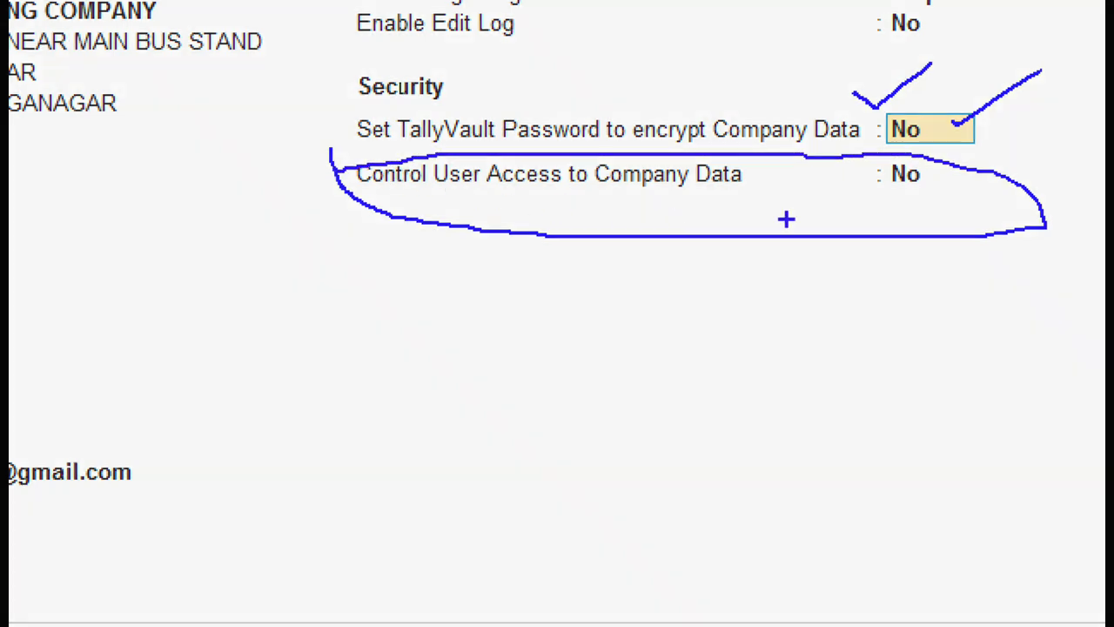
pyautogui.moveTo(943, 171); pyautogui.dragTo(1029, 159)
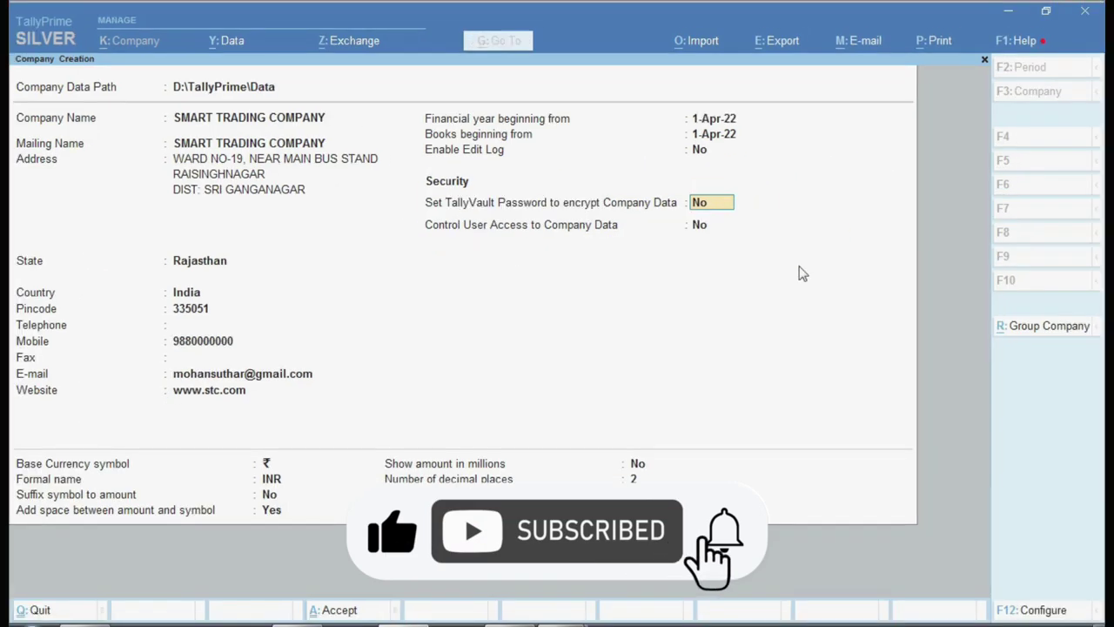
pyautogui.press('Return')
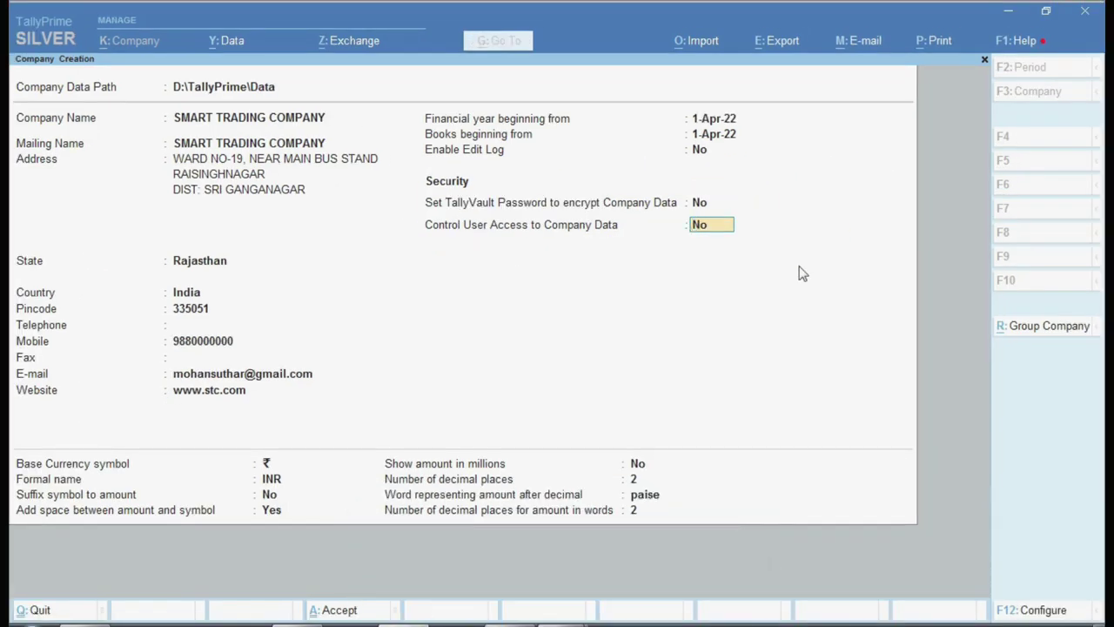
# - Set Control User Access to Yes and enter the administrator username, password and confirmation
pyautogui.write('y')
pyautogui.press('Return')
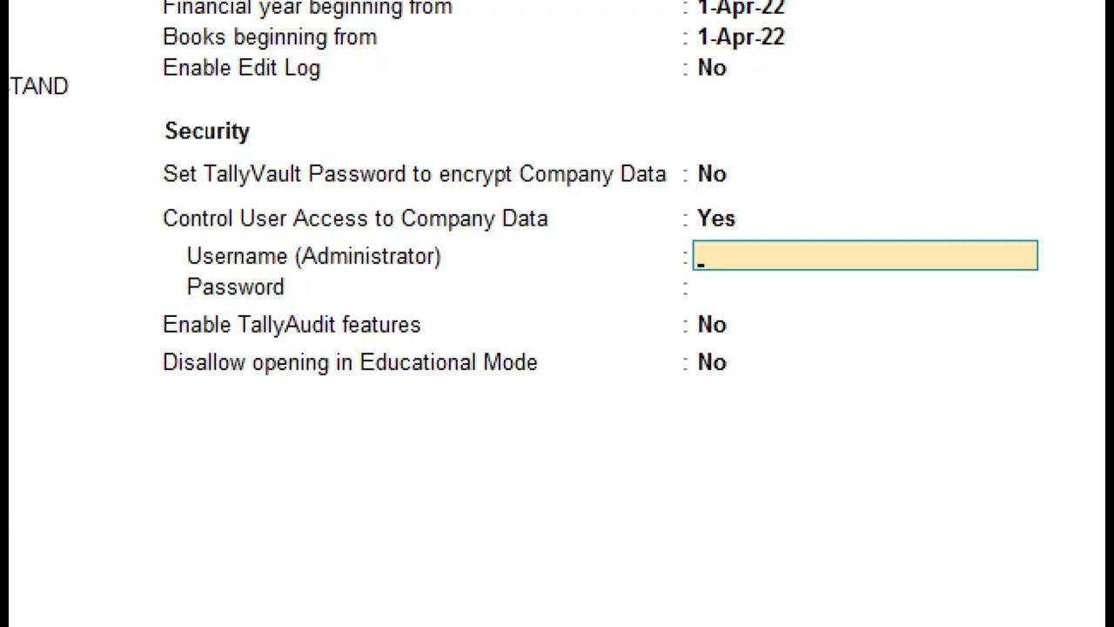
pyautogui.write('a')
pyautogui.press('Return')
pyautogui.write('aaa')
pyautogui.press('Return')
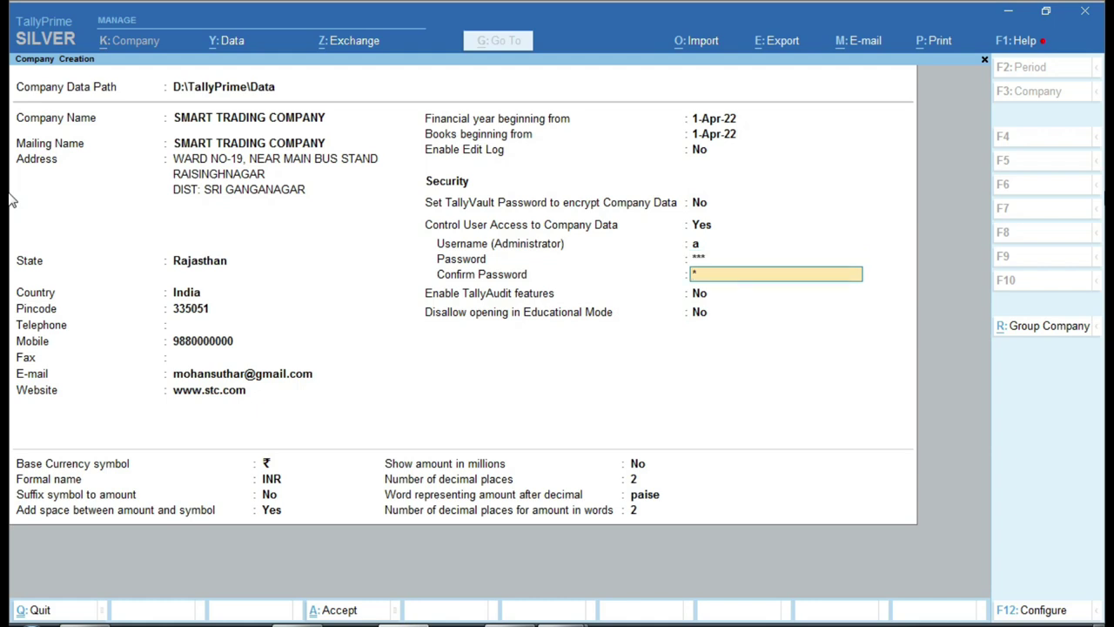
pyautogui.write('aaa')
pyautogui.press('Return')
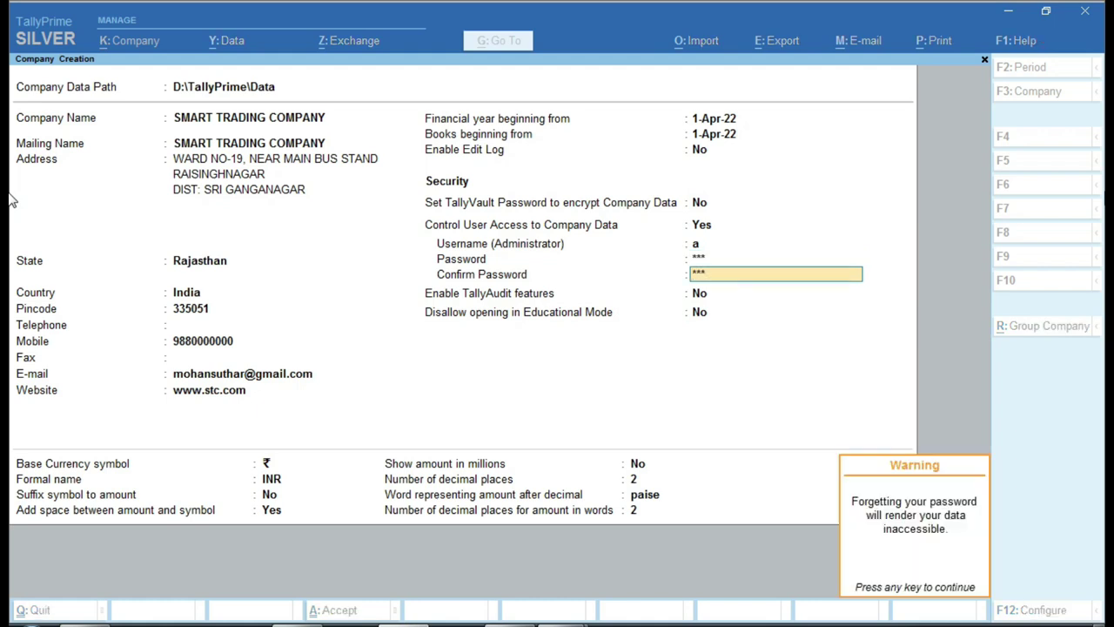
pyautogui.press('Return')
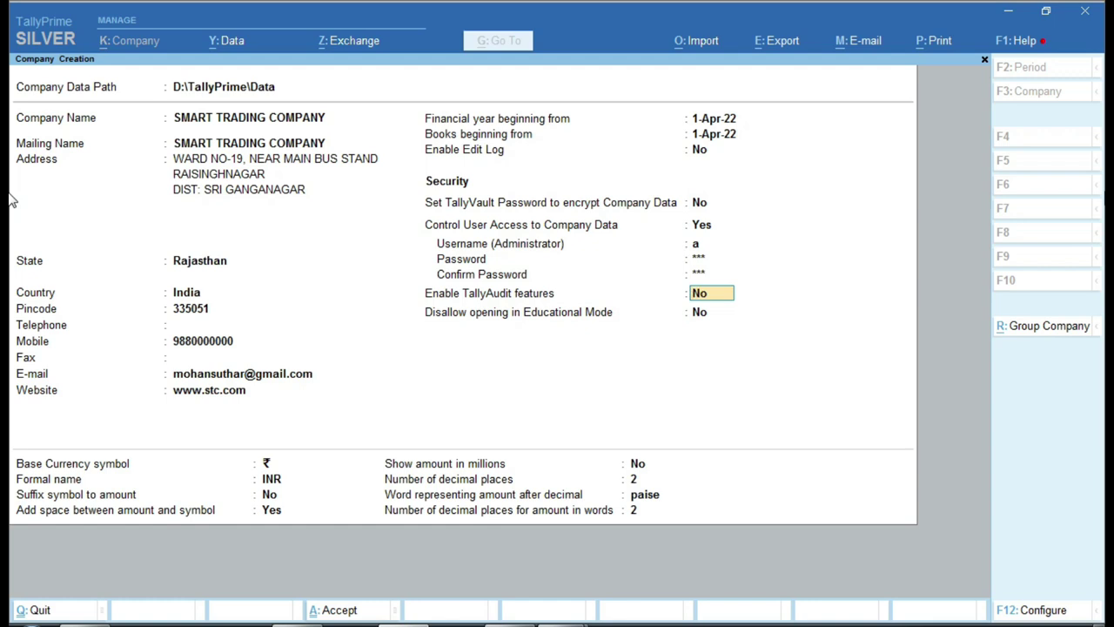
# - Re-enter and confirm the administrator password, dismiss the warning, and enable TallyAudit features
pyautogui.press('Up')
pyautogui.press('Down')
pyautogui.press('Up')
pyautogui.press('Up')
pyautogui.write('aaaa')
pyautogui.press('Return')
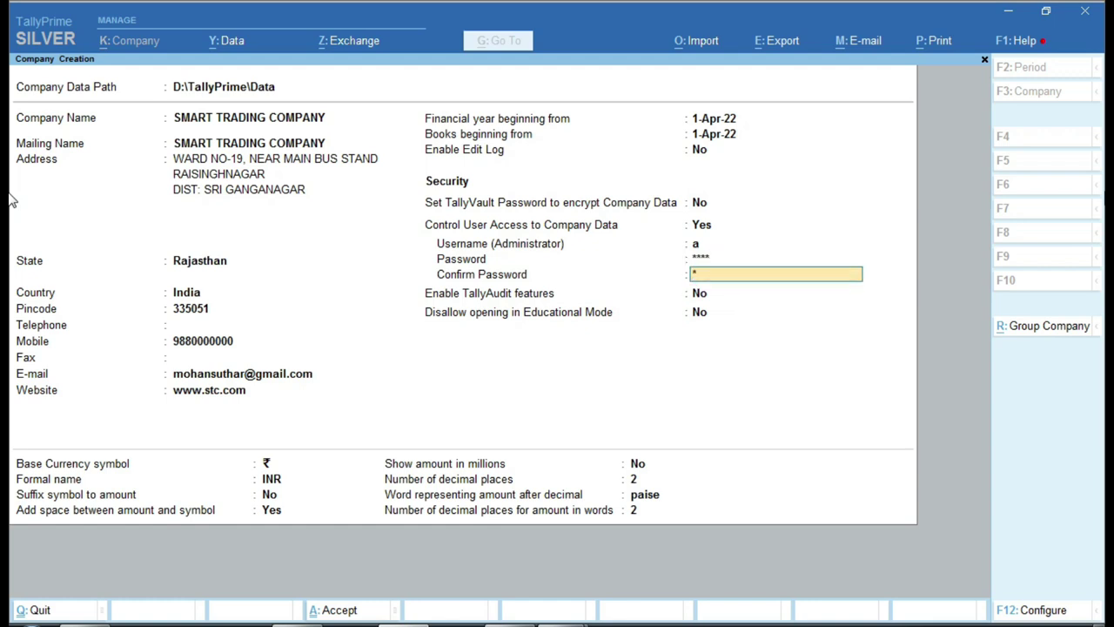
pyautogui.press('Return')
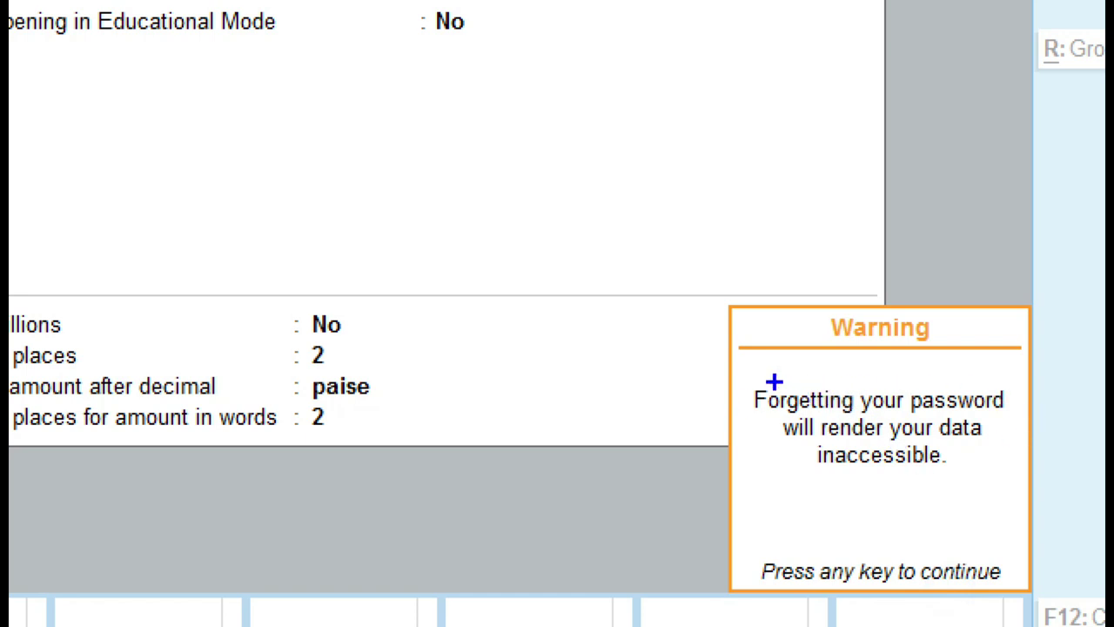
pyautogui.moveTo(729, 363); pyautogui.dragTo(1031, 507)
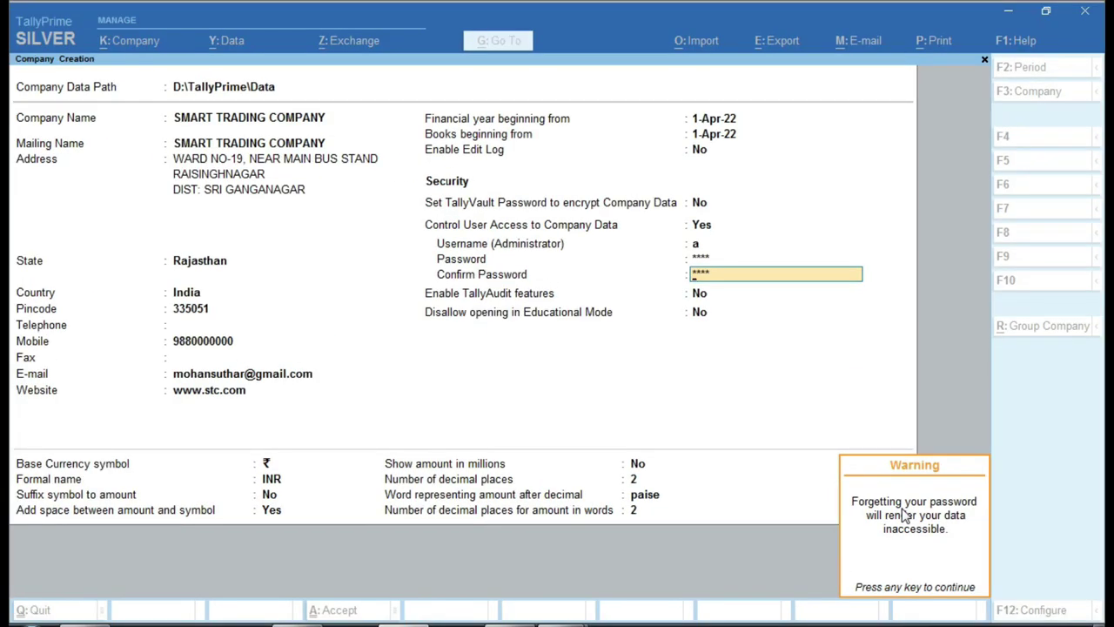
pyautogui.press('Return')
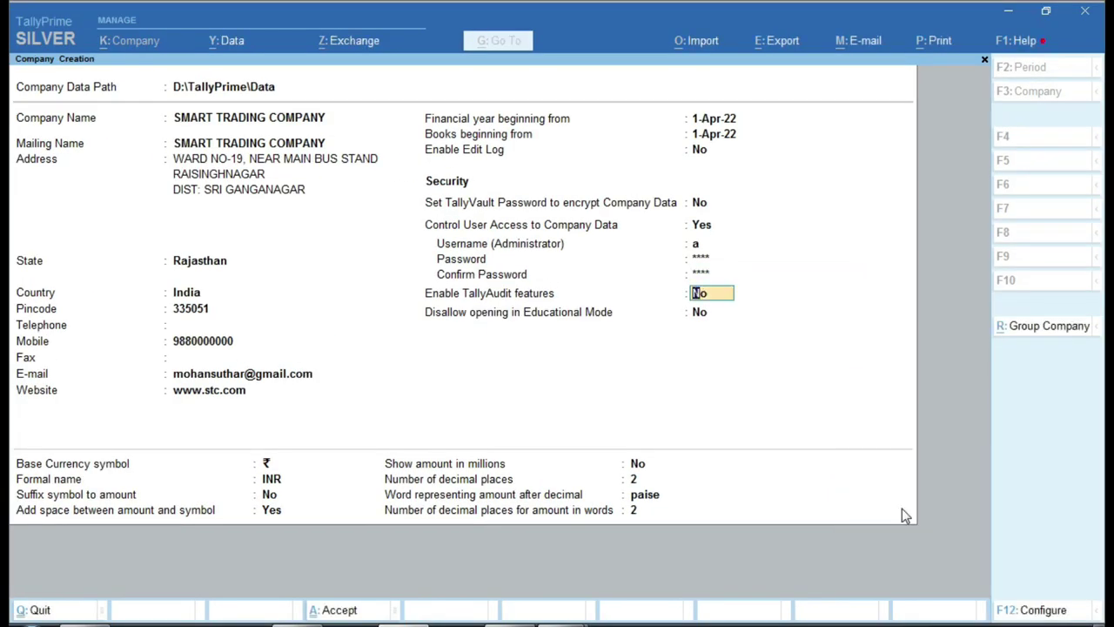
pyautogui.write('y')
pyautogui.press('Return')
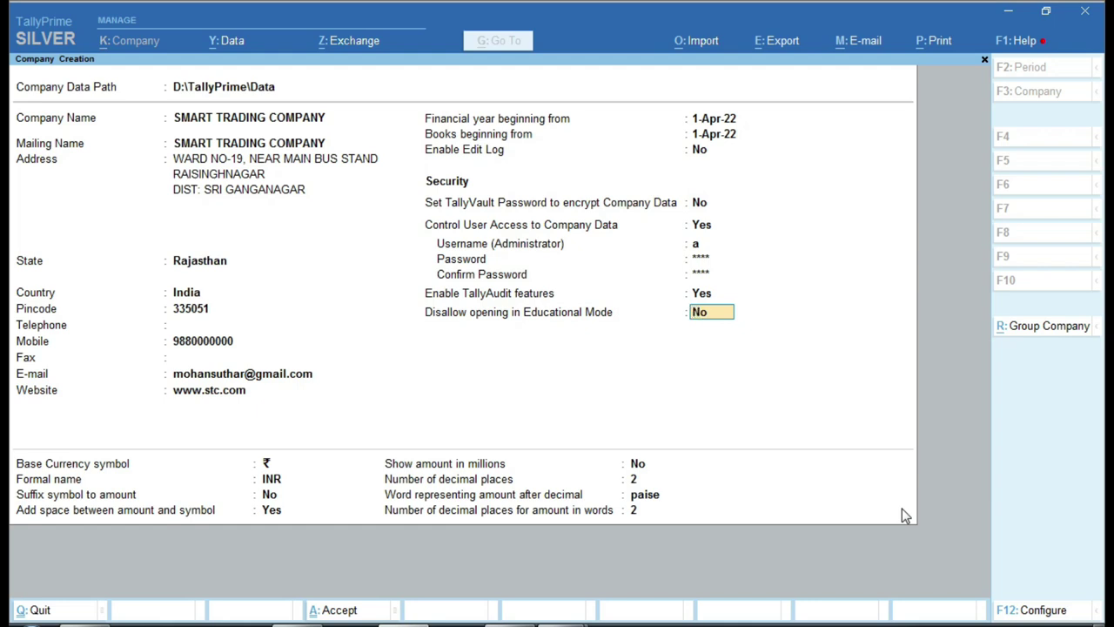
# - Leave Disallow Educational Mode at No and accept the Company Creation form
pyautogui.press('Return')
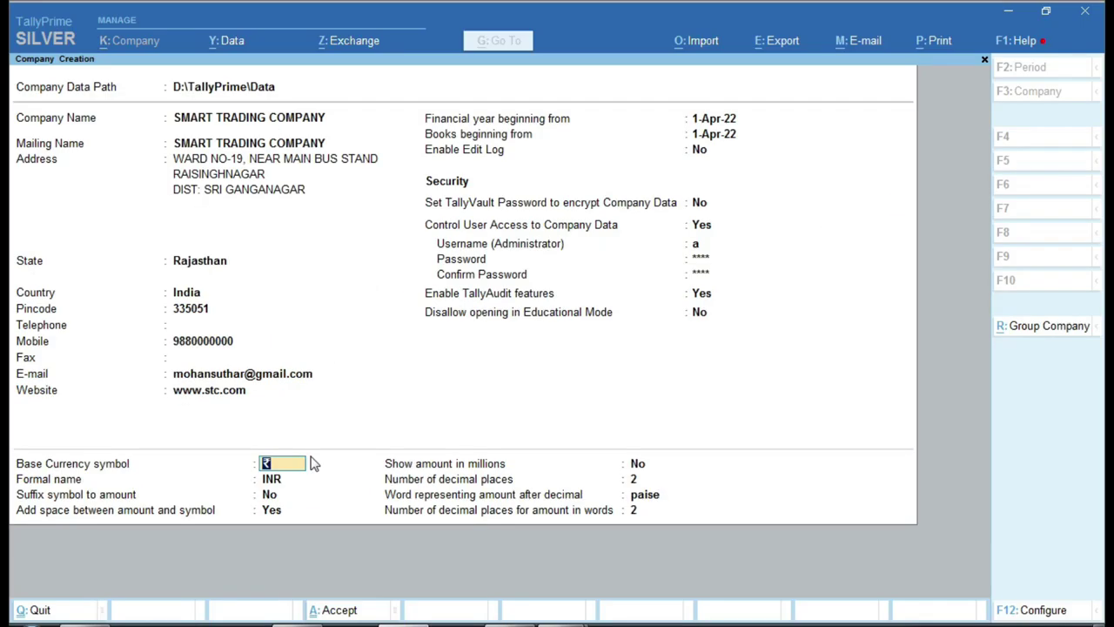
pyautogui.press('Return')
pyautogui.press('Return')
pyautogui.press('Return')
pyautogui.press('Return')
pyautogui.press('Return')
pyautogui.press('Return')
pyautogui.press('Return')
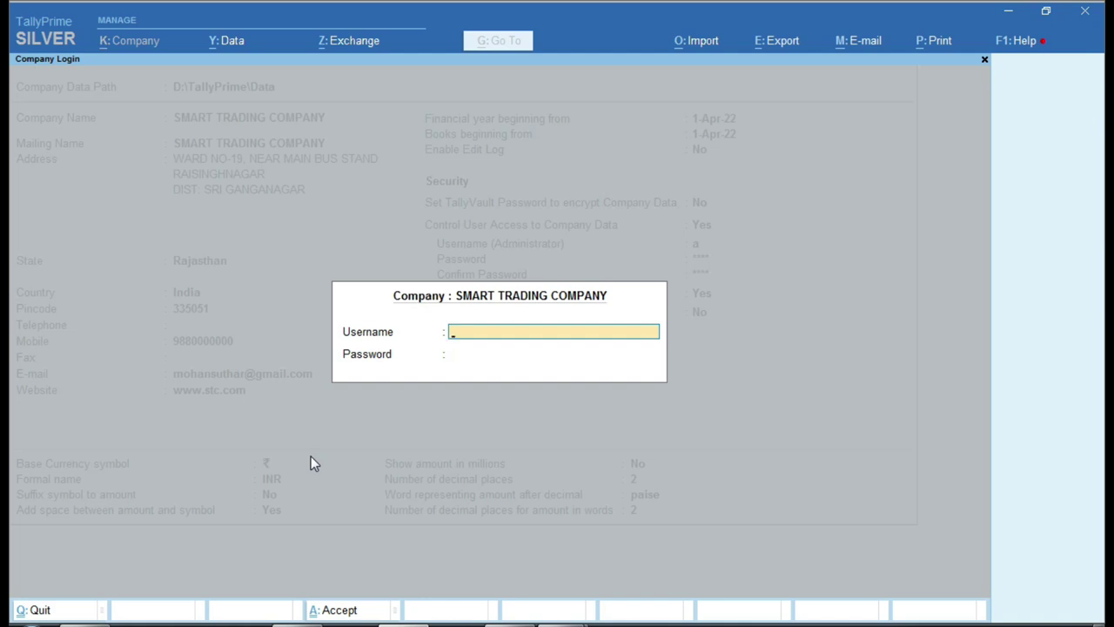
# - Log in to SMART TRADING COMPANY with the administrator credentials, then switch to Excel
pyautogui.write('a')
pyautogui.press('Return')
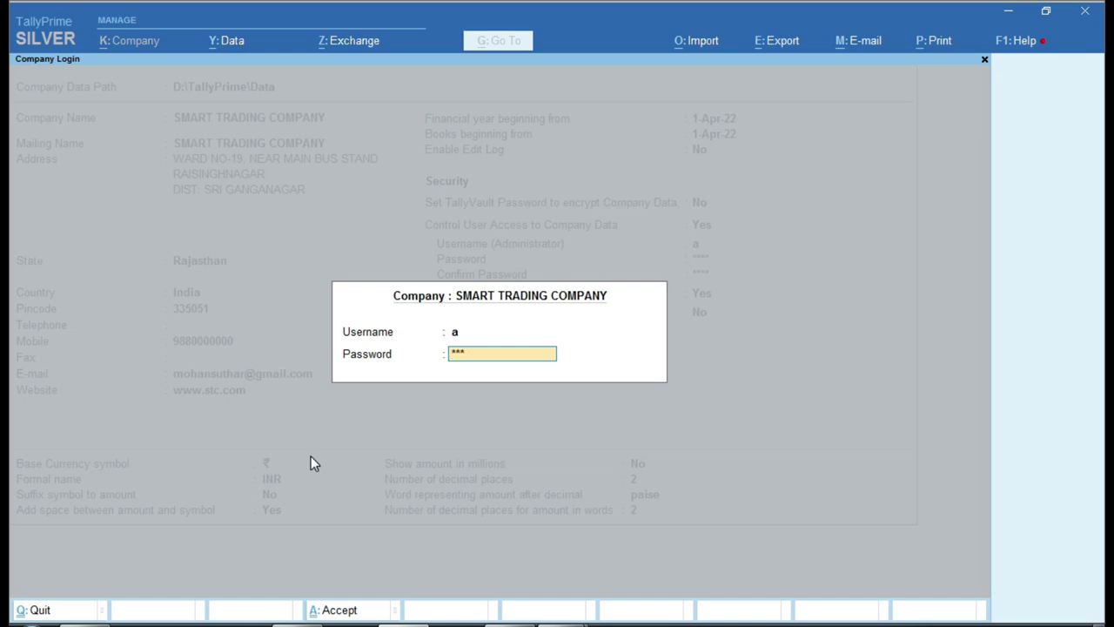
pyautogui.press('Return')
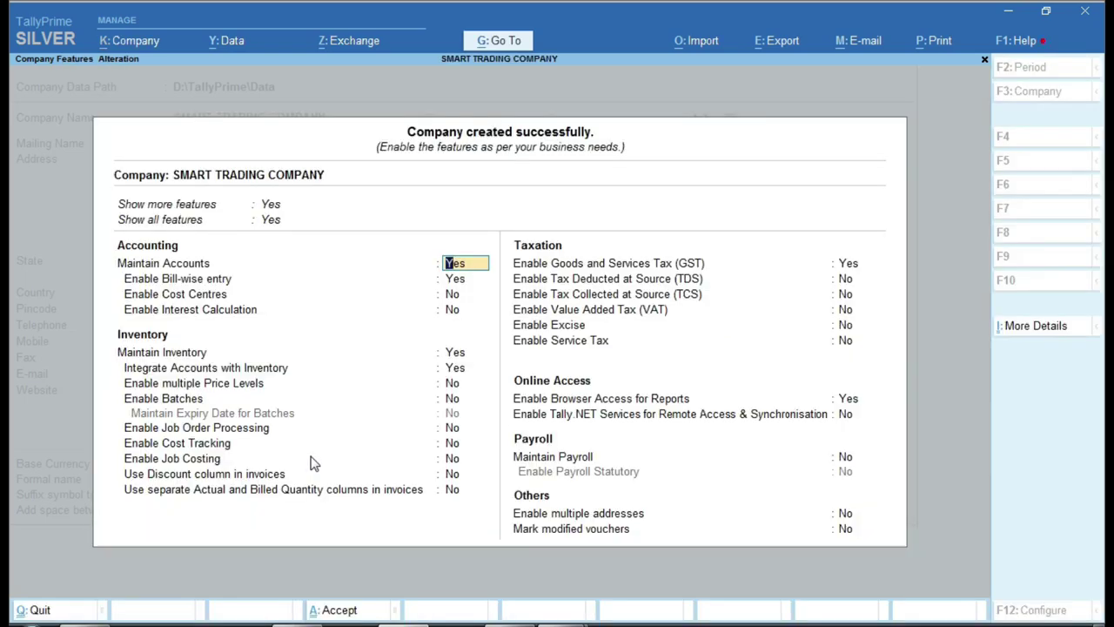
pyautogui.press('ctrl')
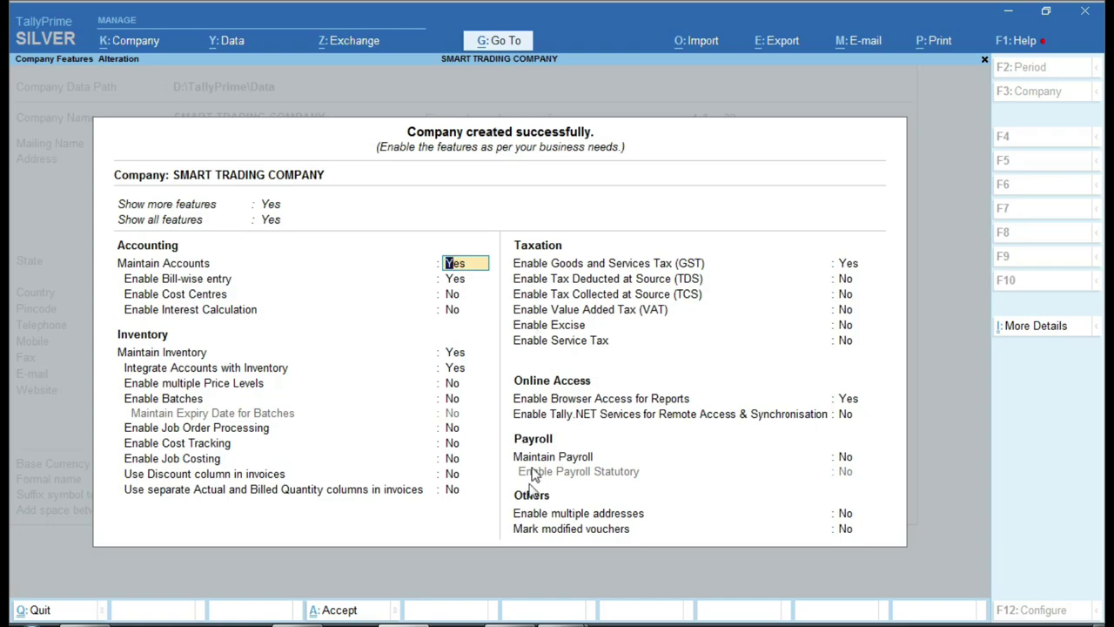
pyautogui.hotkey('alt', 'Tab')
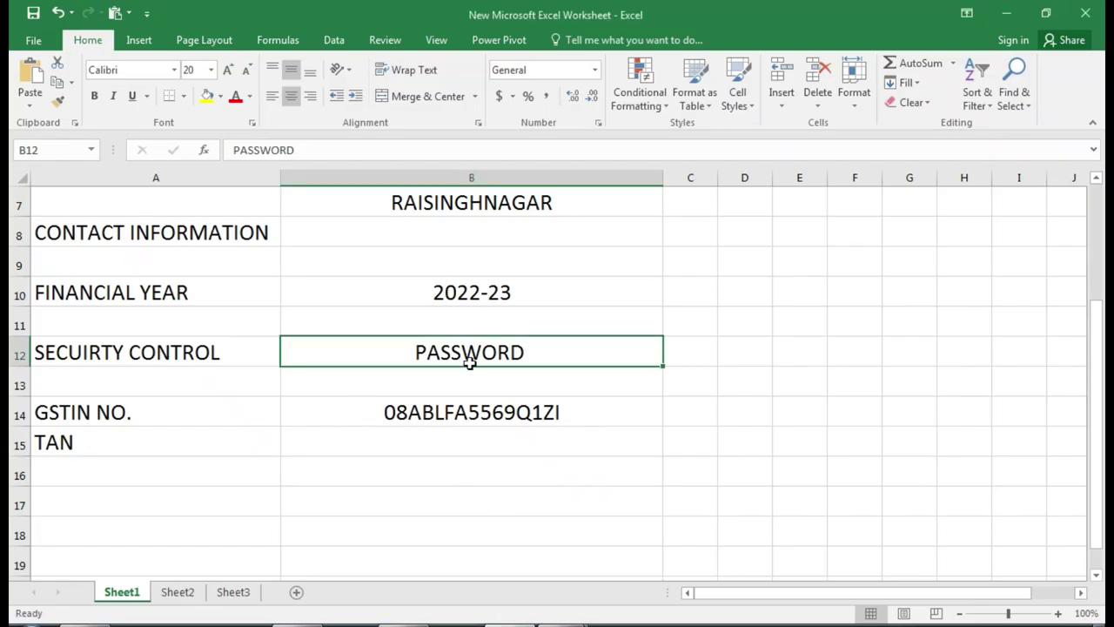
# - Check the GSTIN and TAN cells A13:B16, then quit Company Features to Gateway of Tally
pyautogui.click(141, 410)
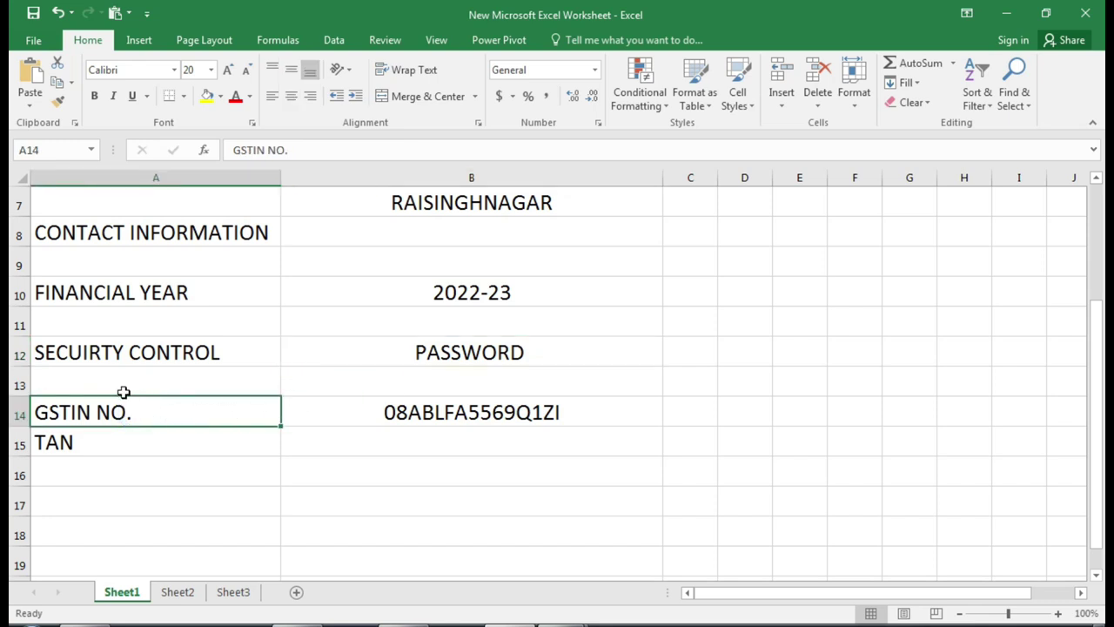
pyautogui.click(116, 391)
pyautogui.moveTo(117, 391); pyautogui.dragTo(444, 475)
pyautogui.click(345, 418)
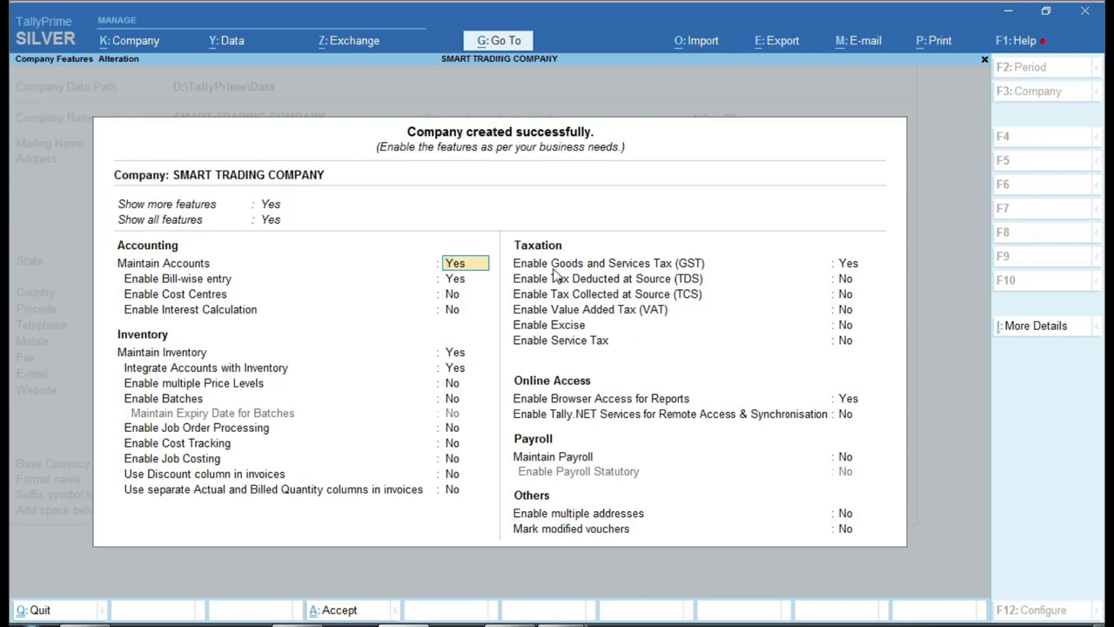
pyautogui.press('Escape')
pyautogui.press('y')
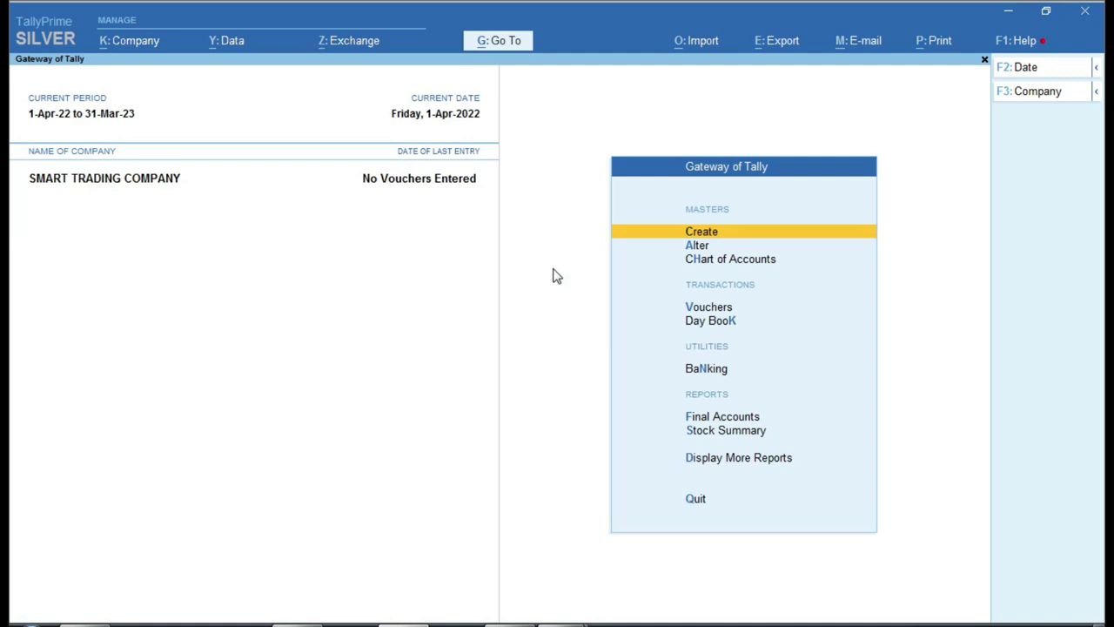
# - Open SMART TRADING COMPANY's Company Features alteration and set Enable GST to Yes
pyautogui.press('alt')
pyautogui.click(257, 85)
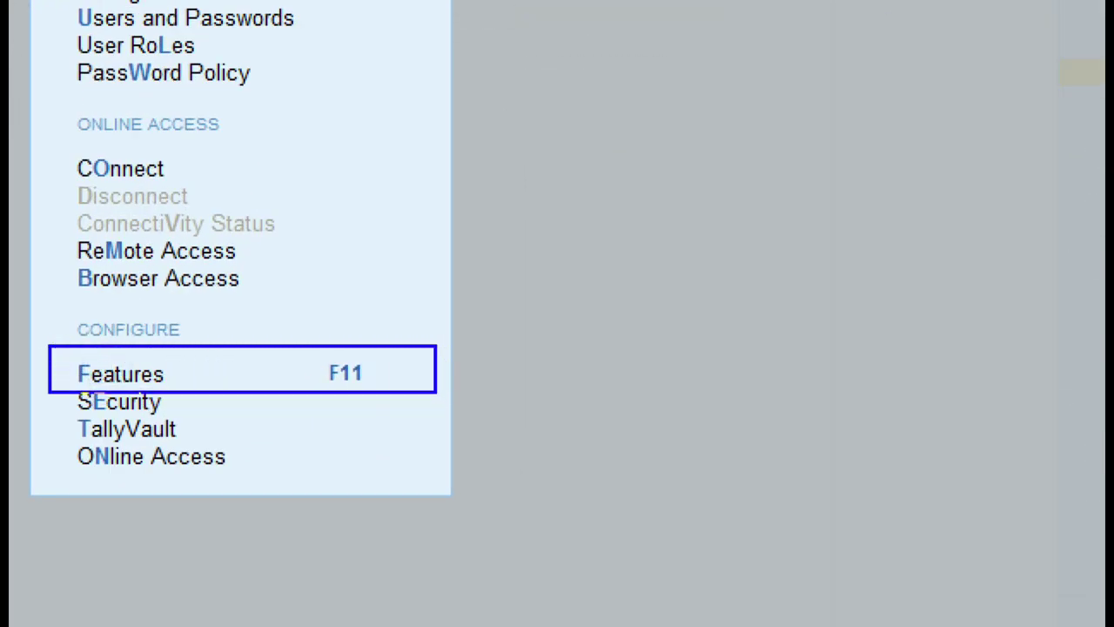
pyautogui.moveTo(306, 328)
pyautogui.mouseDown()
pyautogui.moveTo(323, 436)
pyautogui.moveTo(409, 335)
pyautogui.moveTo(278, 355)
pyautogui.mouseUp()
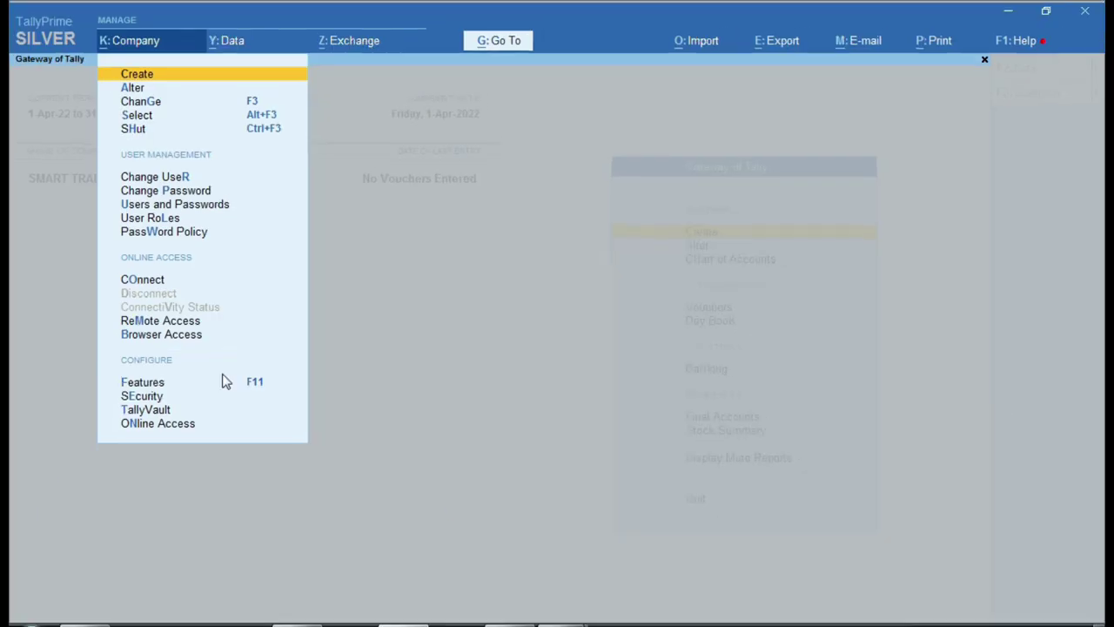
pyautogui.click(229, 387)
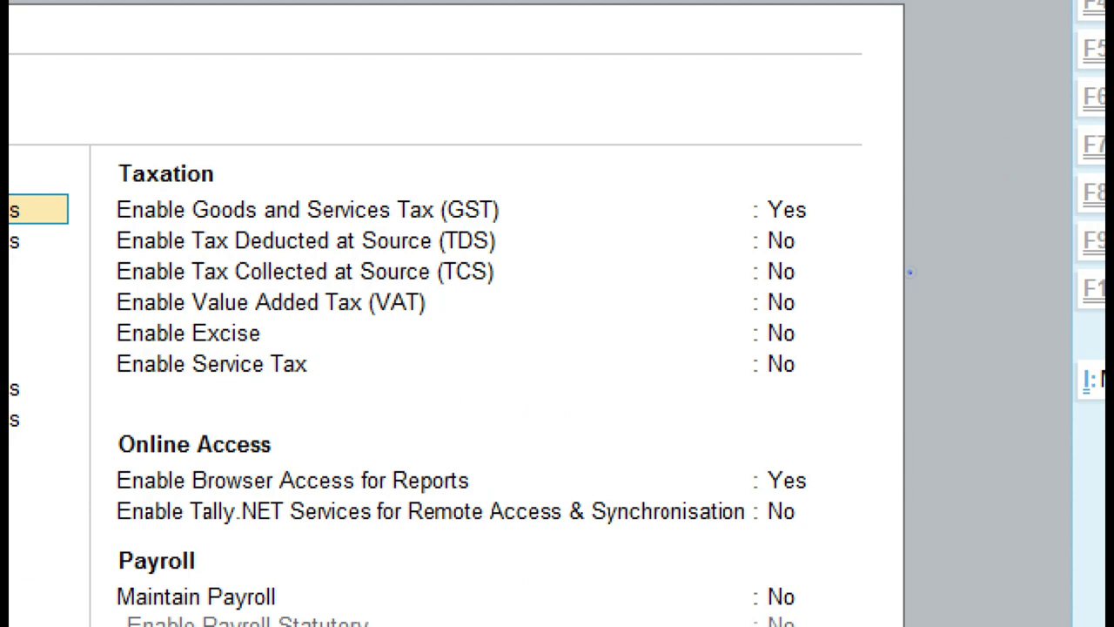
pyautogui.moveTo(109, 179)
pyautogui.mouseDown()
pyautogui.moveTo(714, 257)
pyautogui.moveTo(838, 238)
pyautogui.mouseUp()
pyautogui.moveTo(756, 182)
pyautogui.mouseDown()
pyautogui.moveTo(754, 202)
pyautogui.moveTo(825, 227)
pyautogui.moveTo(788, 183)
pyautogui.moveTo(740, 182)
pyautogui.mouseUp()
pyautogui.press('Escape')
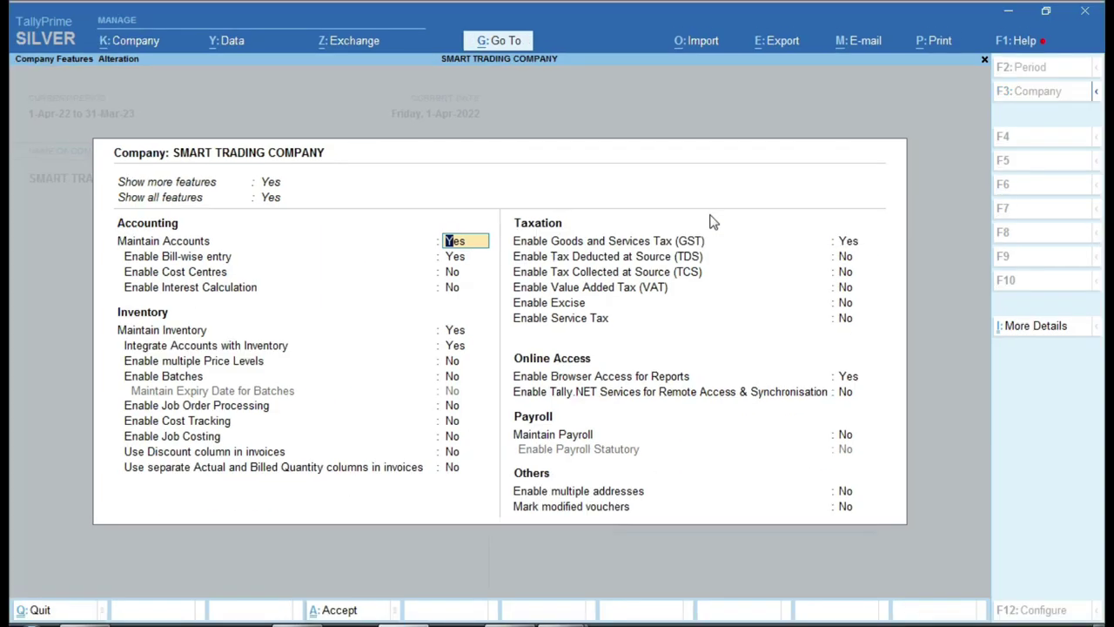
pyautogui.click(845, 243)
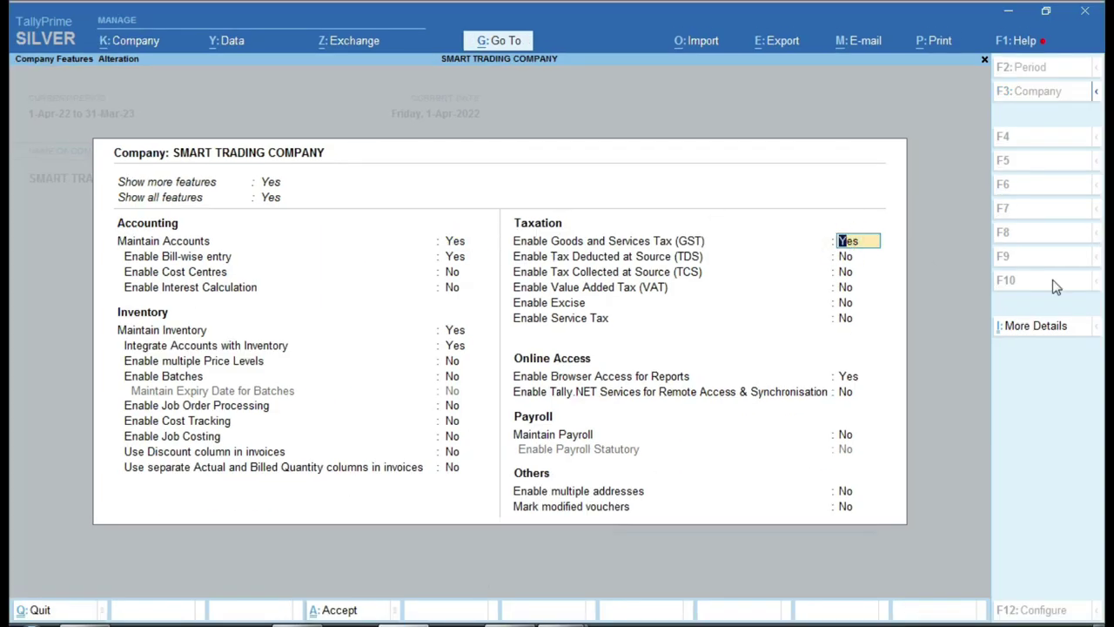
pyautogui.press('Return')
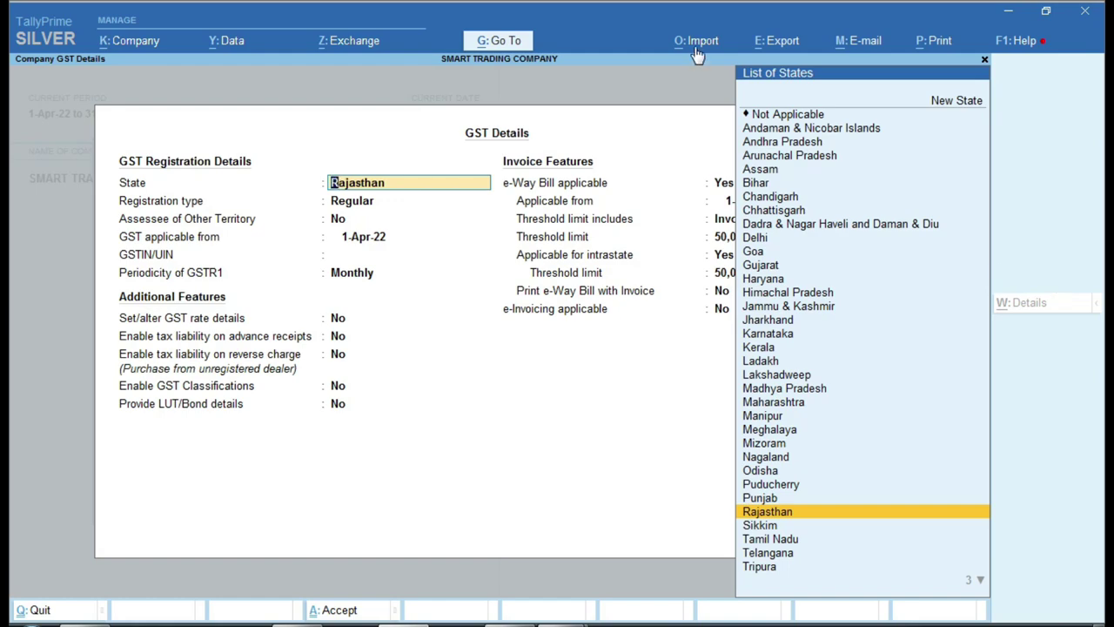
# - Keep State Rajasthan and Regular registration, and set GST applicable from 1.7.2017
pyautogui.press('ctrl')
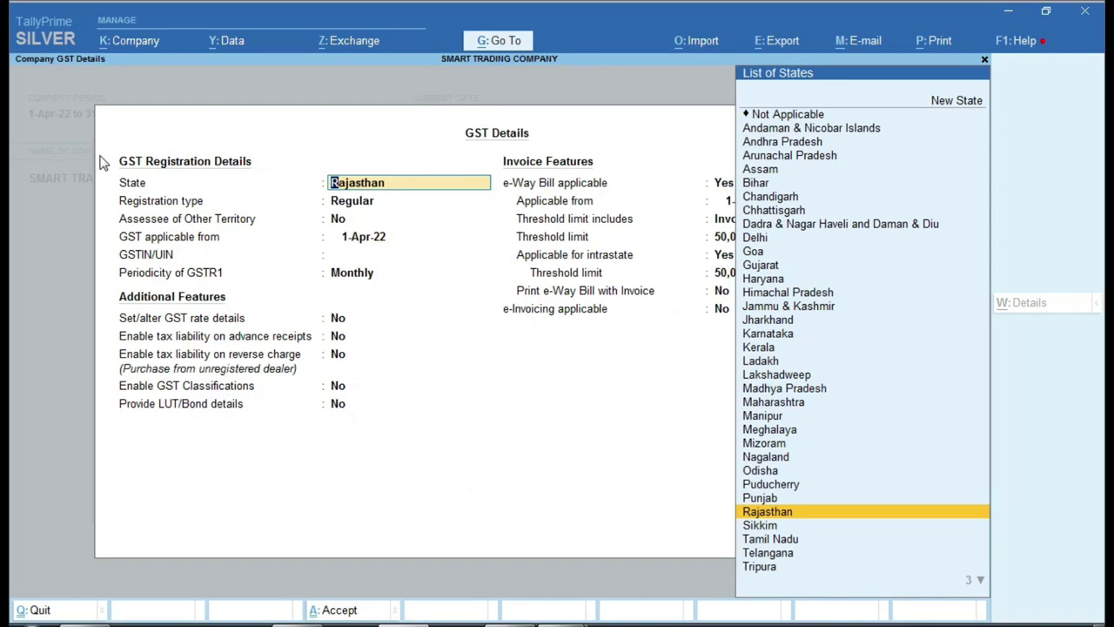
pyautogui.press('Return')
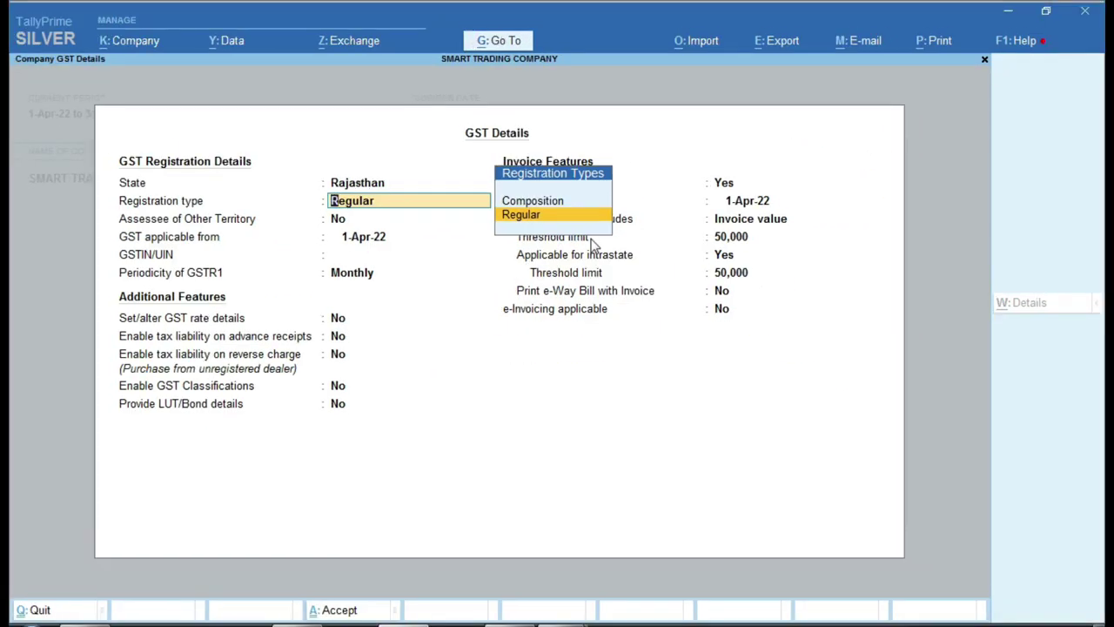
pyautogui.press('Return')
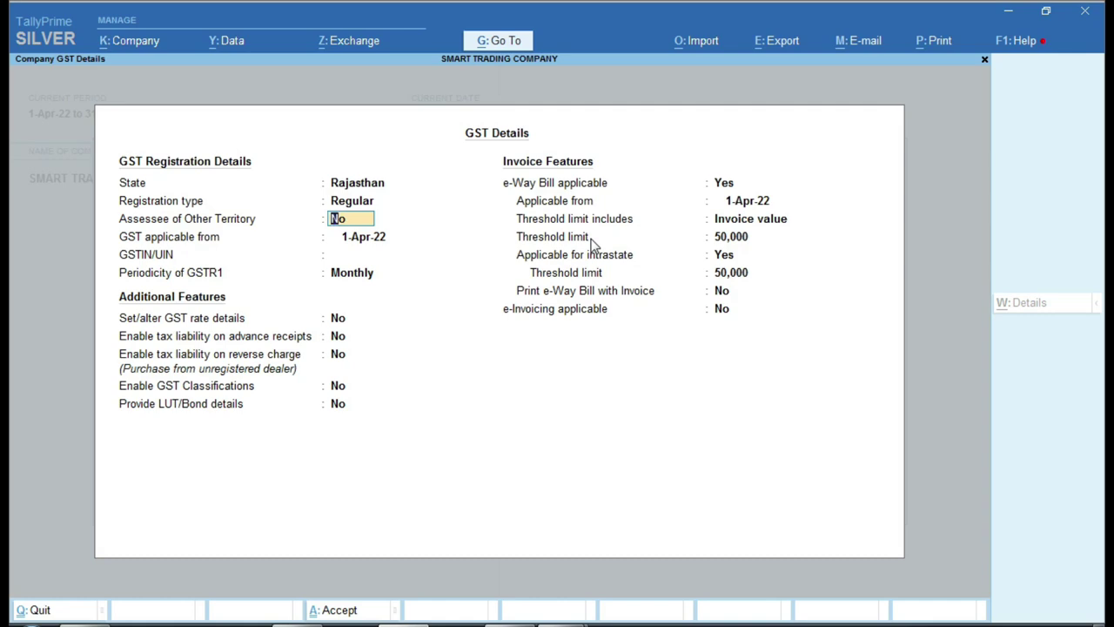
pyautogui.press('Return')
pyautogui.press('Return')
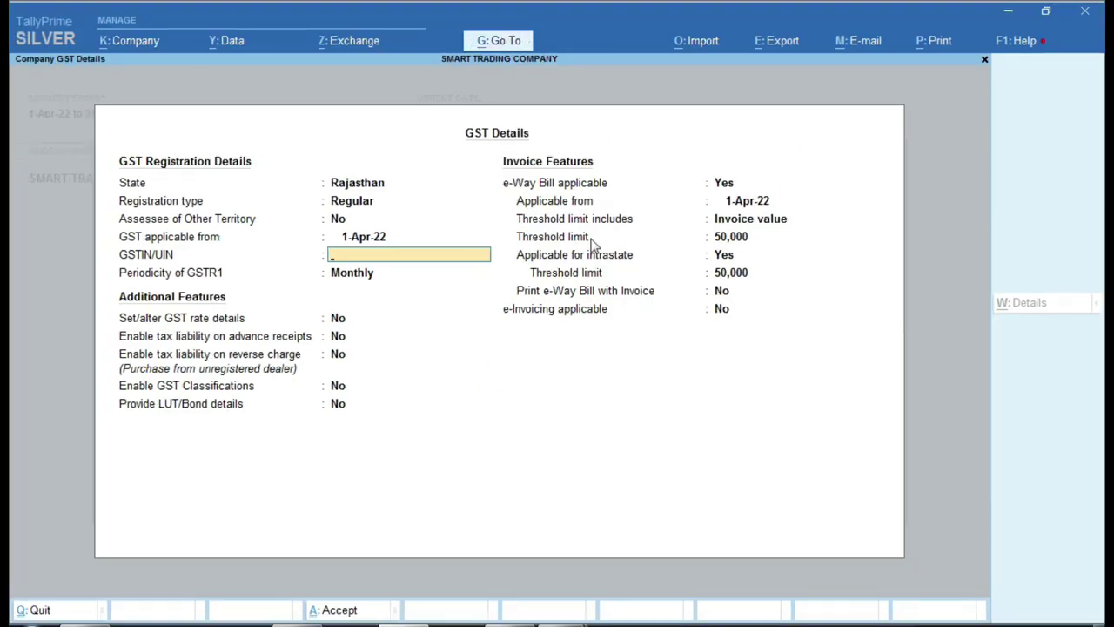
pyautogui.press('BackSpace')
pyautogui.write('1.7.2017')
pyautogui.press('Return')
pyautogui.hotkey('alt', 'Tab')
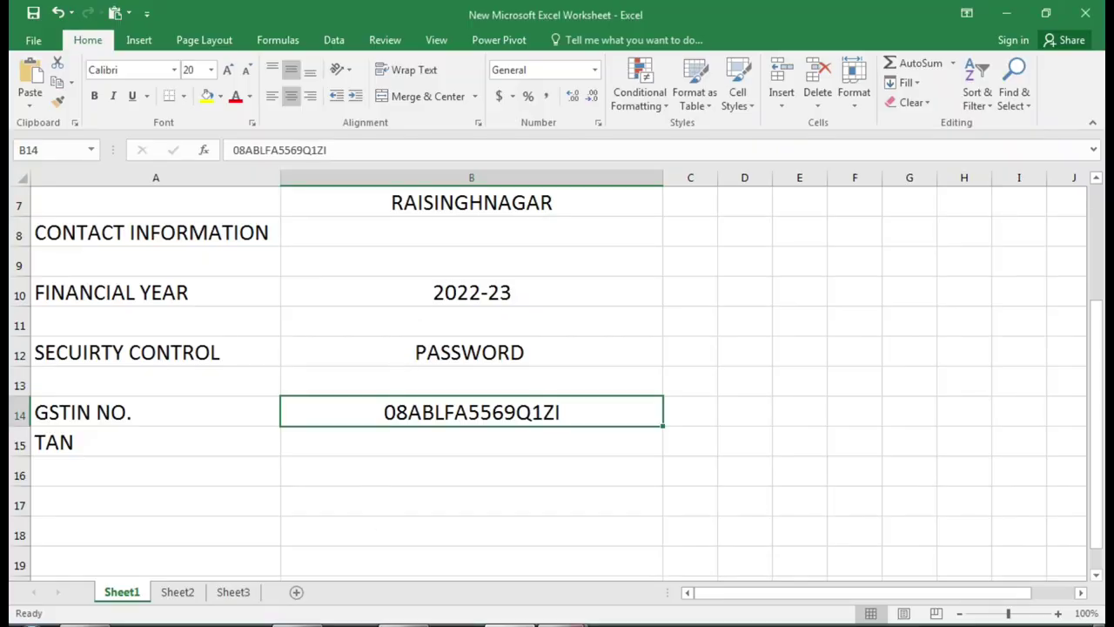
# - Copy the company's GSTIN/UIN from the Accounting Voucher SALE.pdf tax invoice
pyautogui.click(498, 550)
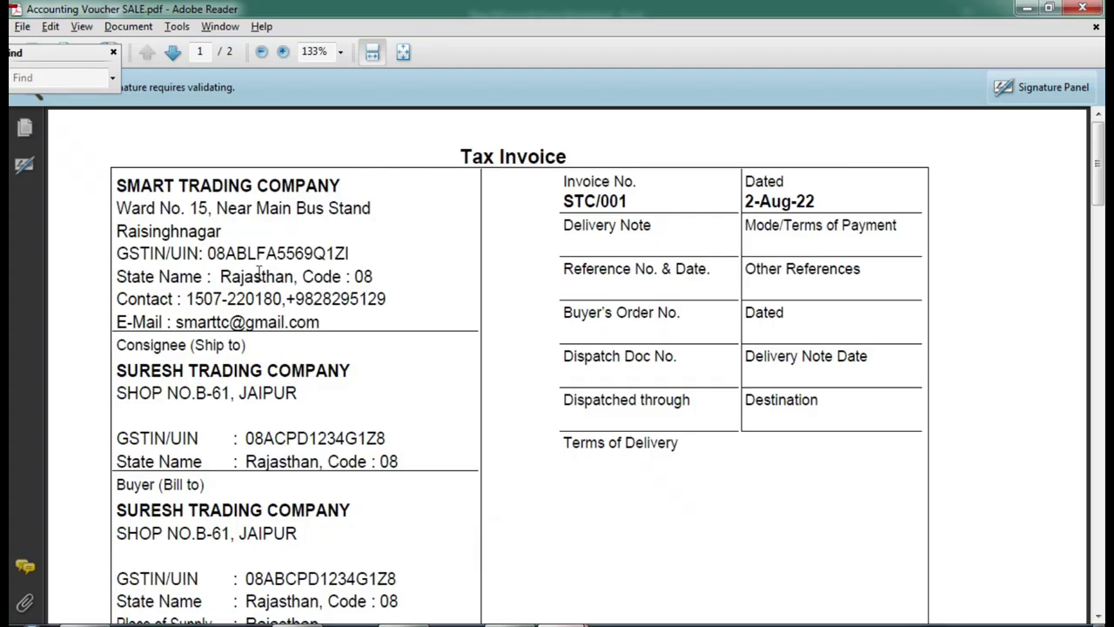
pyautogui.moveTo(206, 253); pyautogui.dragTo(349, 253)
pyautogui.rightClick(337, 258)
pyautogui.click(380, 270)
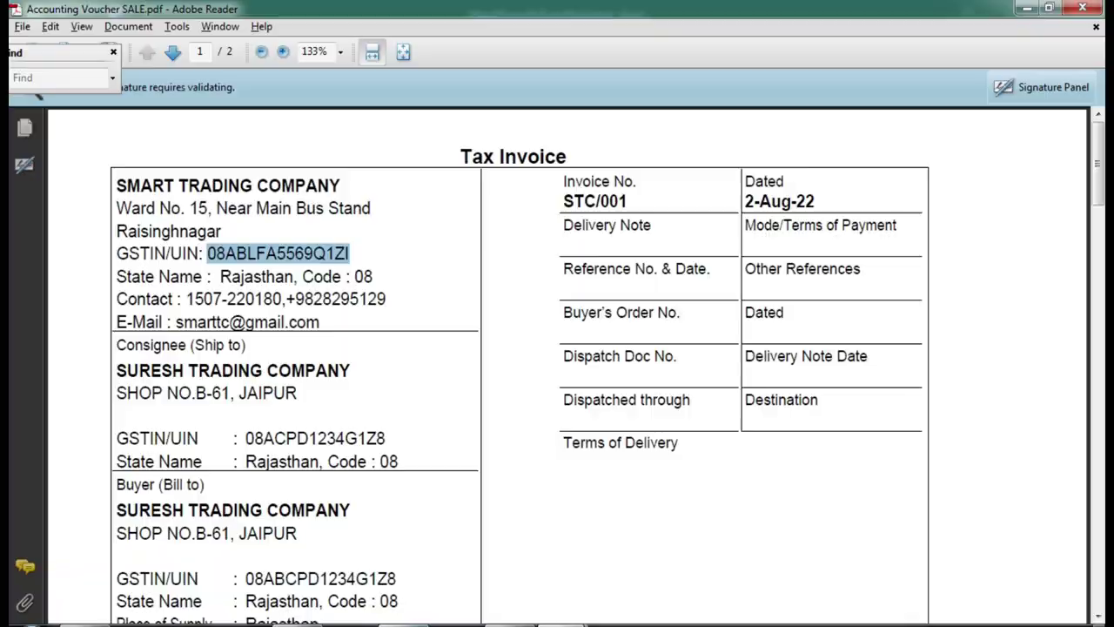
pyautogui.hotkey('alt', 'Tab')
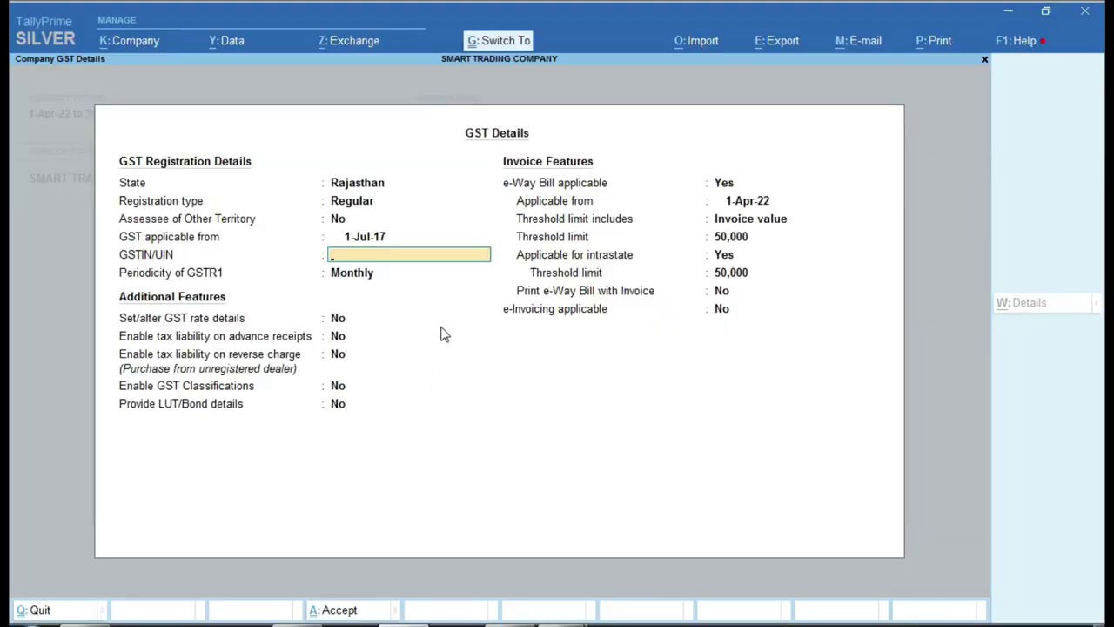
# - Paste the copied GSTIN/UIN and keep GSTR1 periodicity as Monthly
pyautogui.hotkey('ctrl', 'alt', 'v')
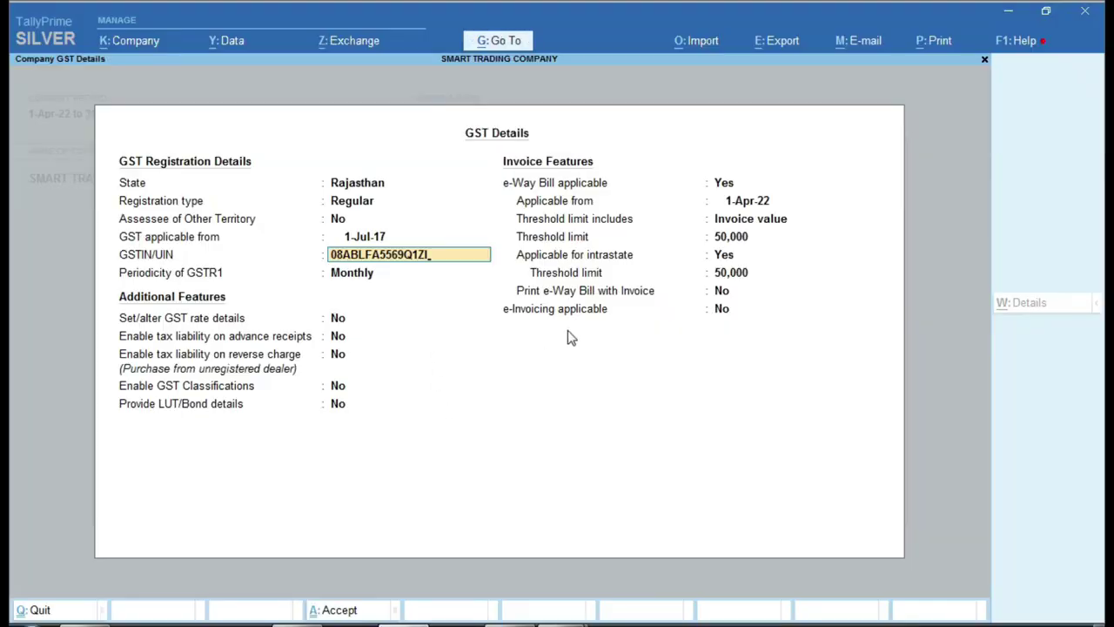
pyautogui.press('Return')
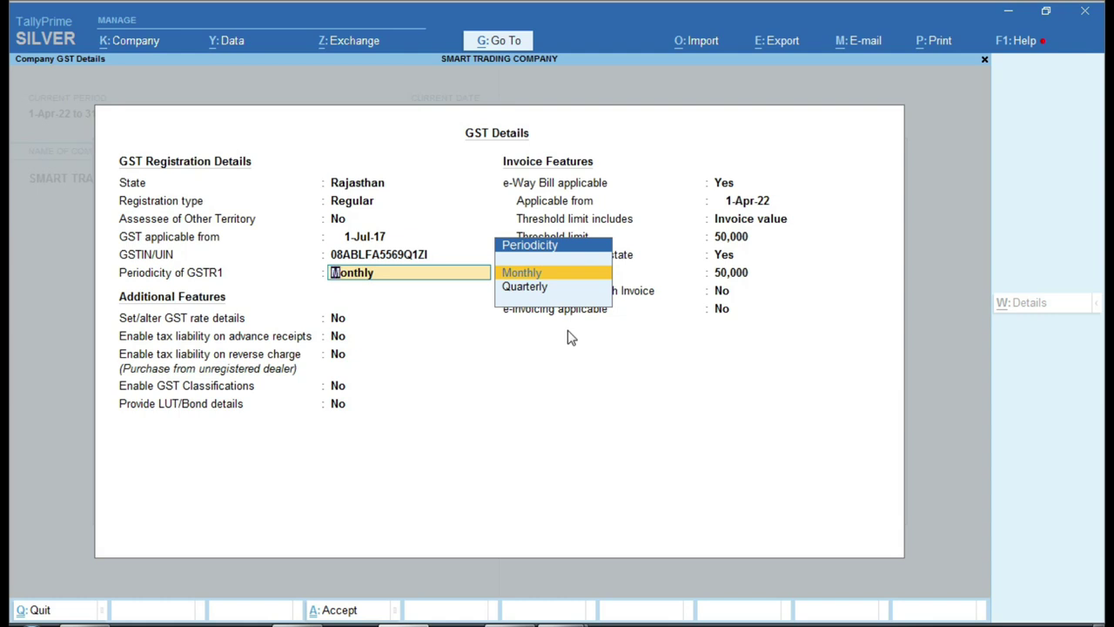
pyautogui.press('Return')
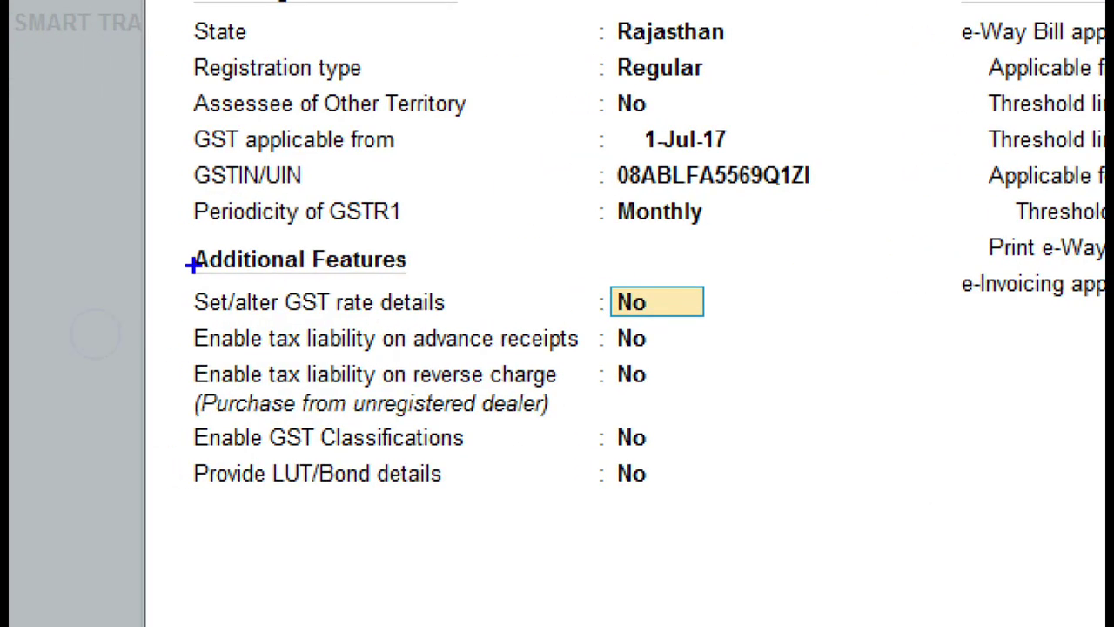
# - Set tax liability on reverse charge to Yes in the Additional Features block
pyautogui.moveTo(174, 239)
pyautogui.mouseDown()
pyautogui.moveTo(336, 444)
pyautogui.moveTo(614, 574)
pyautogui.mouseUp()
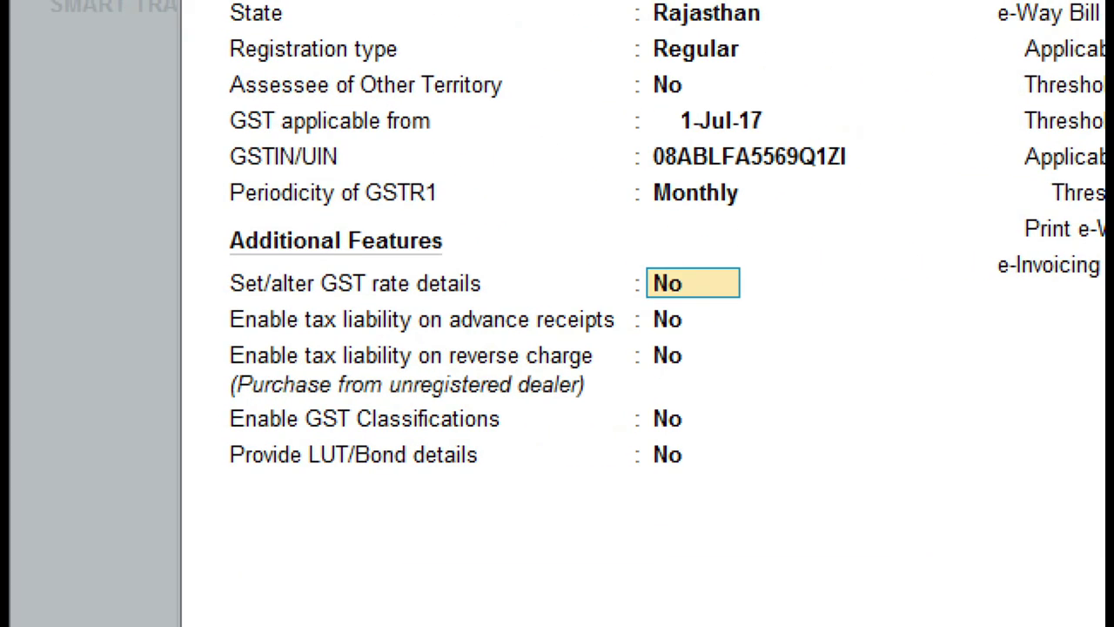
pyautogui.moveTo(216, 329)
pyautogui.mouseDown()
pyautogui.moveTo(198, 360)
pyautogui.moveTo(485, 426)
pyautogui.moveTo(751, 411)
pyautogui.mouseUp()
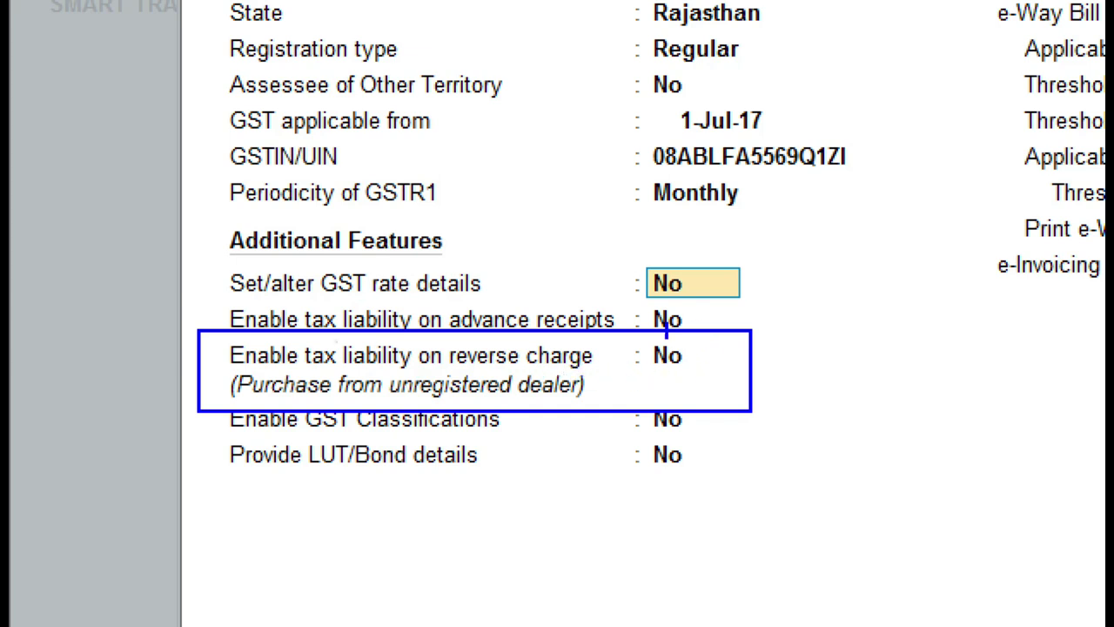
pyautogui.moveTo(634, 337)
pyautogui.mouseDown()
pyautogui.moveTo(660, 370)
pyautogui.moveTo(697, 344)
pyautogui.moveTo(634, 336)
pyautogui.mouseUp()
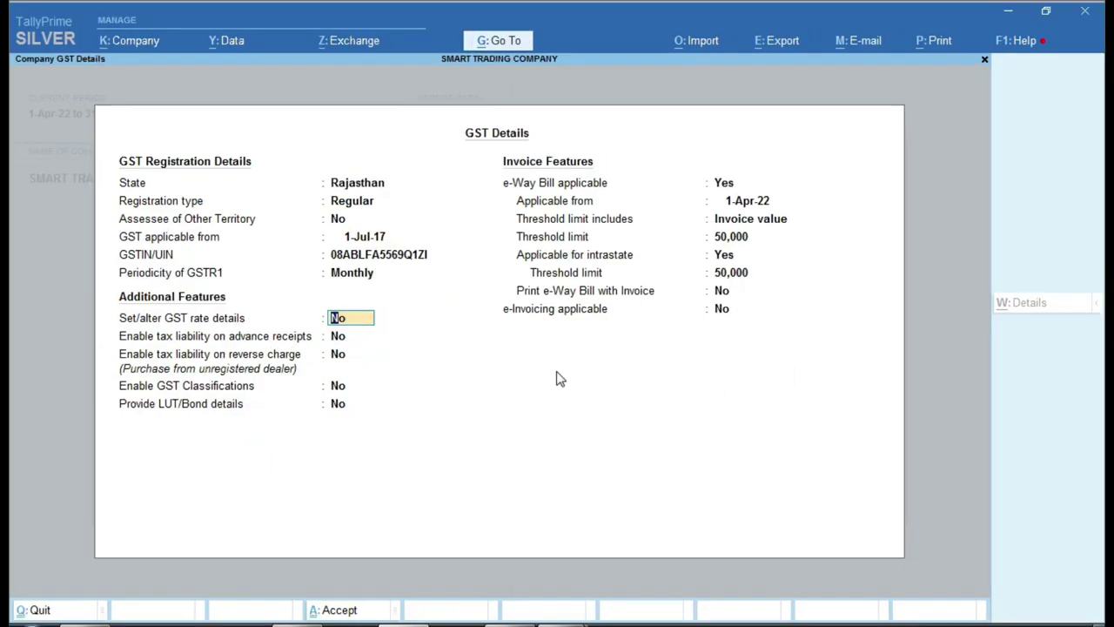
pyautogui.press('Down')
pyautogui.press('Down')
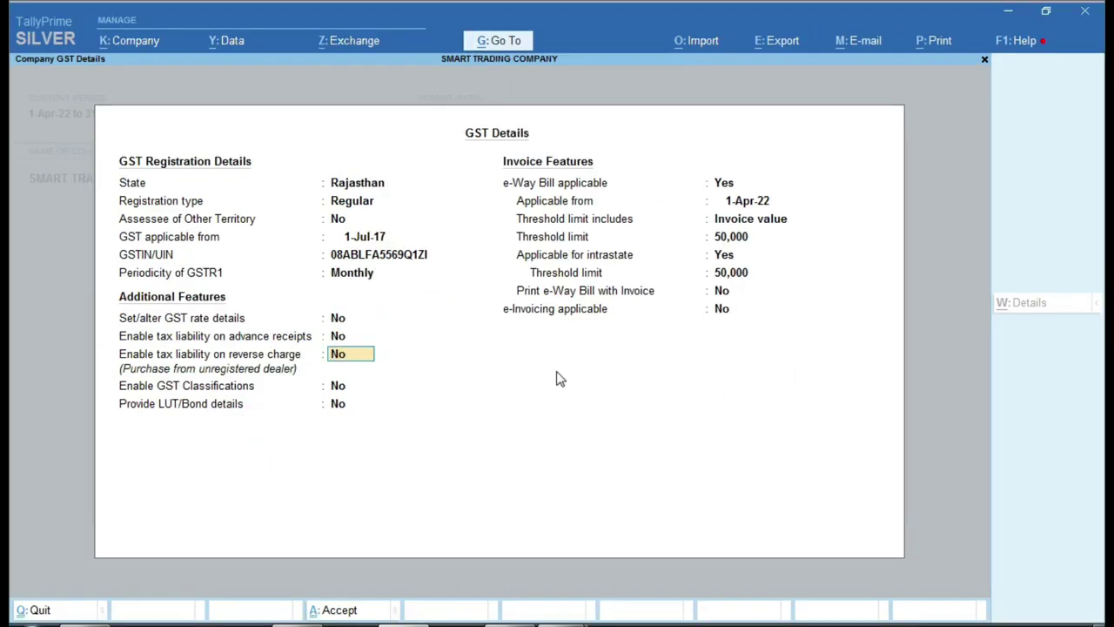
pyautogui.press('y')
pyautogui.press('Return')
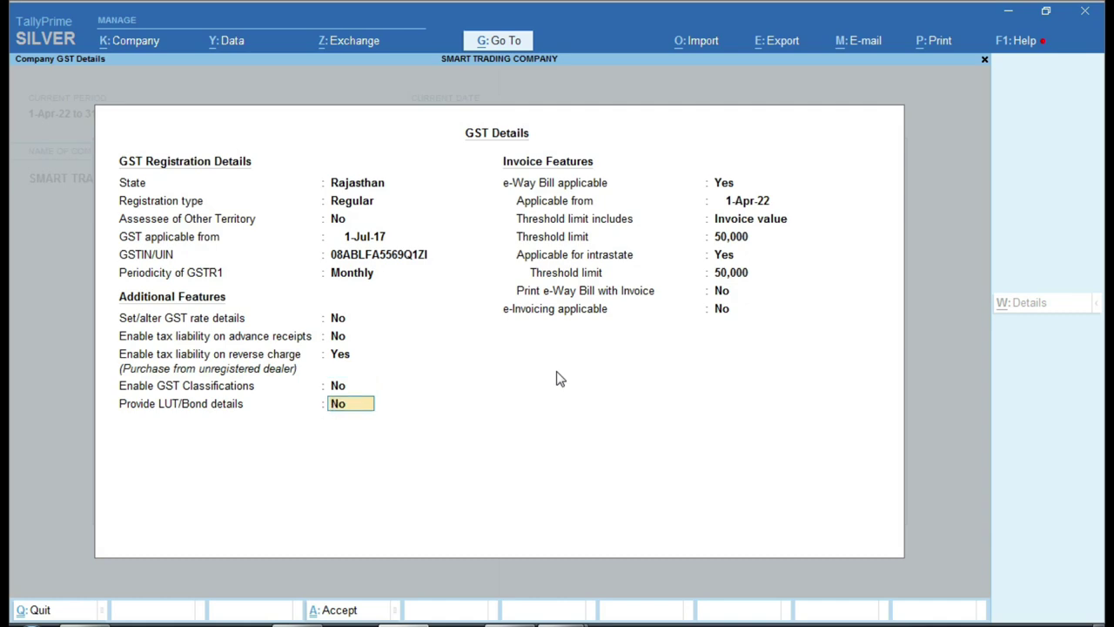
pyautogui.press('Return')
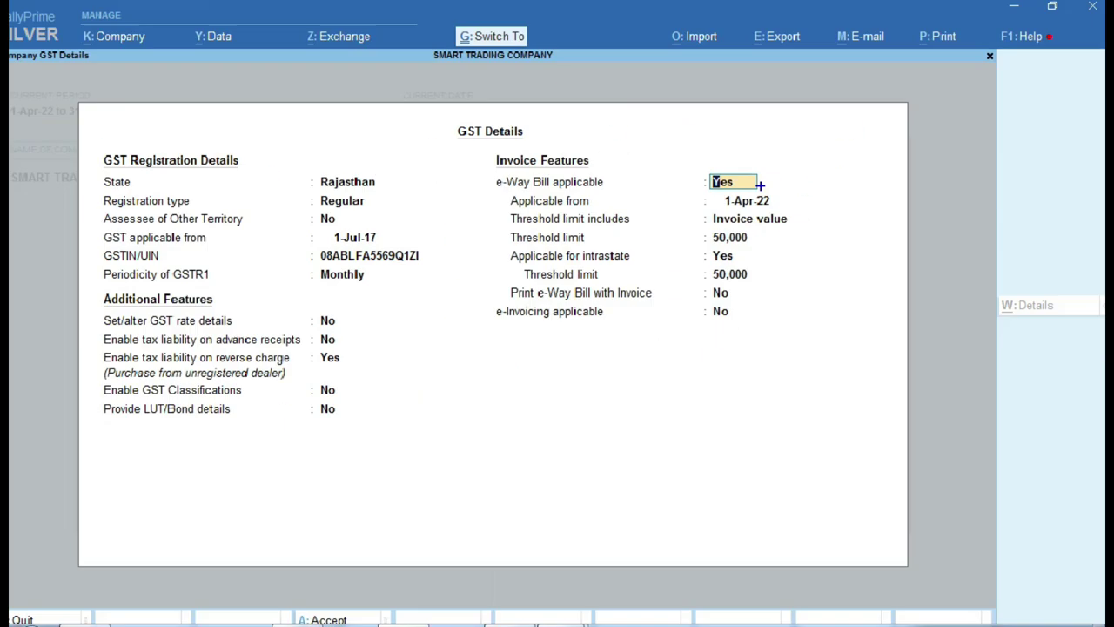
# - Set Print e-Way Bill with Invoice and e-Invoicing applicable to Yes, then accept the GST details
pyautogui.press('Return')
pyautogui.press('Return')
pyautogui.press('Return')
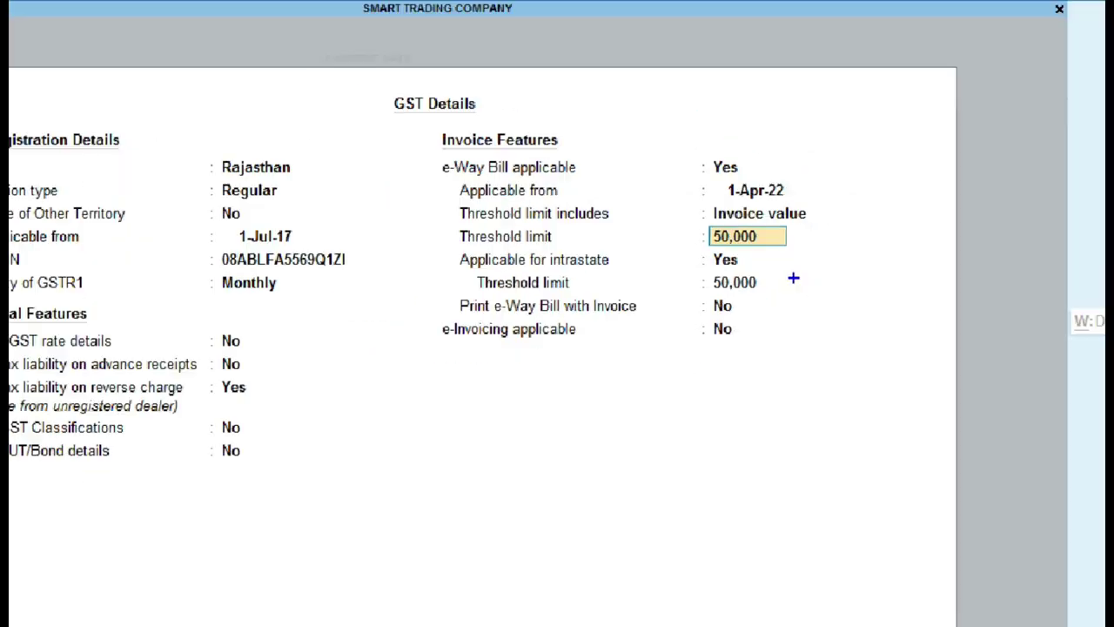
pyautogui.press('Return')
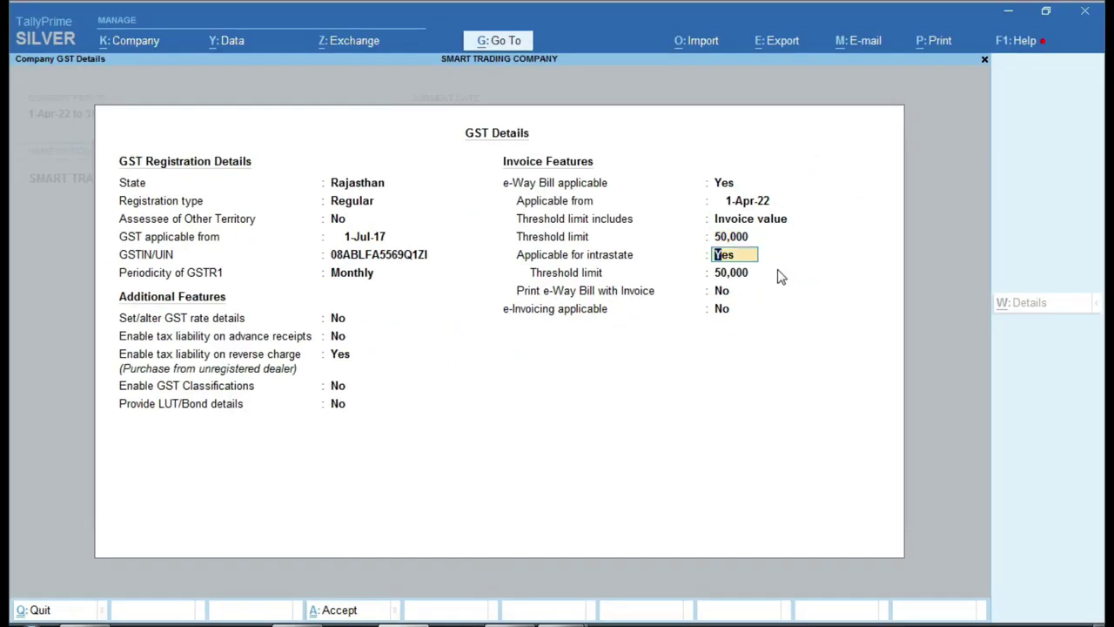
pyautogui.press('Return')
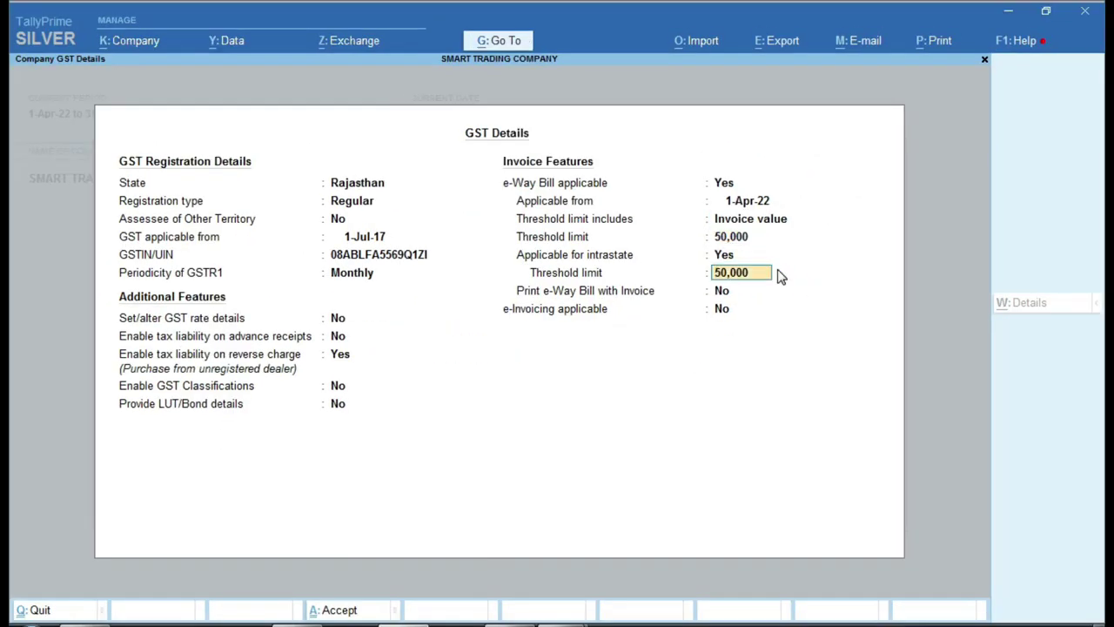
pyautogui.press('Return')
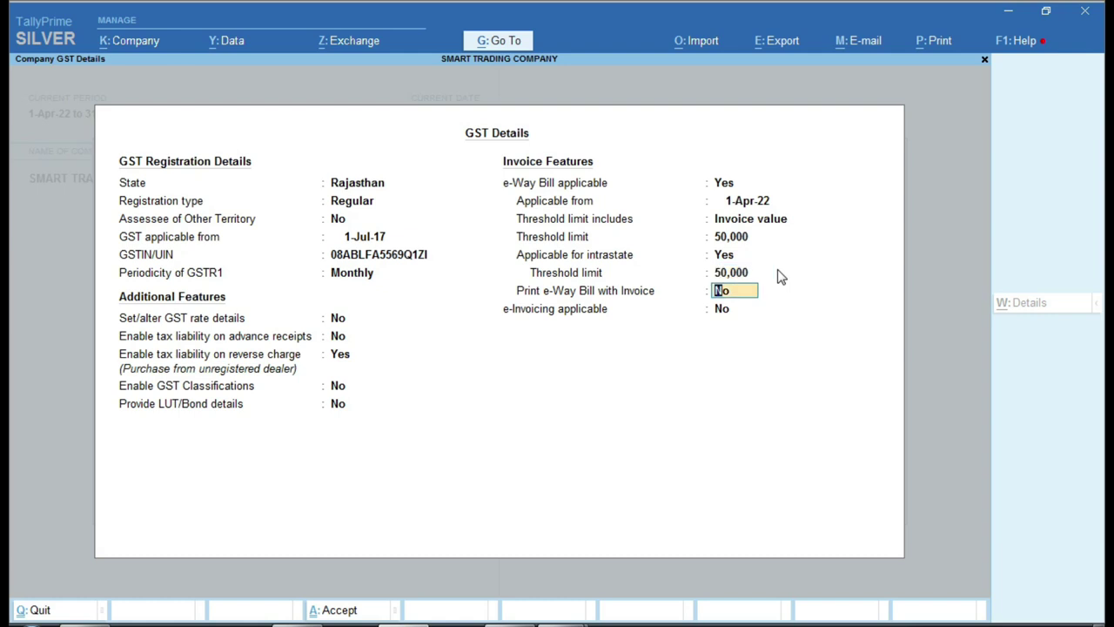
pyautogui.write('y')
pyautogui.press('Return')
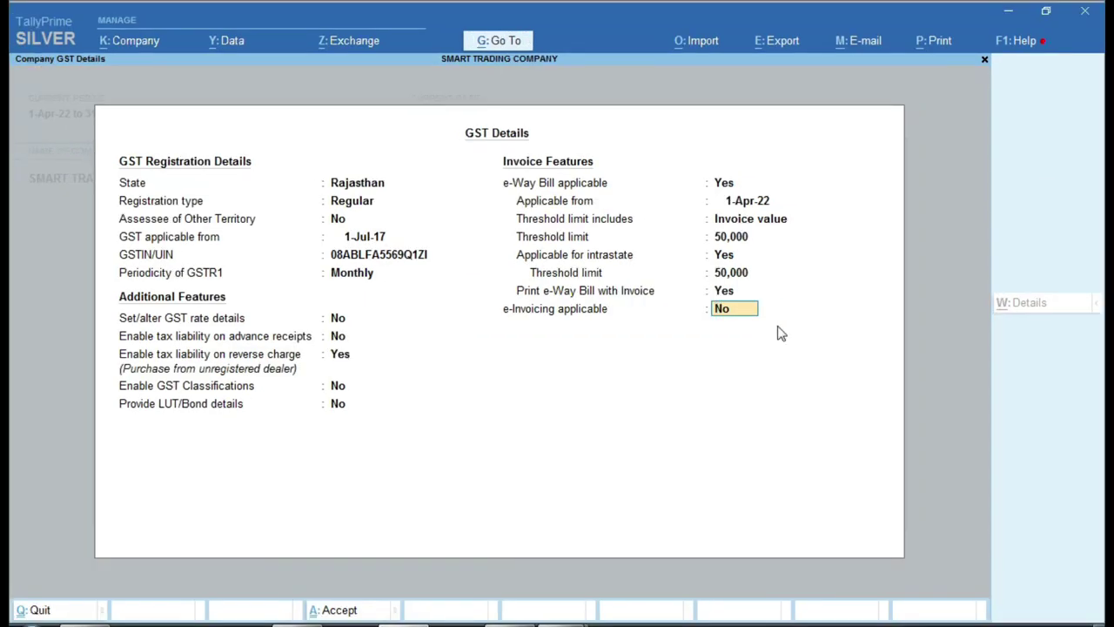
pyautogui.write('y')
pyautogui.press('Return')
pyautogui.press('Return')
pyautogui.press('Return')
pyautogui.press('Return')
pyautogui.press('Return')
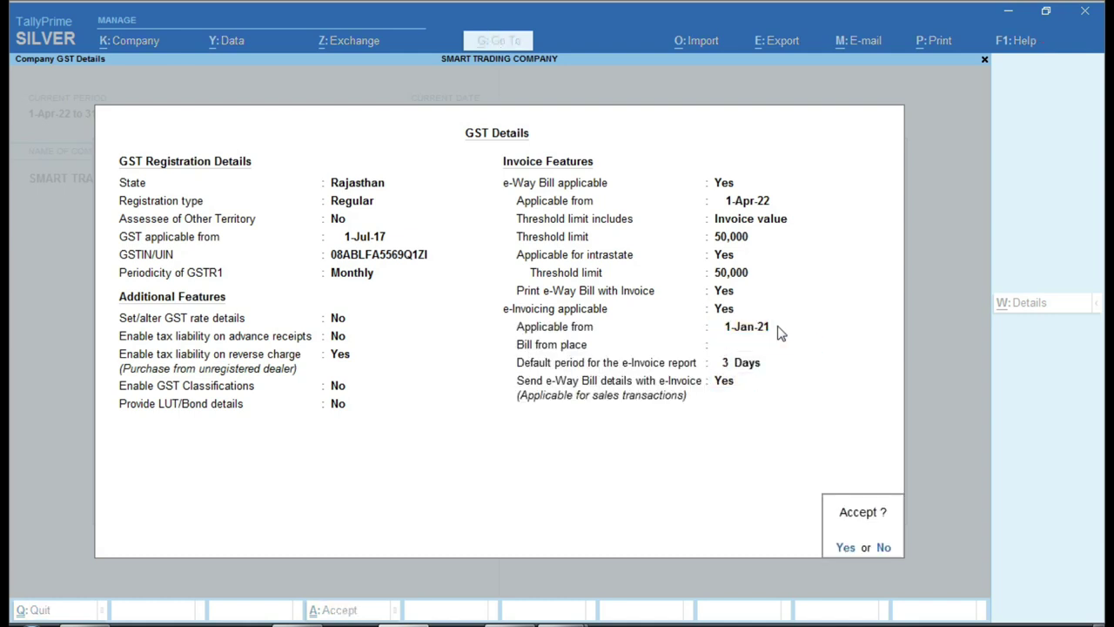
pyautogui.press('Return')
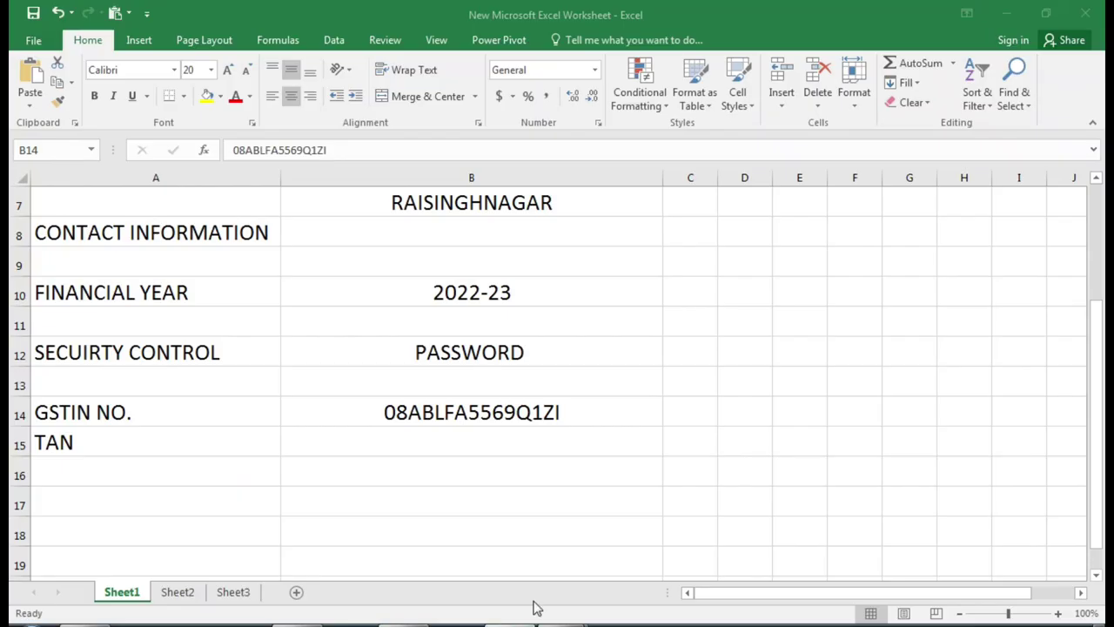
# - Check the TAN in the Excel sheet, then set Enable TDS to Yes in Company Features
pyautogui.click(157, 444)
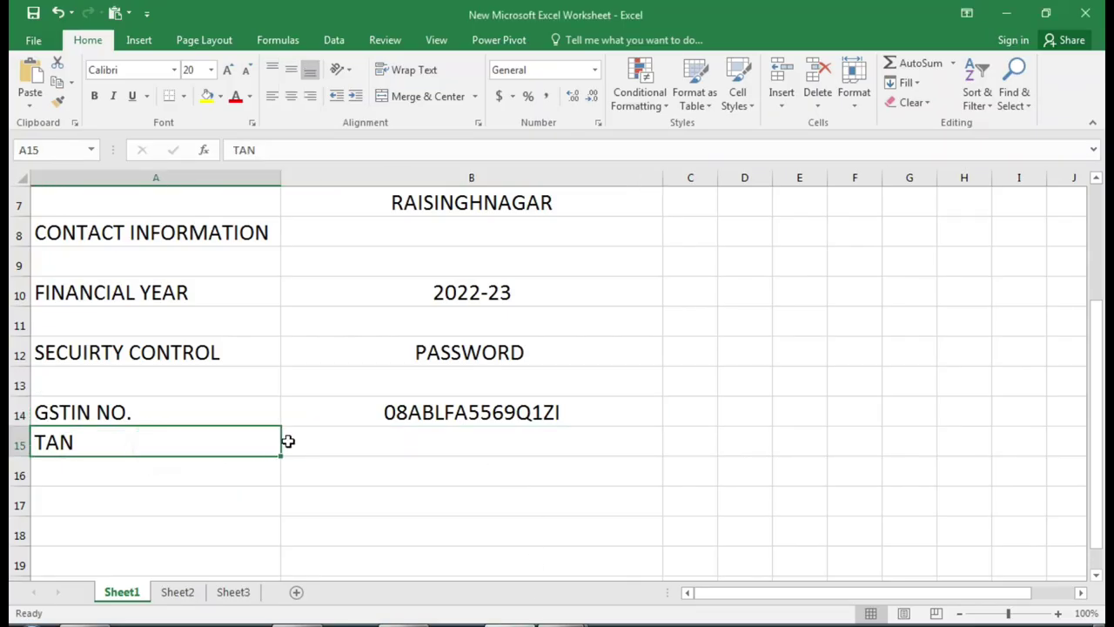
pyautogui.click(393, 437)
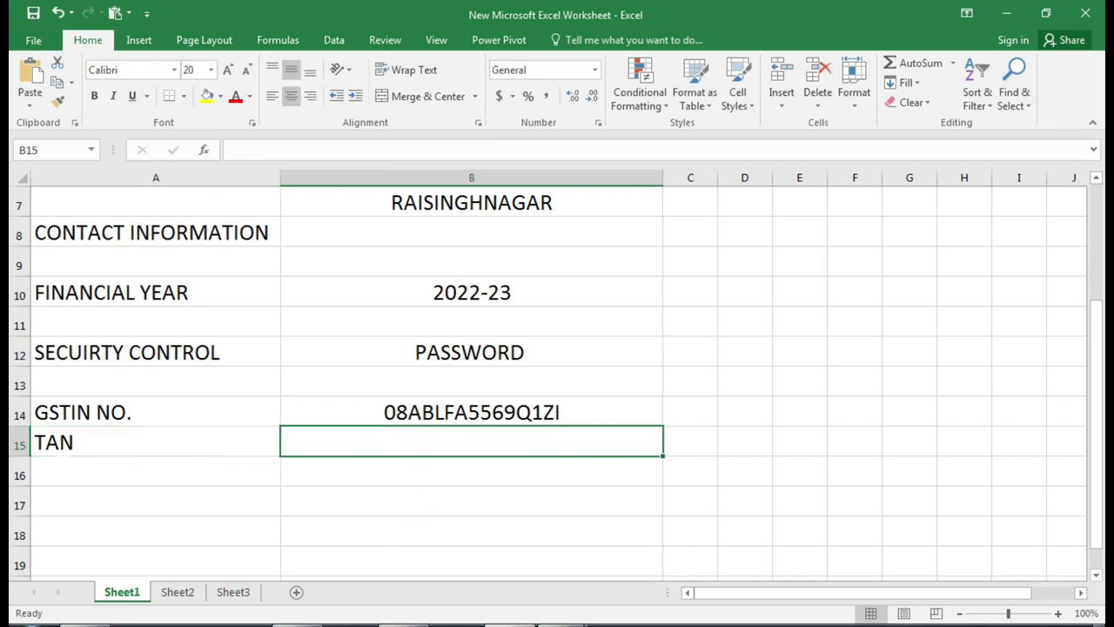
pyautogui.hotkey('alt', 'Tab')
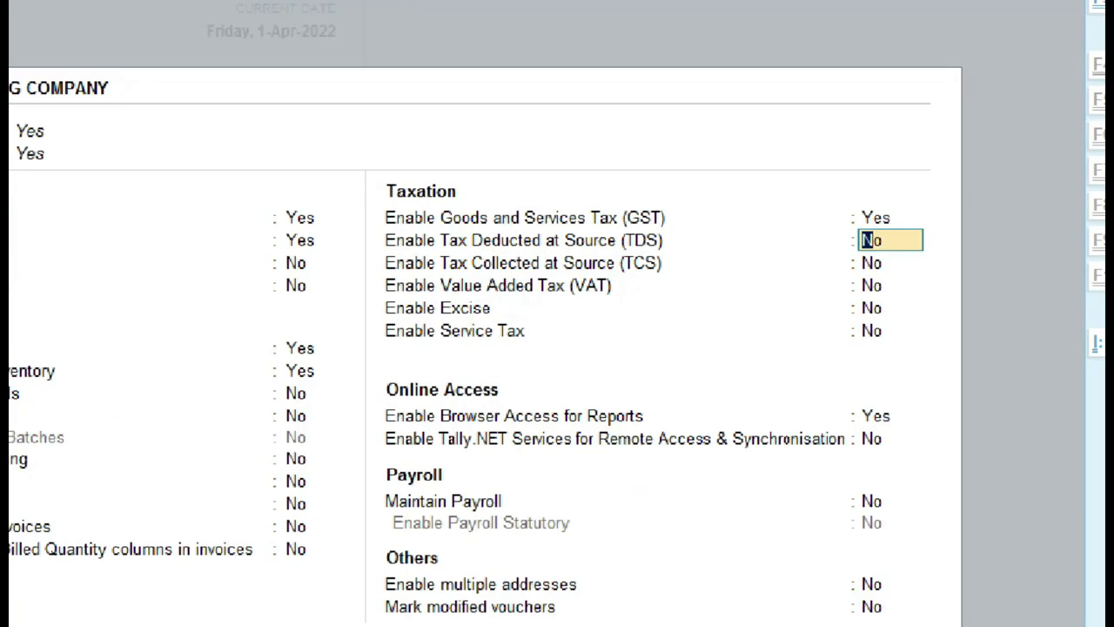
pyautogui.click(788, 289)
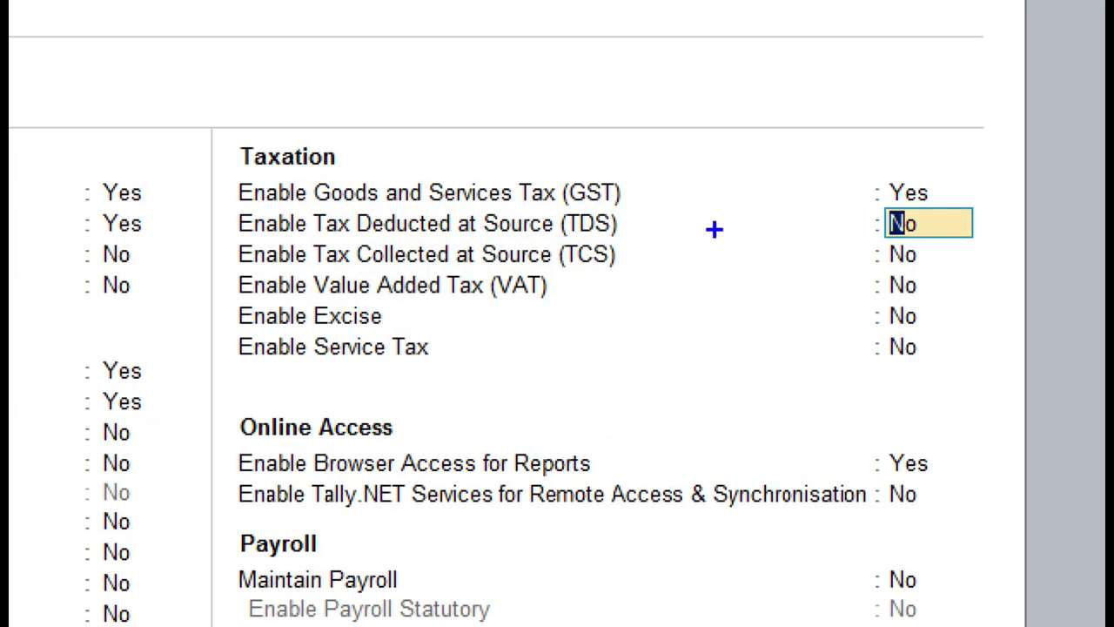
pyautogui.moveTo(555, 207)
pyautogui.mouseDown()
pyautogui.moveTo(671, 246)
pyautogui.moveTo(988, 276)
pyautogui.mouseUp()
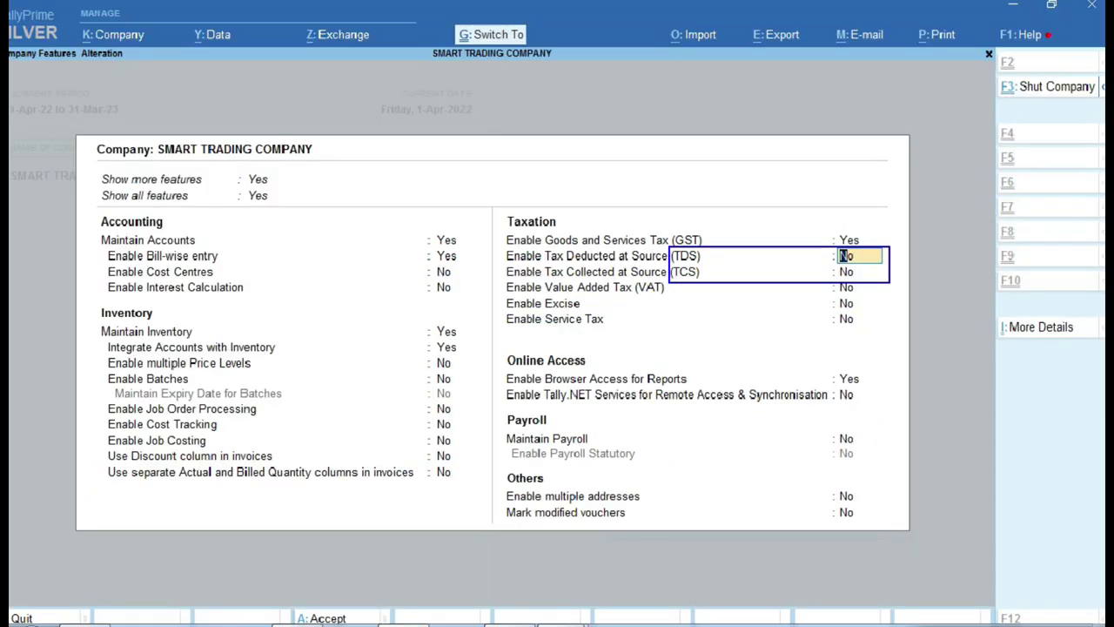
pyautogui.press('y')
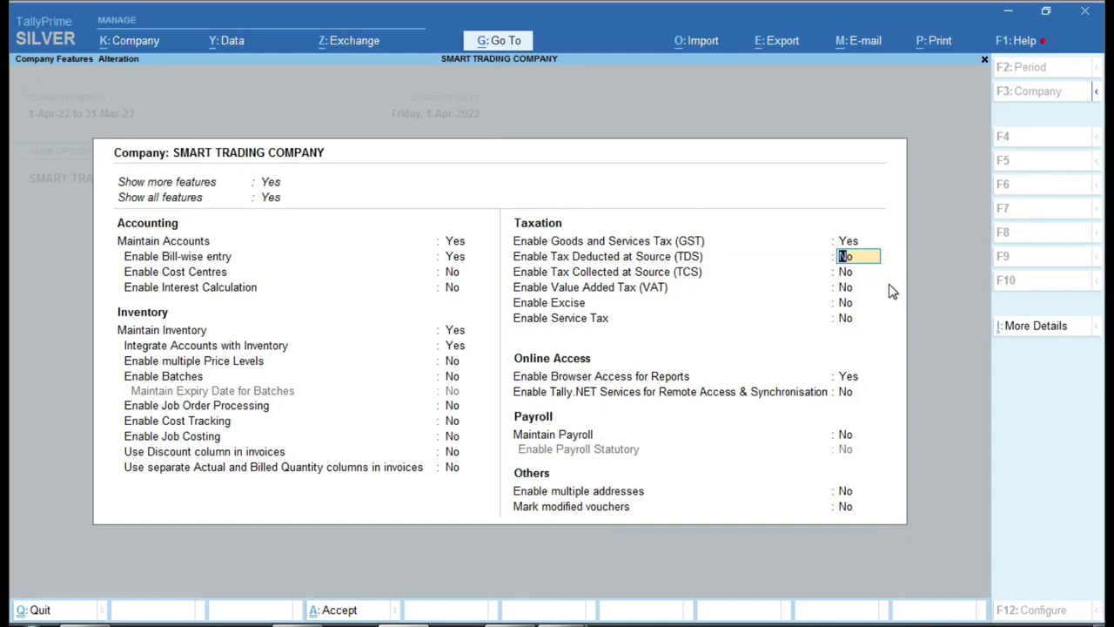
pyautogui.press('Return')
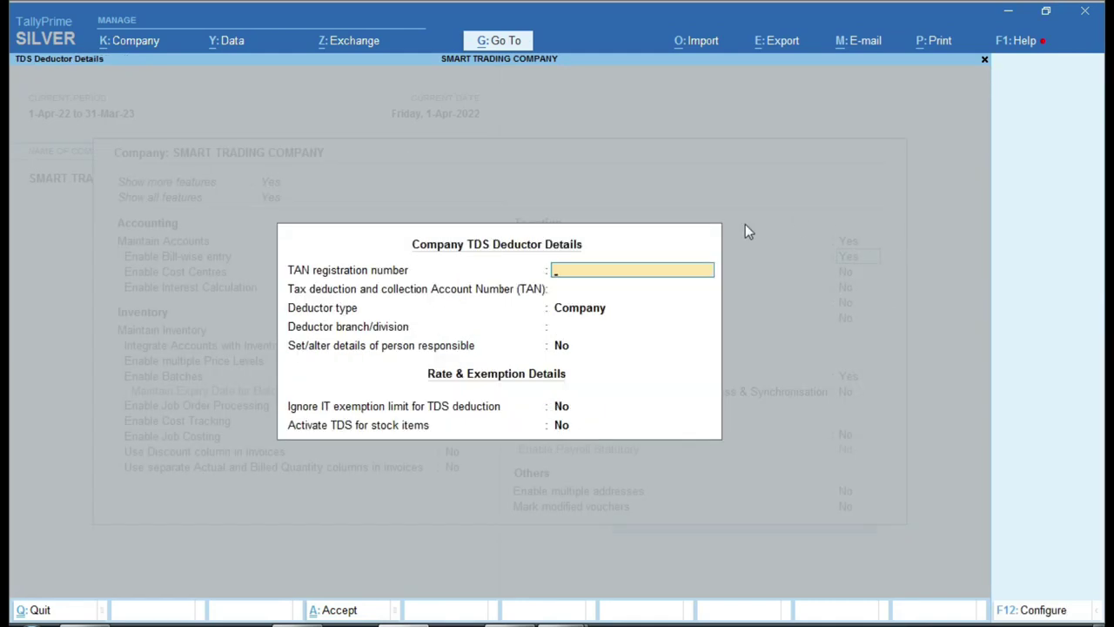
# - Enter the TAN registration number, deductor type Individual/HUF and branch Rsnr
pyautogui.press('ctrl')
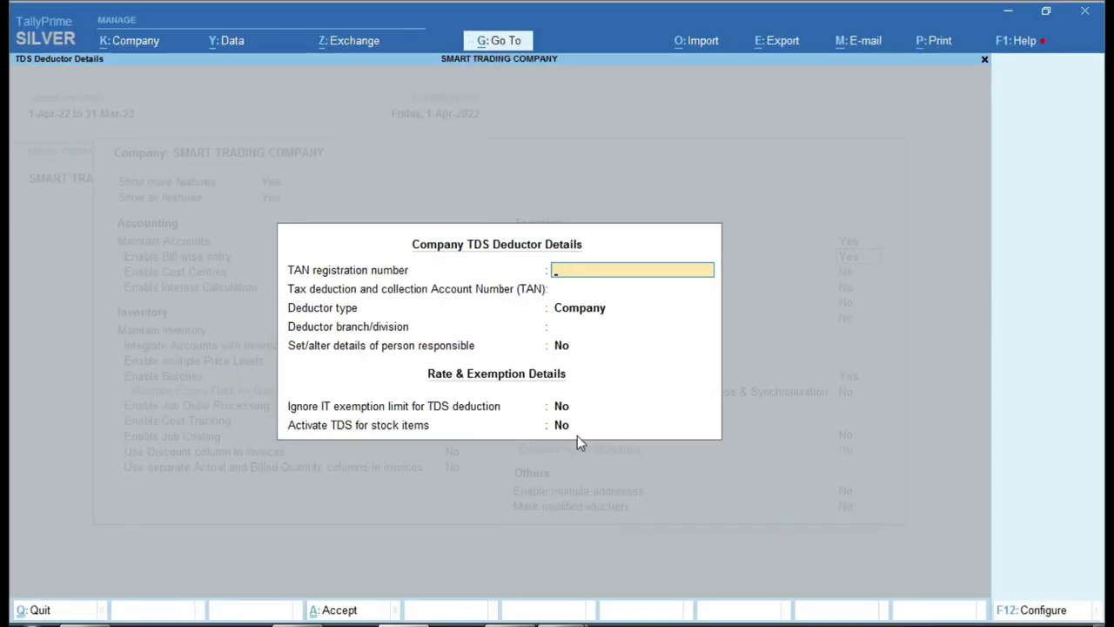
pyautogui.press('Return')
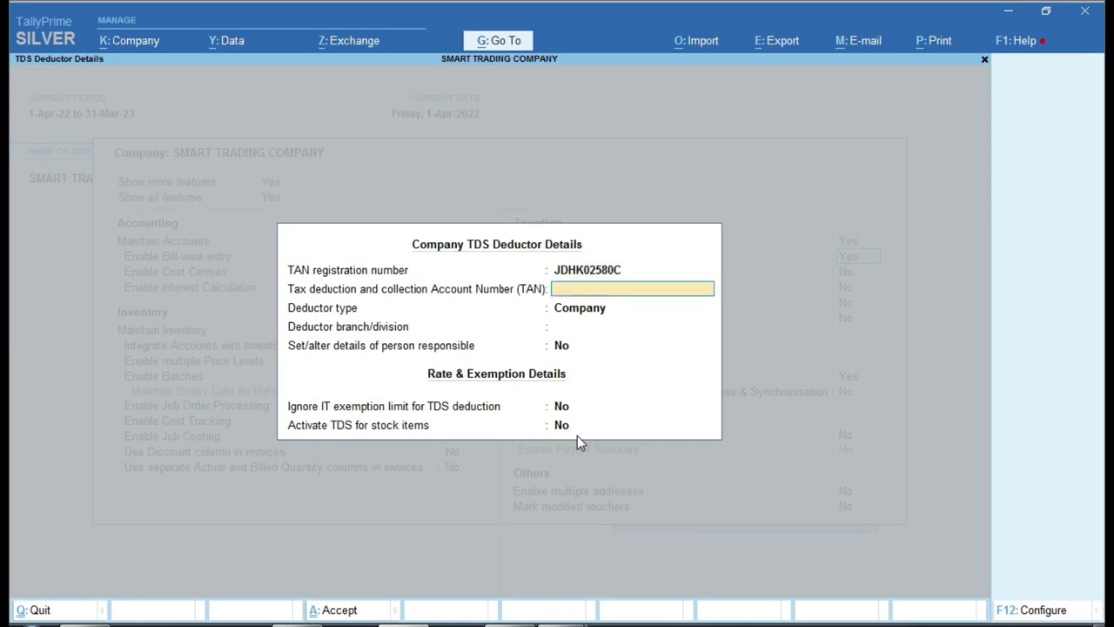
pyautogui.press('Return')
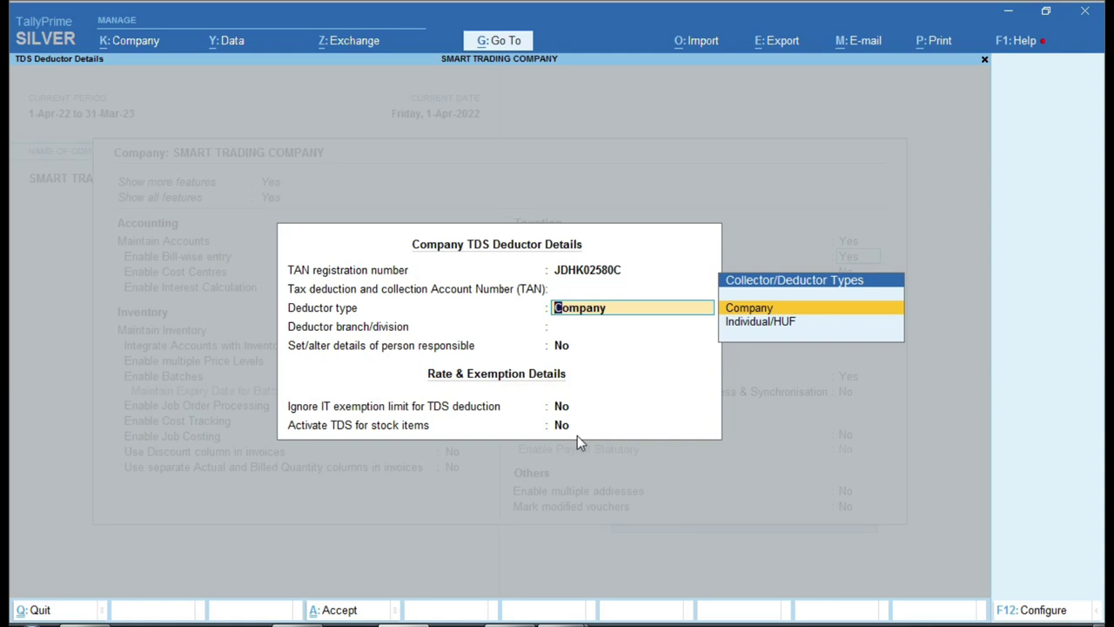
pyautogui.press('Down')
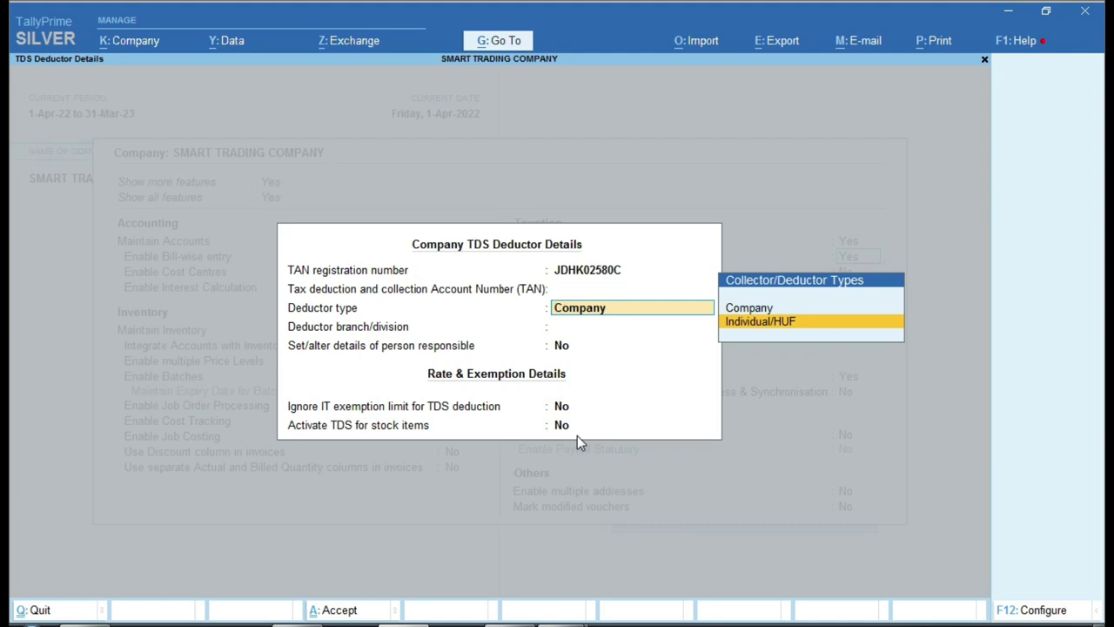
pyautogui.press('Return')
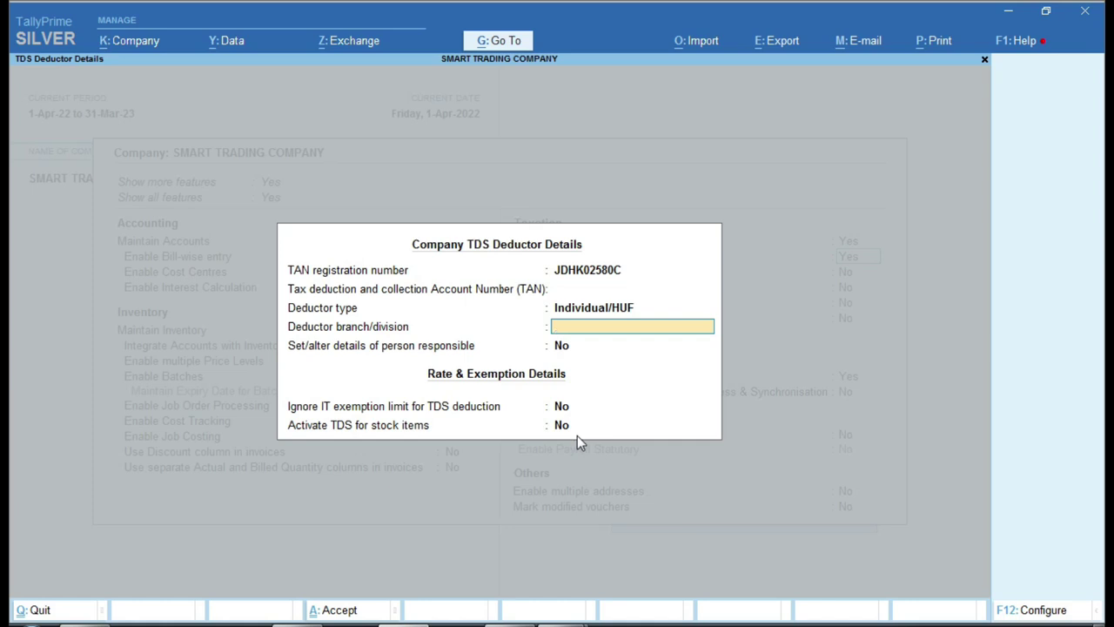
pyautogui.write('Rsnr')
pyautogui.press('Return')
pyautogui.press('Return')
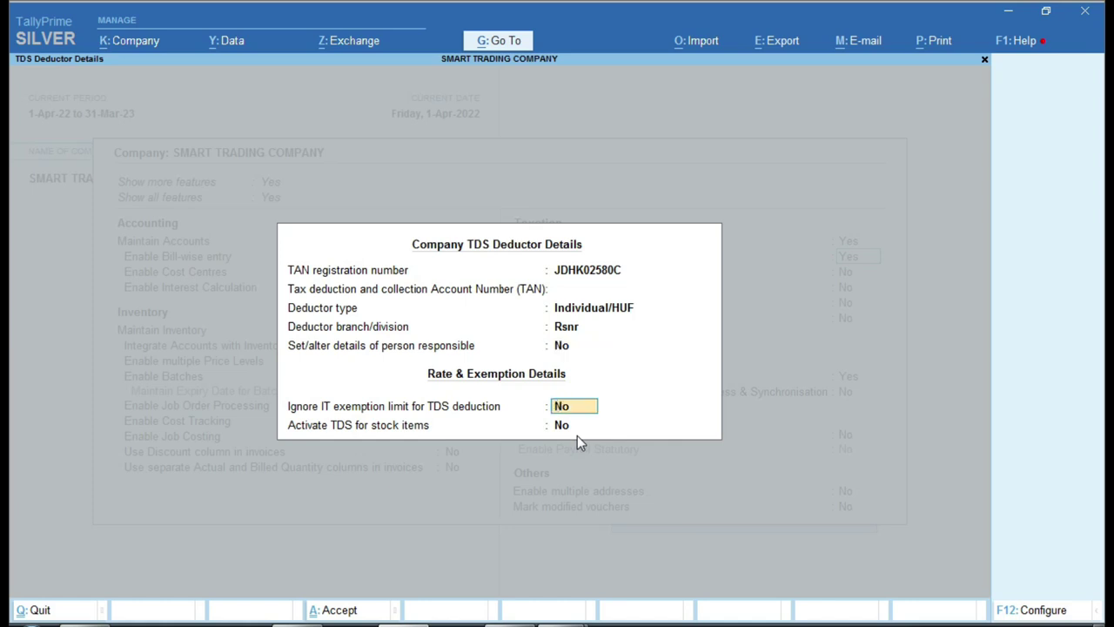
# - Finish the TDS deductor details and save the company features
pyautogui.press('Return')
pyautogui.press('Return')
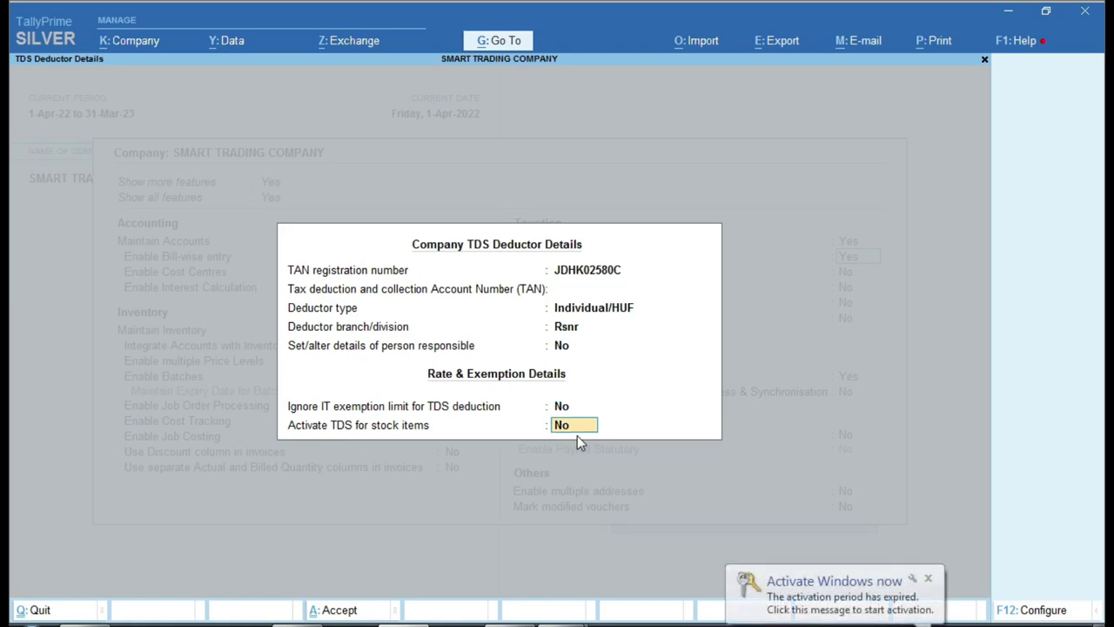
pyautogui.press('Return')
pyautogui.press('Return')
pyautogui.press('Return')
pyautogui.press('Return')
pyautogui.press('Return')
pyautogui.press('Return')
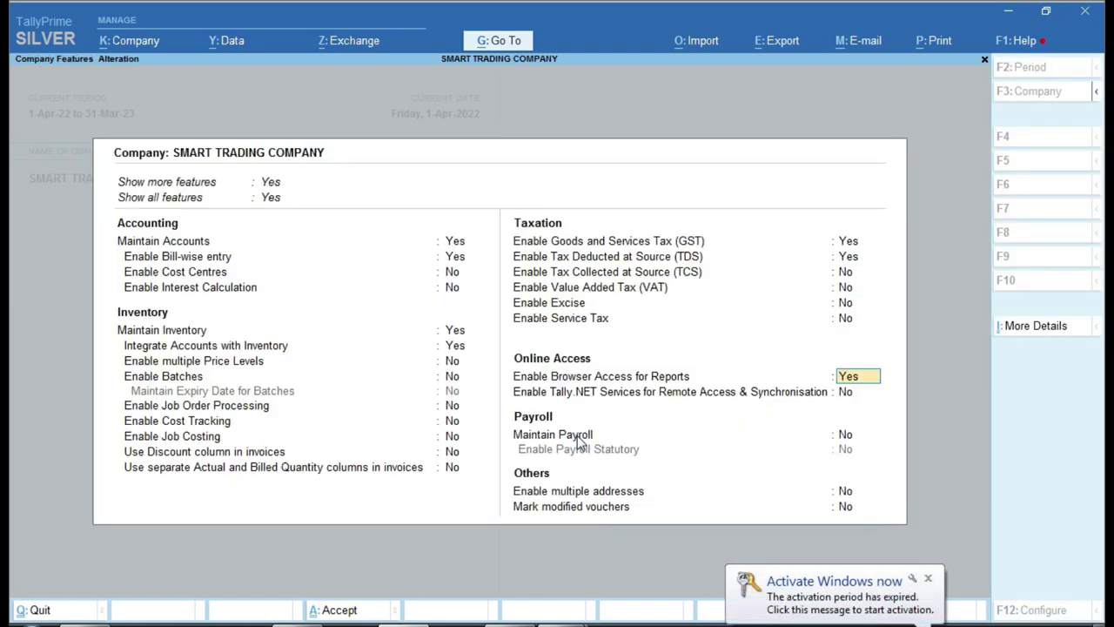
pyautogui.press('Return')
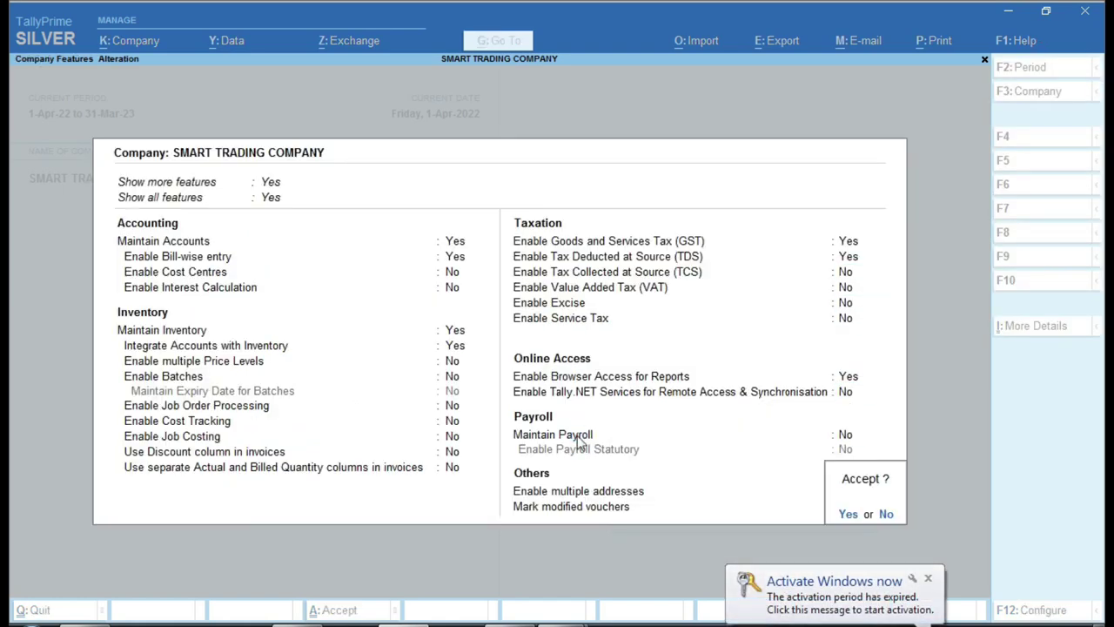
pyautogui.press('Return')
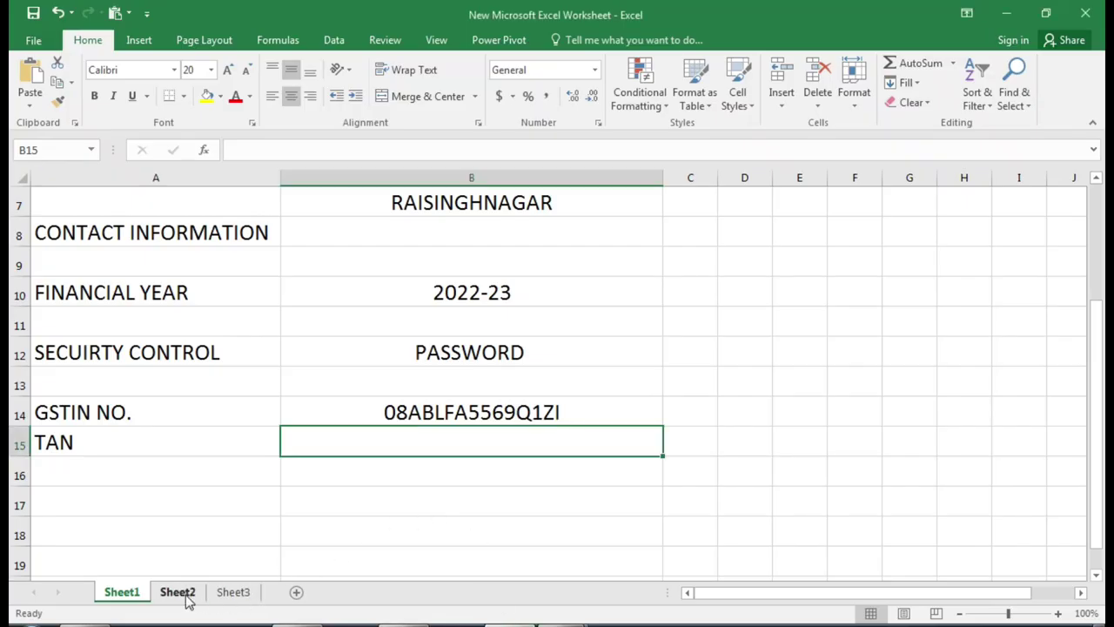
# - Show Sheet2's ledger table at cell A3, then bring up the PURCHASE.pdf invoice
pyautogui.click(187, 597)
pyautogui.click(162, 254)
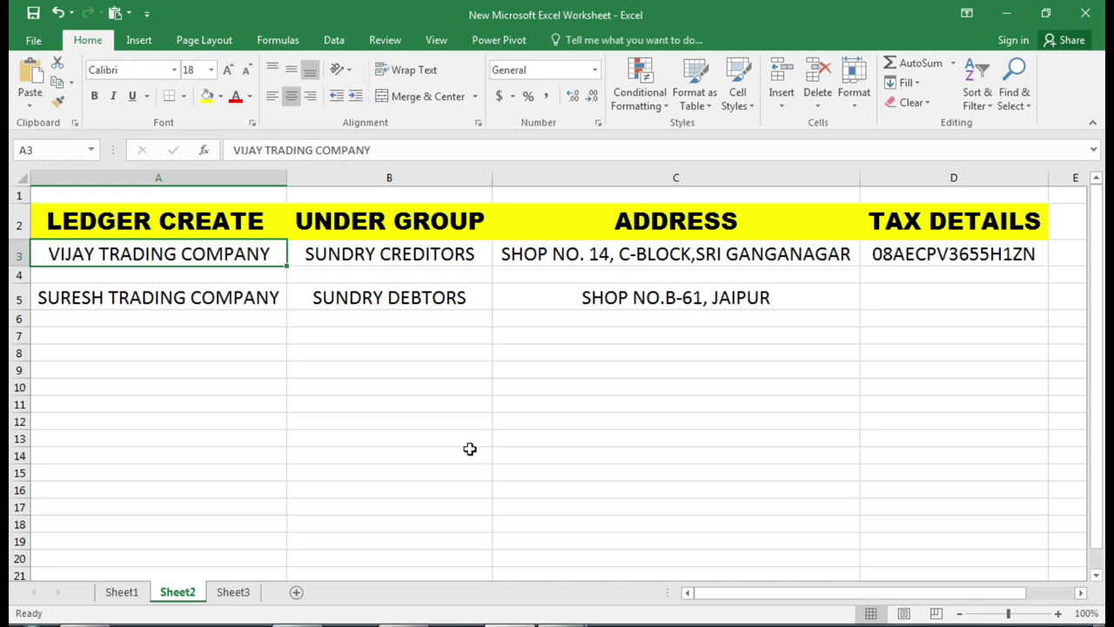
pyautogui.moveTo(563, 624)
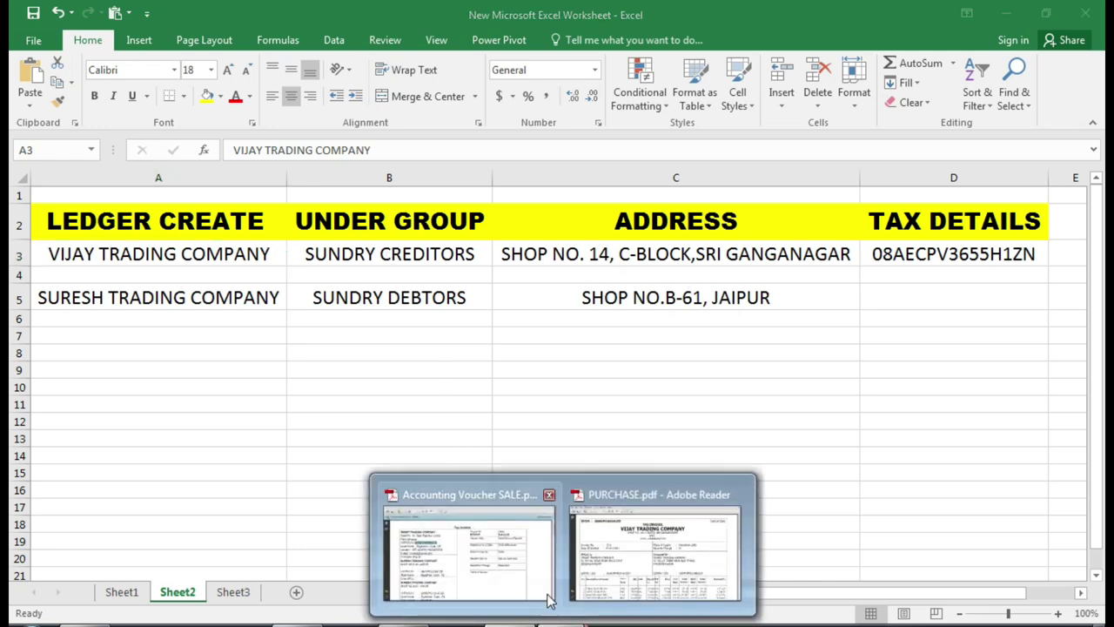
pyautogui.click(655, 548)
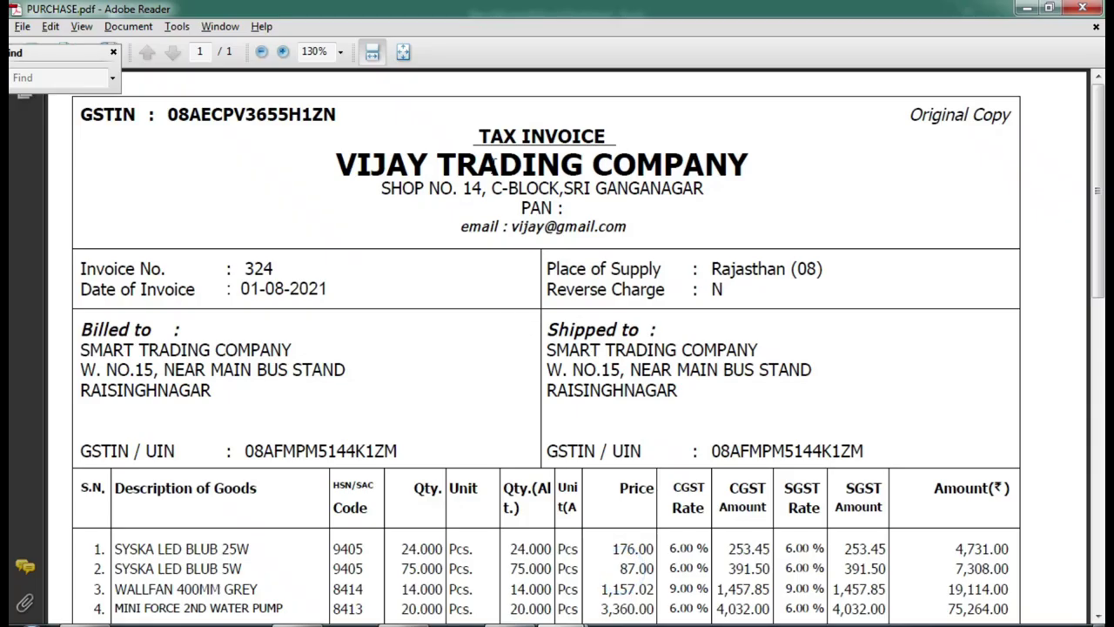
# - Select VIJAY TRADING COMPANY on PURCHASE.pdf and return to TallyPrime's Gateway of Tally
pyautogui.moveTo(334, 162); pyautogui.dragTo(748, 166)
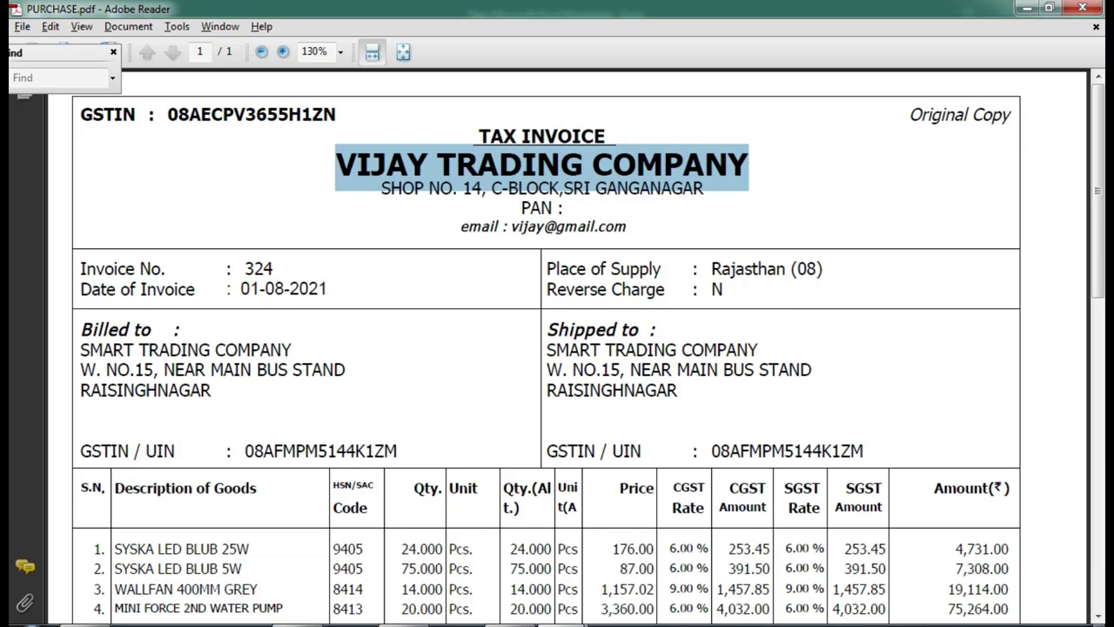
pyautogui.hotkey('alt', 'Tab')
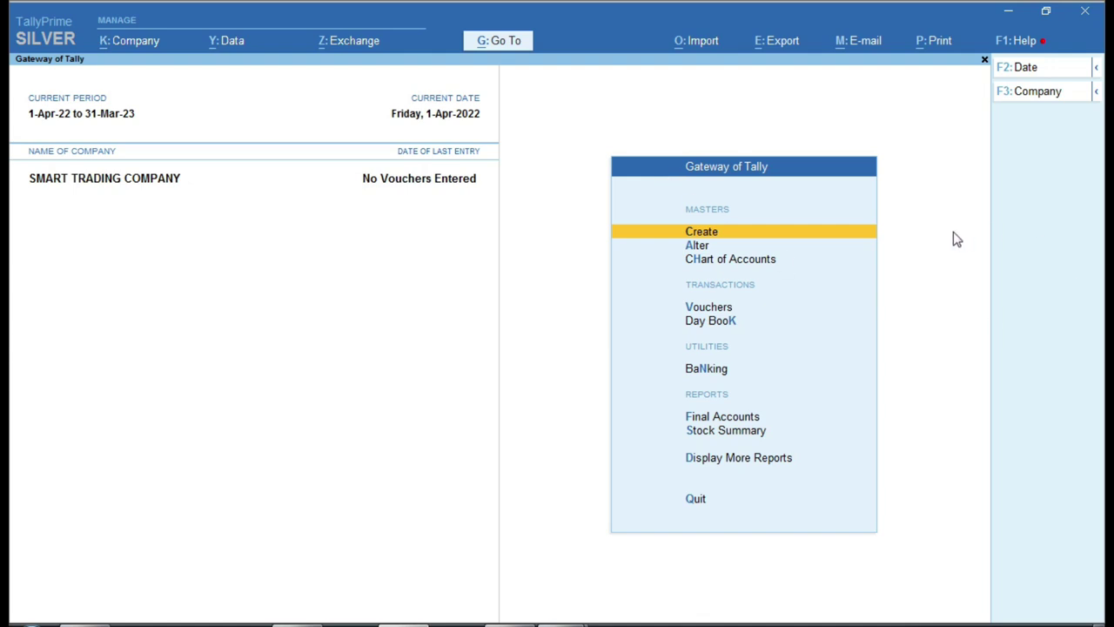
# - Create a new ledger named Vijay Trading Company
pyautogui.press('Return')
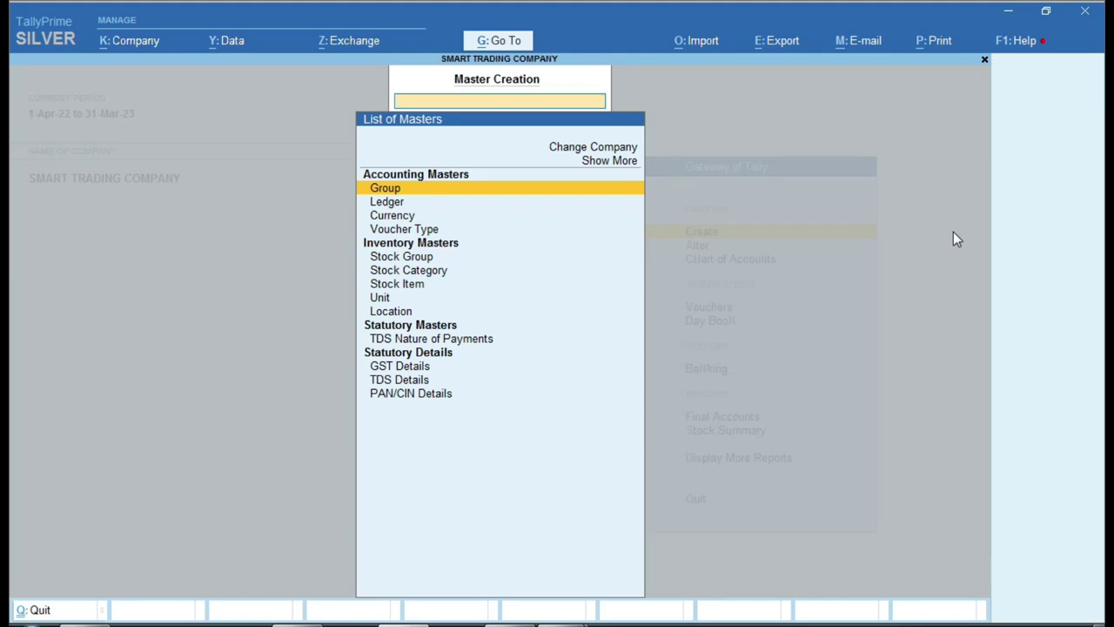
pyautogui.press('Down')
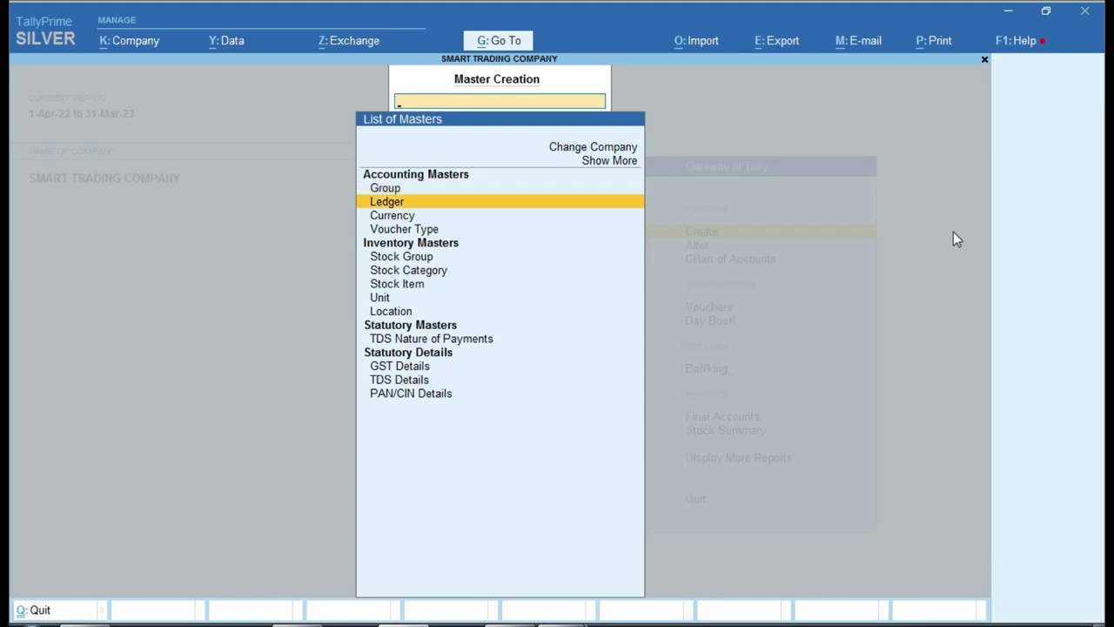
pyautogui.press('Return')
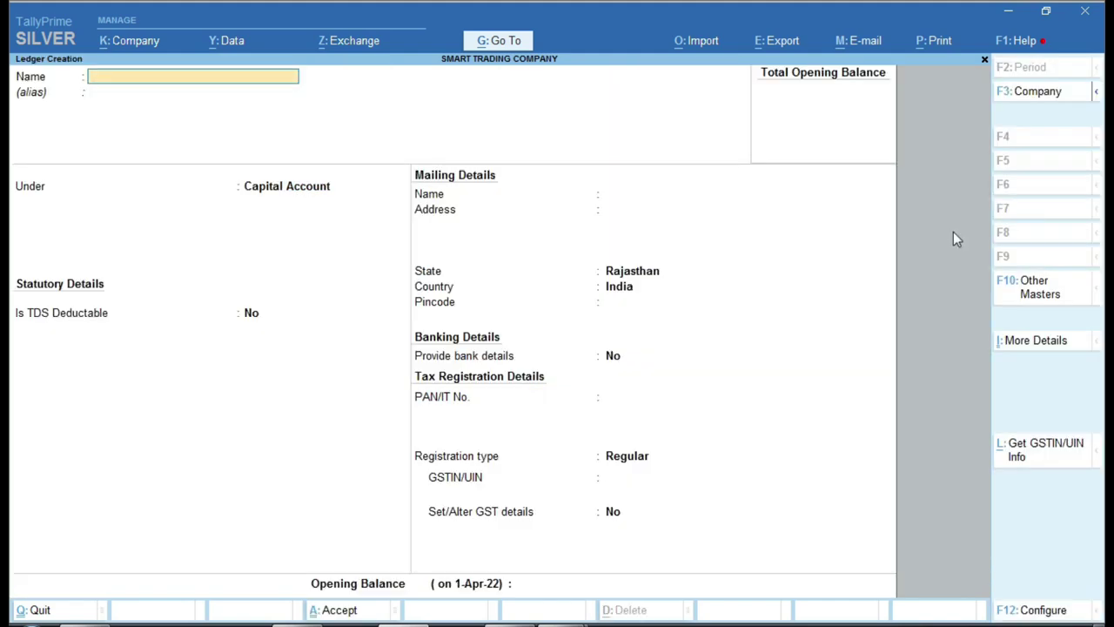
pyautogui.write('Vijay Trading company')
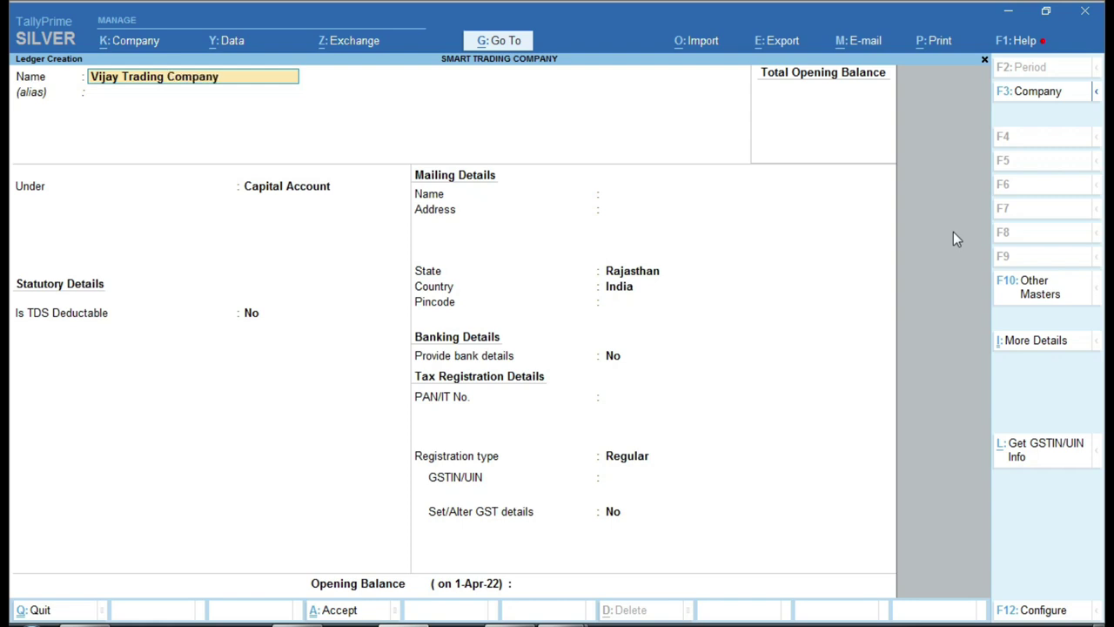
pyautogui.press('Return')
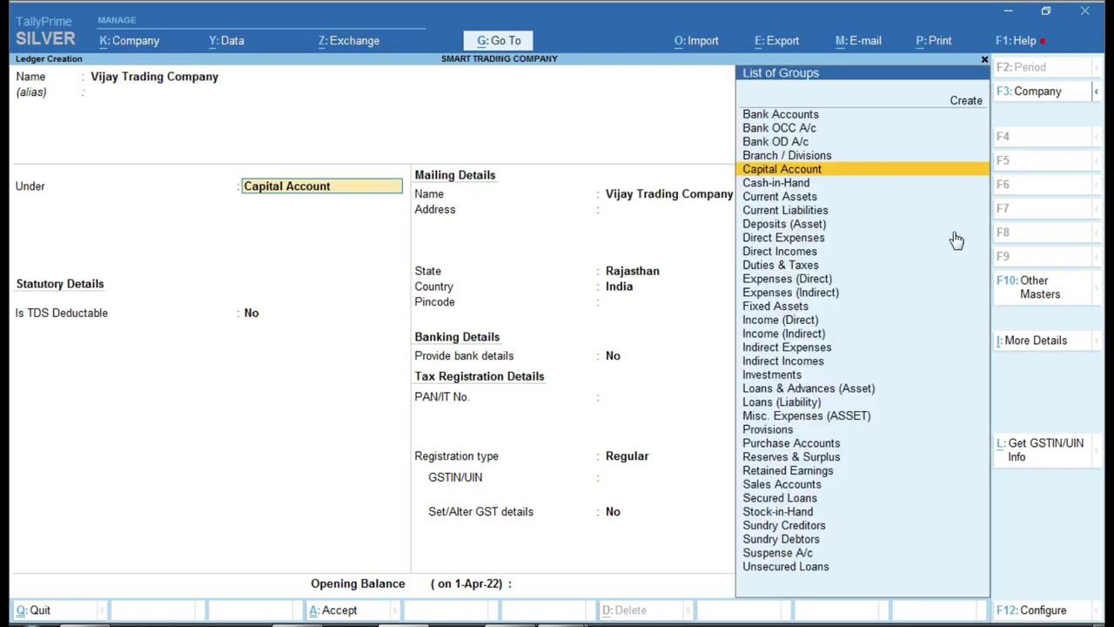
# - Check the group in Excel and put the ledger under Sundry Creditors
pyautogui.hotkey('alt', 'Tab')
pyautogui.click(361, 256)
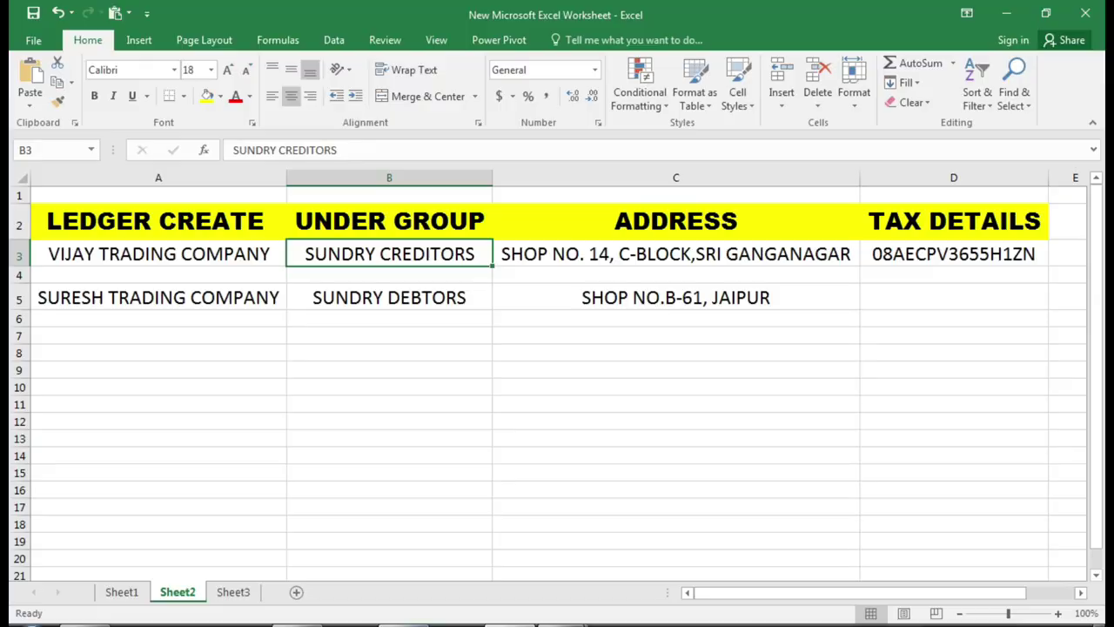
pyautogui.hotkey('alt', 'Tab')
pyautogui.write('Sund')
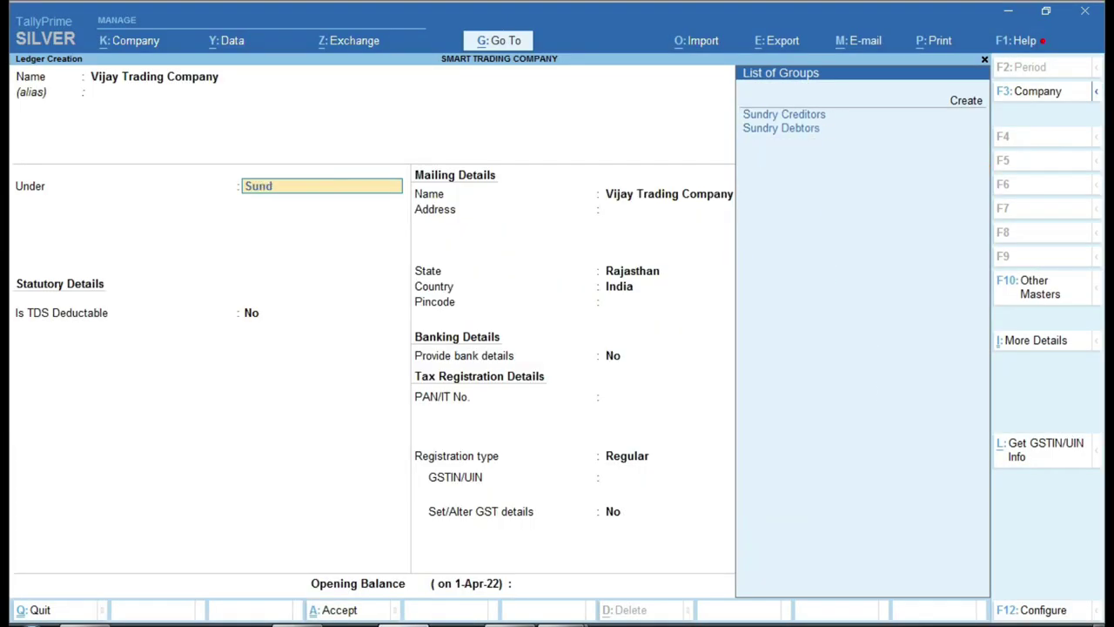
pyautogui.press('Return')
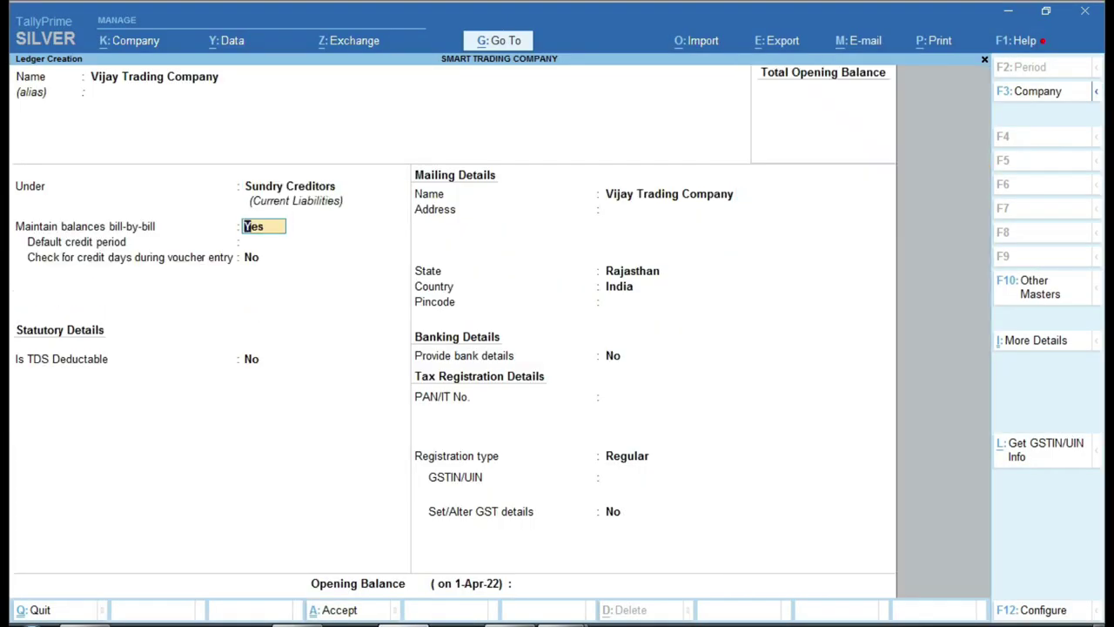
pyautogui.press('Return')
pyautogui.press('Return')
pyautogui.press('Return')
pyautogui.press('Return')
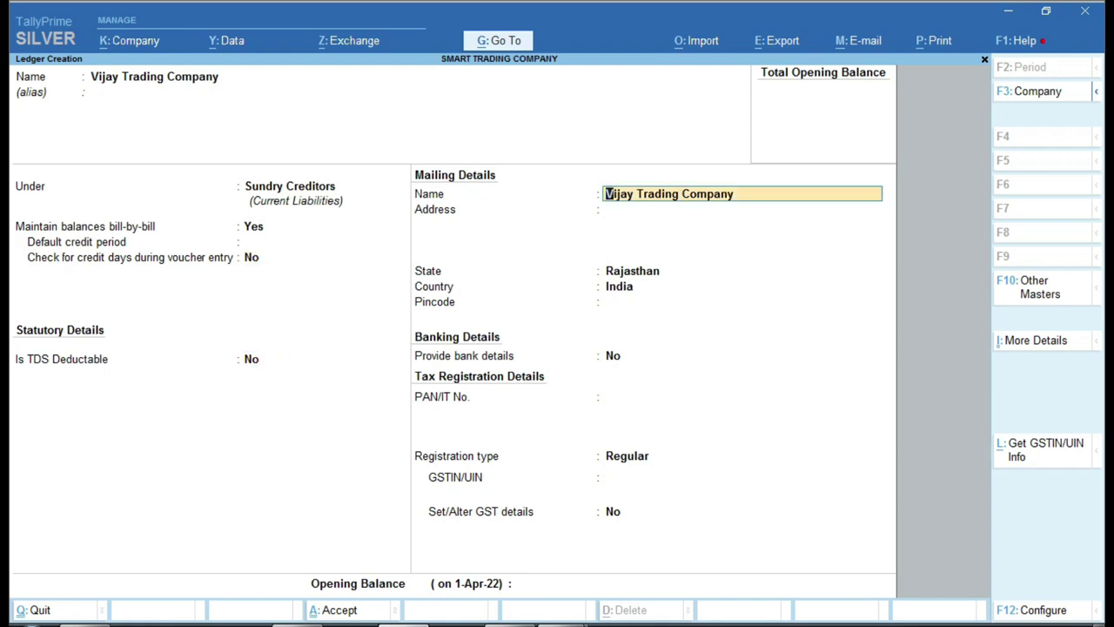
pyautogui.press('Return')
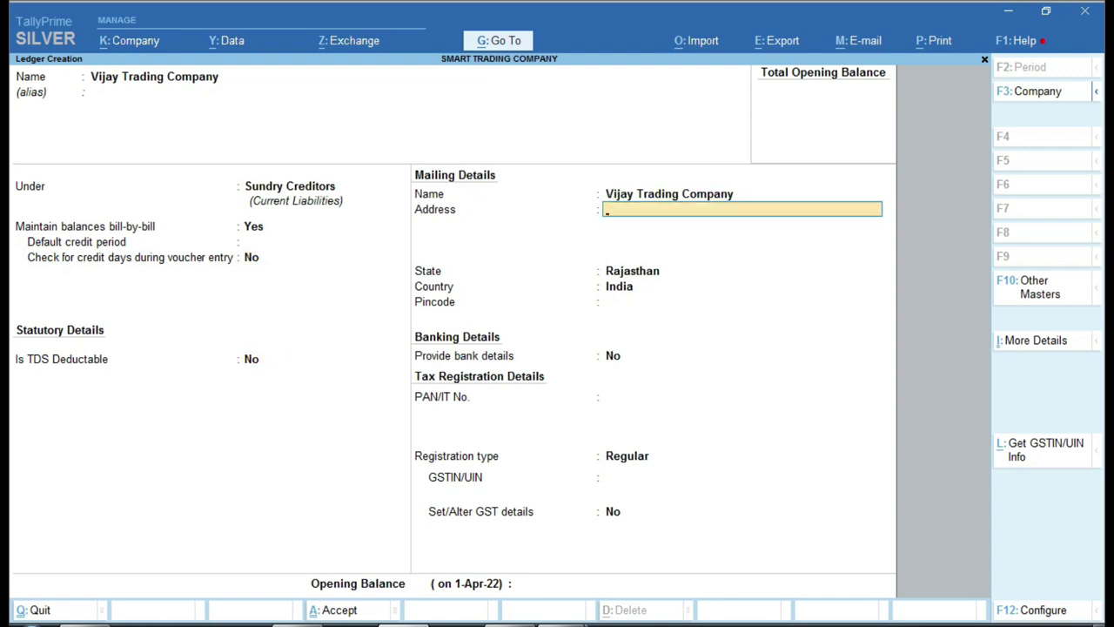
# - Copy the supplier address from Excel cell C3 and paste it into the ledger
pyautogui.moveTo(562, 614)
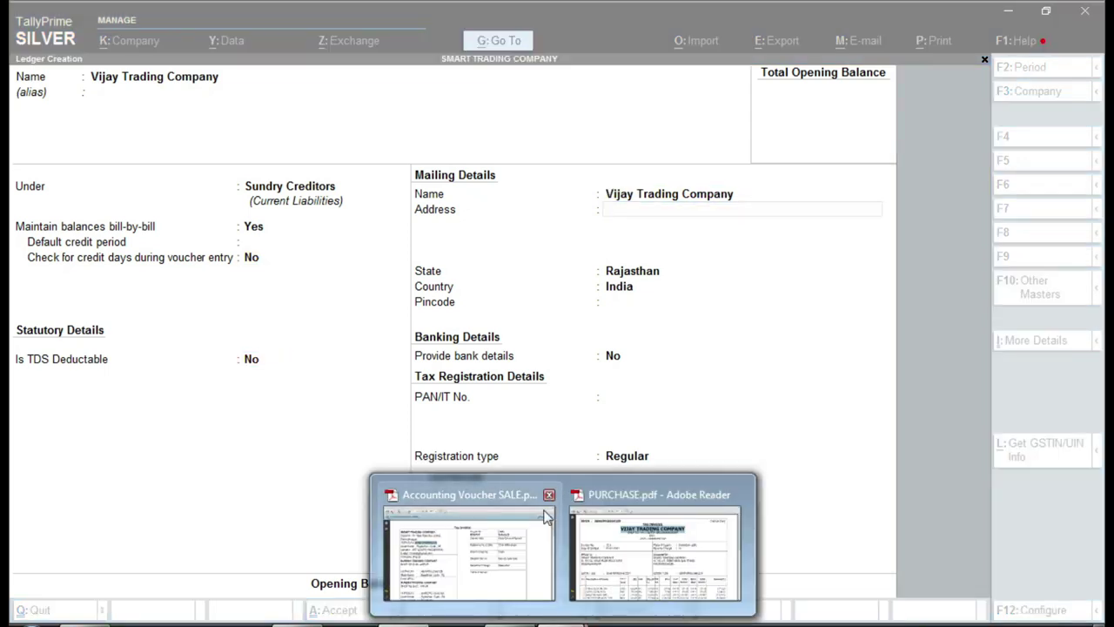
pyautogui.click(649, 557)
pyautogui.click(533, 226)
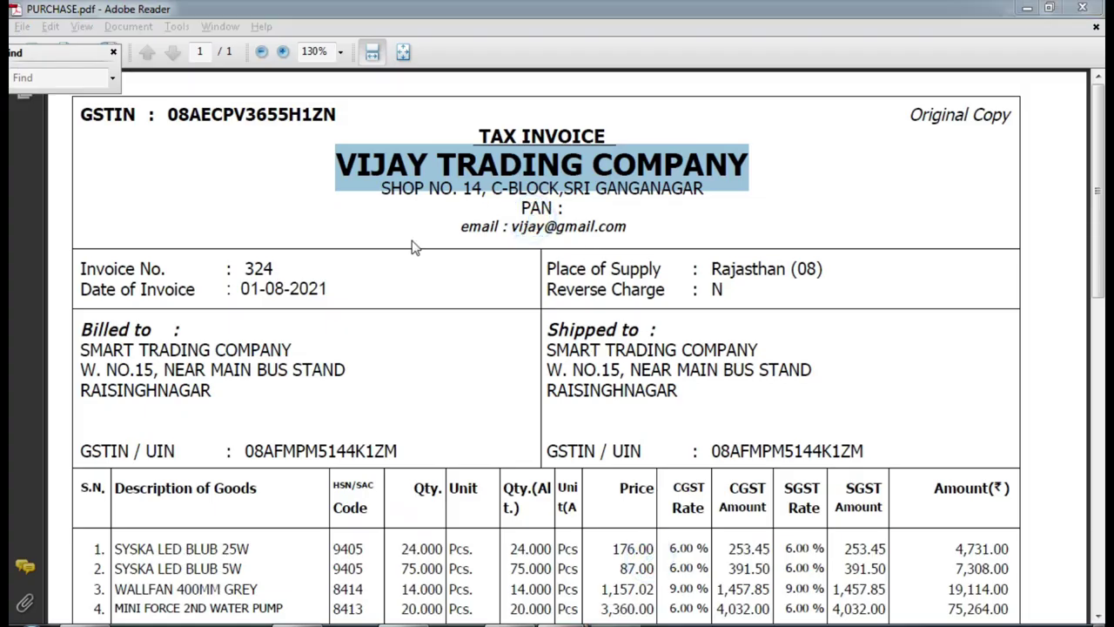
pyautogui.click(828, 111)
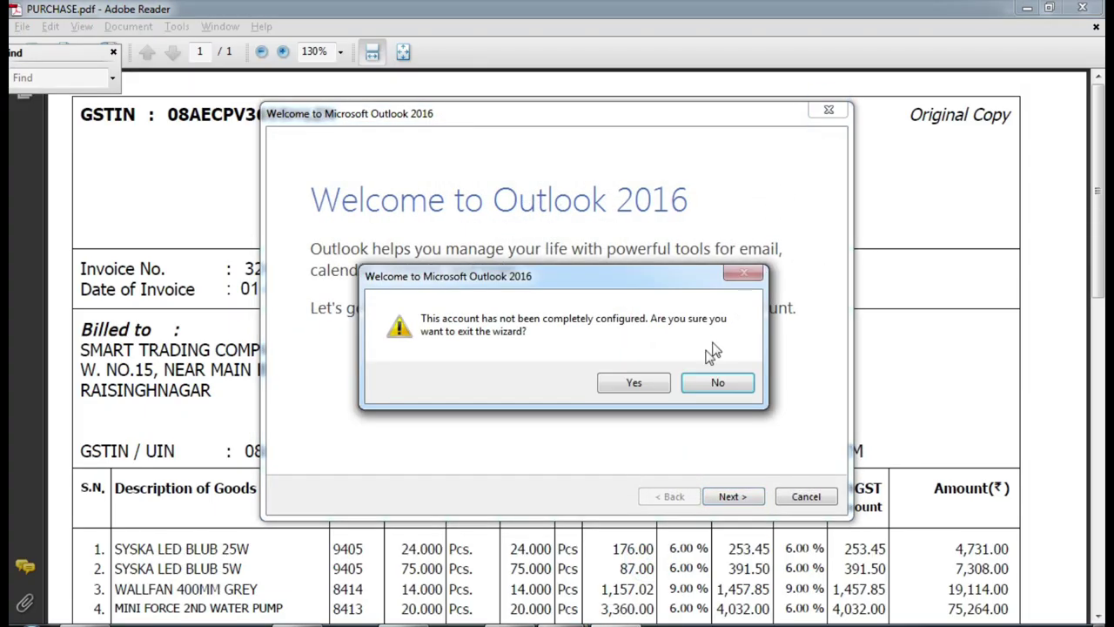
pyautogui.click(623, 383)
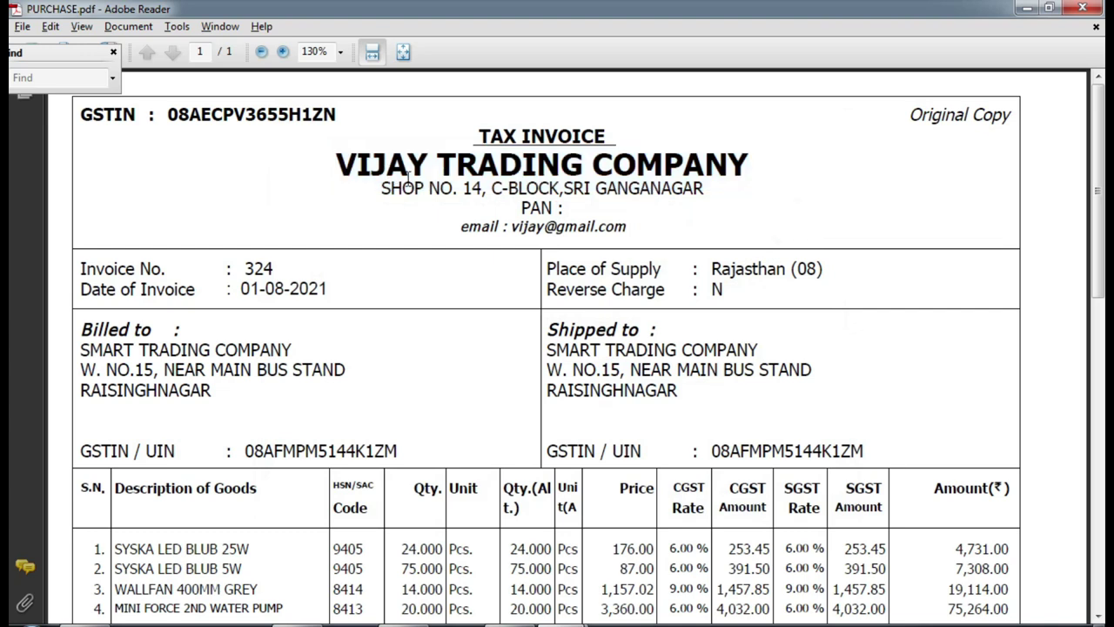
pyautogui.click(381, 189)
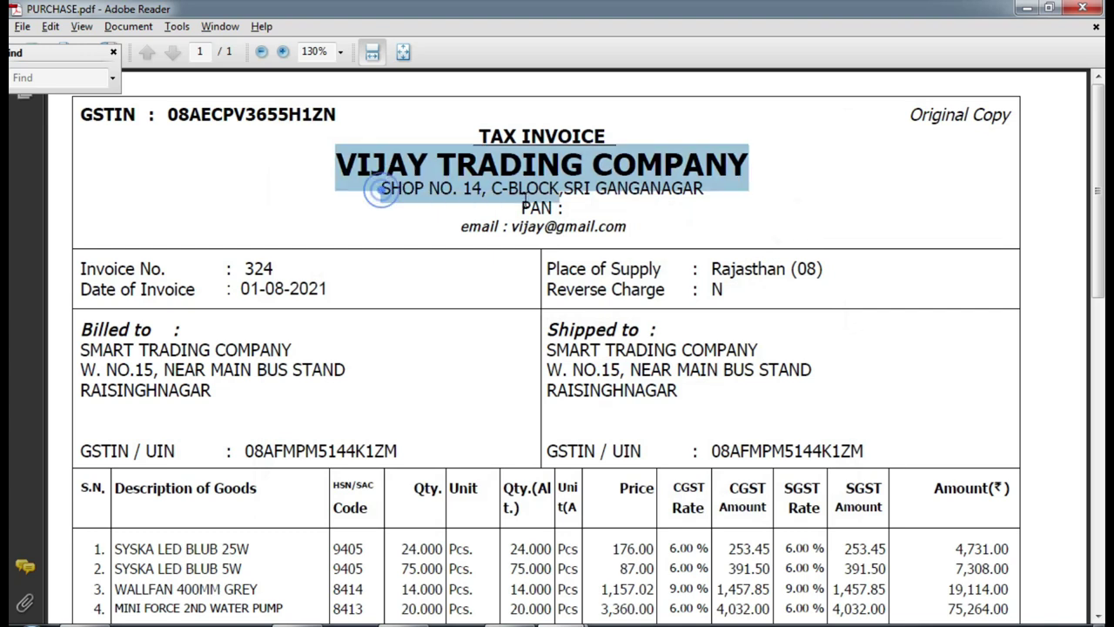
pyautogui.click(674, 212)
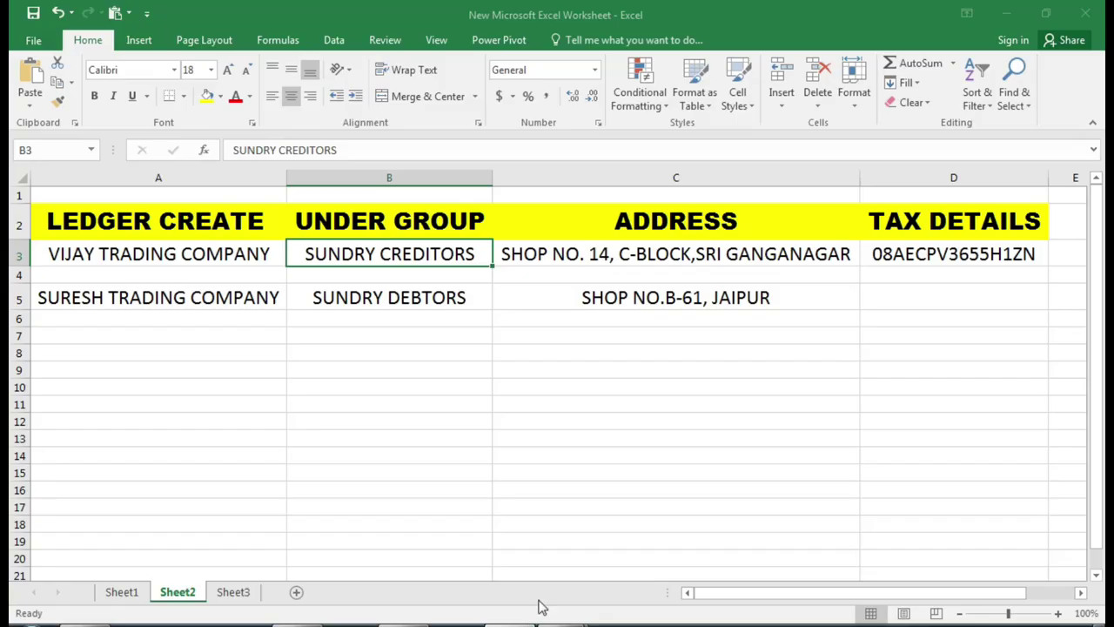
pyautogui.click(714, 259)
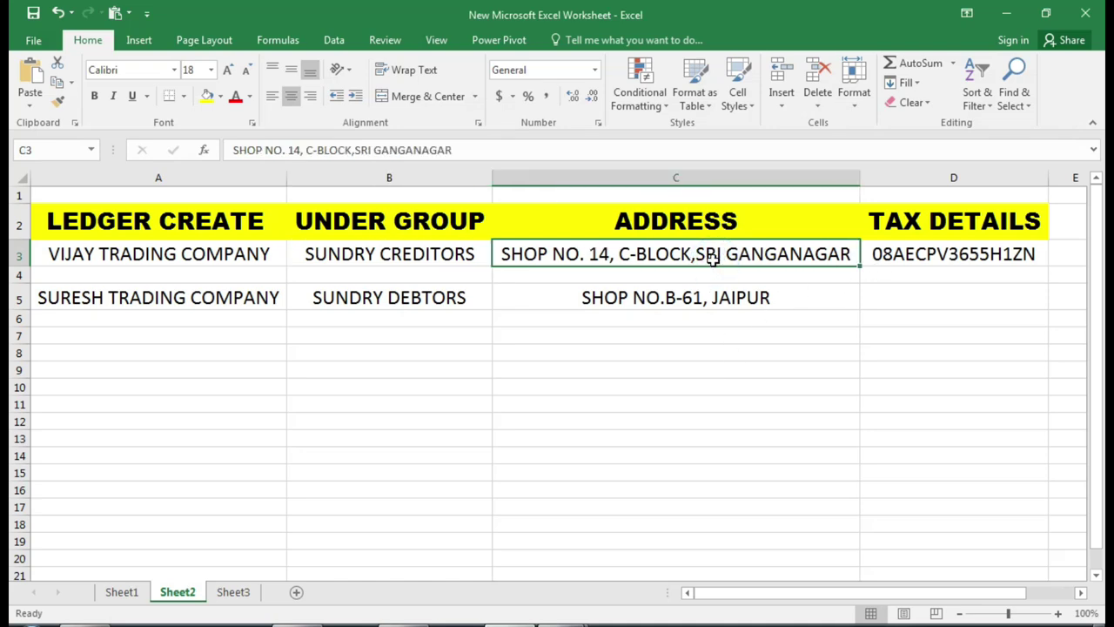
pyautogui.hotkey('ctrl', 'c')
pyautogui.hotkey('alt', 'Tab')
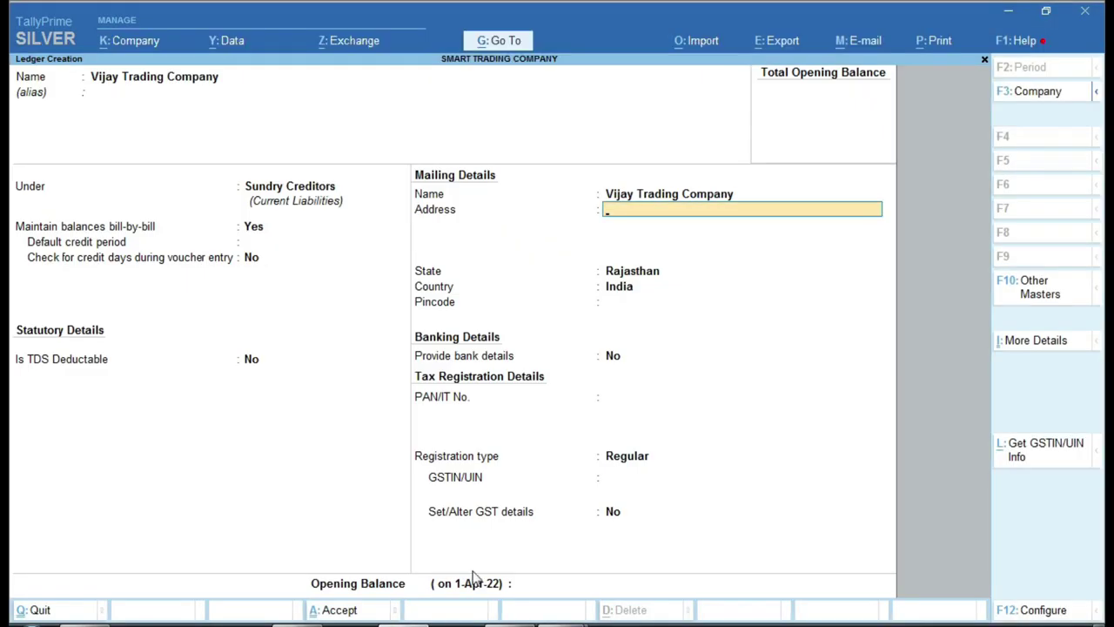
pyautogui.hotkey('ctrl', 'alt', 'v')
# - Accept Rajasthan as the state and Regular as the registration type
pyautogui.press('Return')
pyautogui.press('Return')
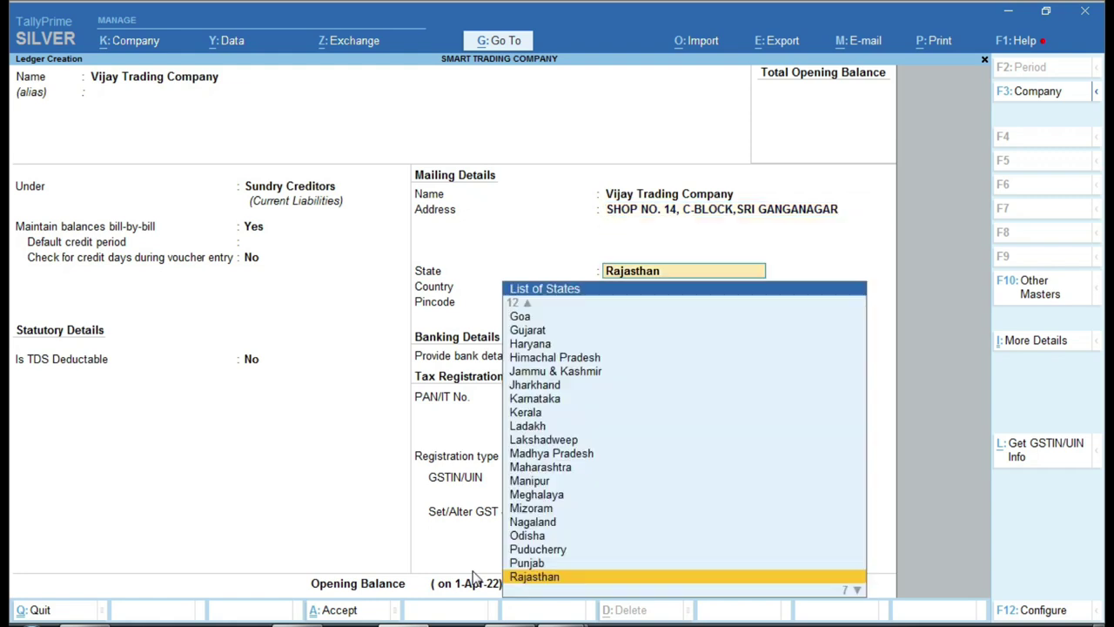
pyautogui.press('Return')
pyautogui.press('Return')
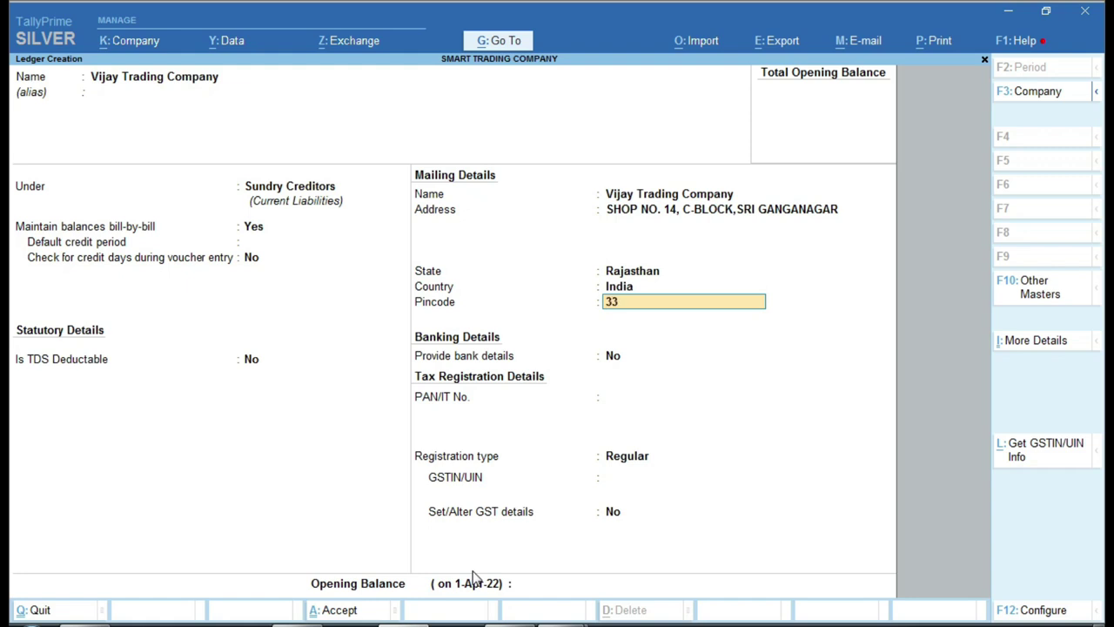
pyautogui.press('Return')
pyautogui.press('Return')
pyautogui.press('Return')
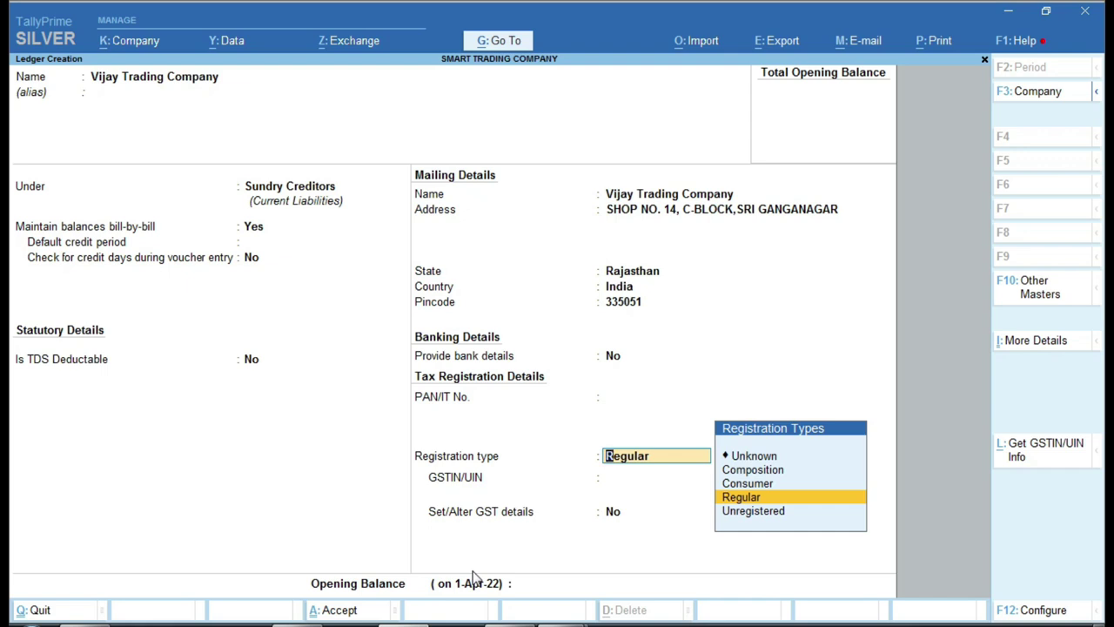
pyautogui.press('Return')
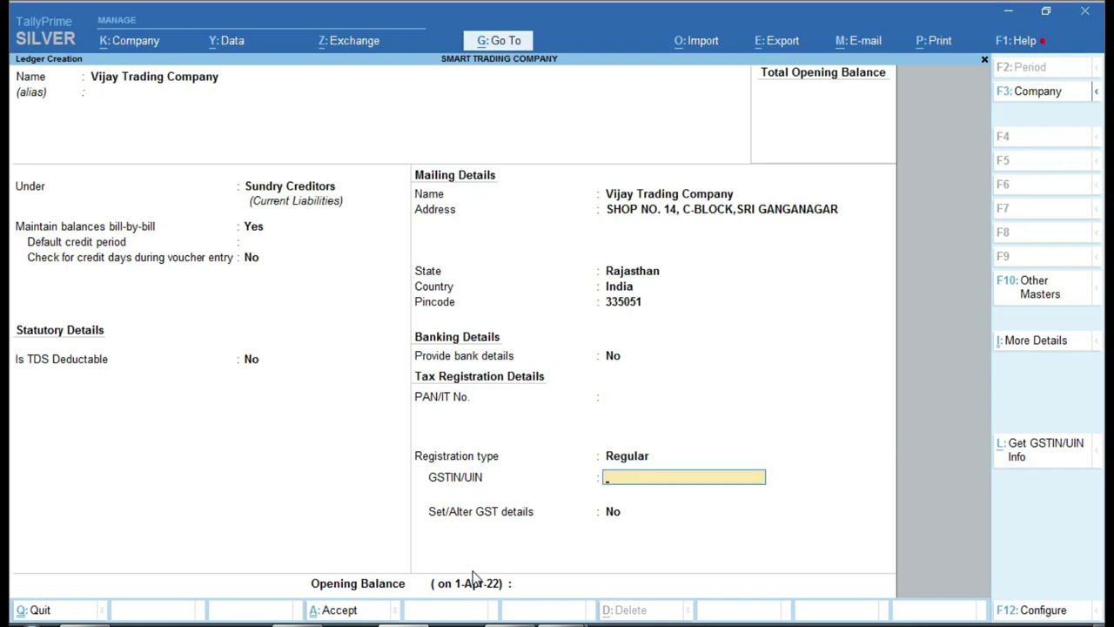
# - Copy the supplier's GSTIN from PURCHASE.pdf, paste it into the ledger, and dismiss the warning
pyautogui.moveTo(557, 621)
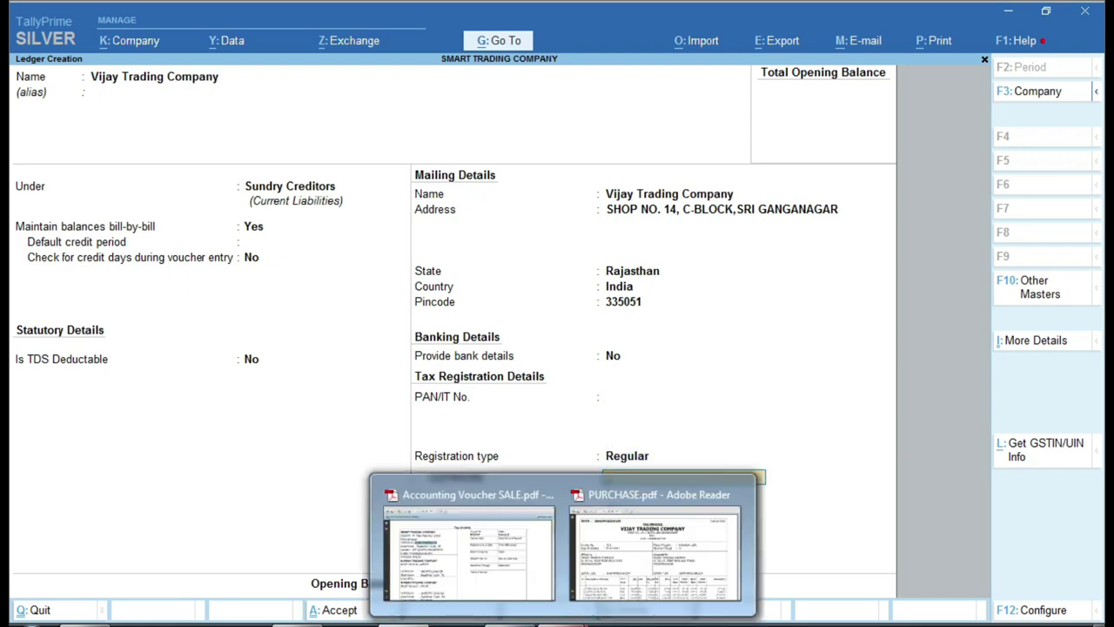
pyautogui.click(635, 551)
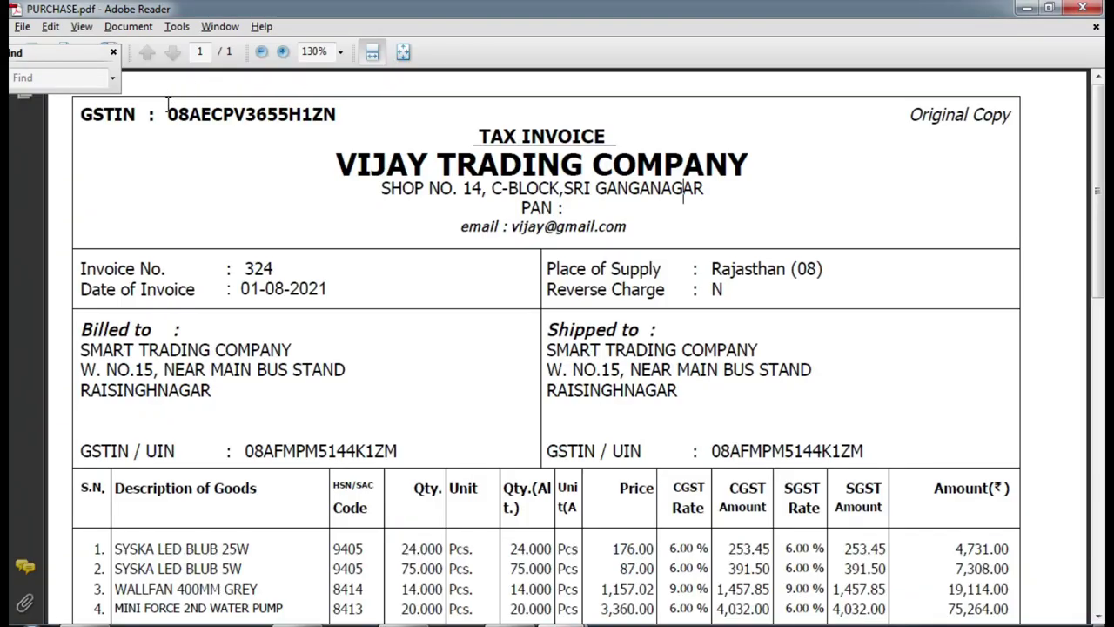
pyautogui.moveTo(169, 114); pyautogui.dragTo(335, 114)
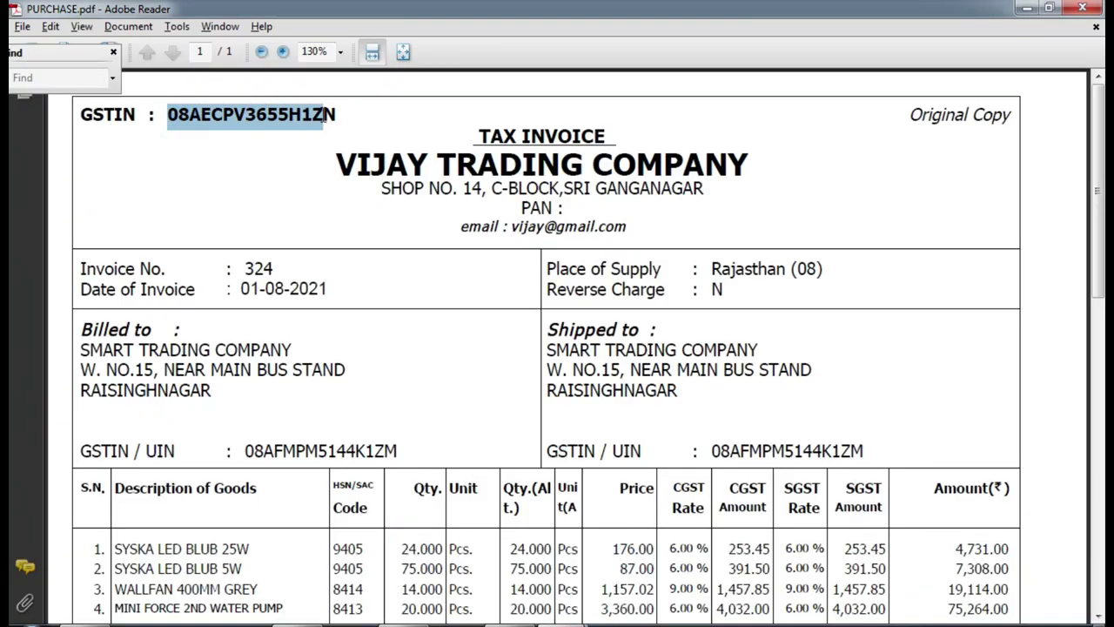
pyautogui.rightClick(323, 123)
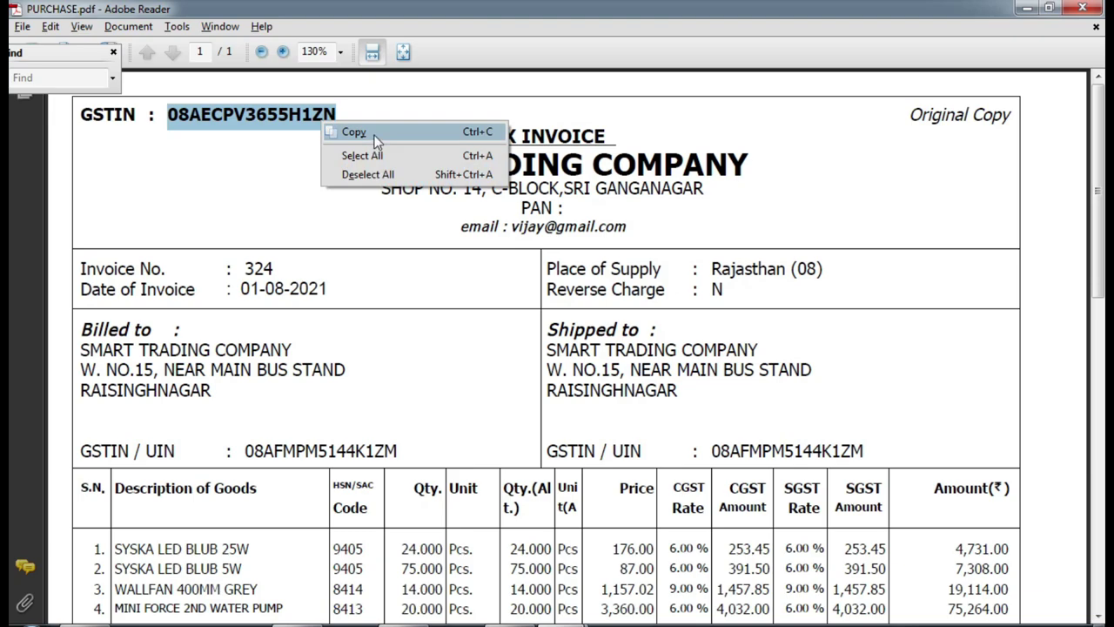
pyautogui.click(365, 132)
pyautogui.hotkey('alt', 'Tab')
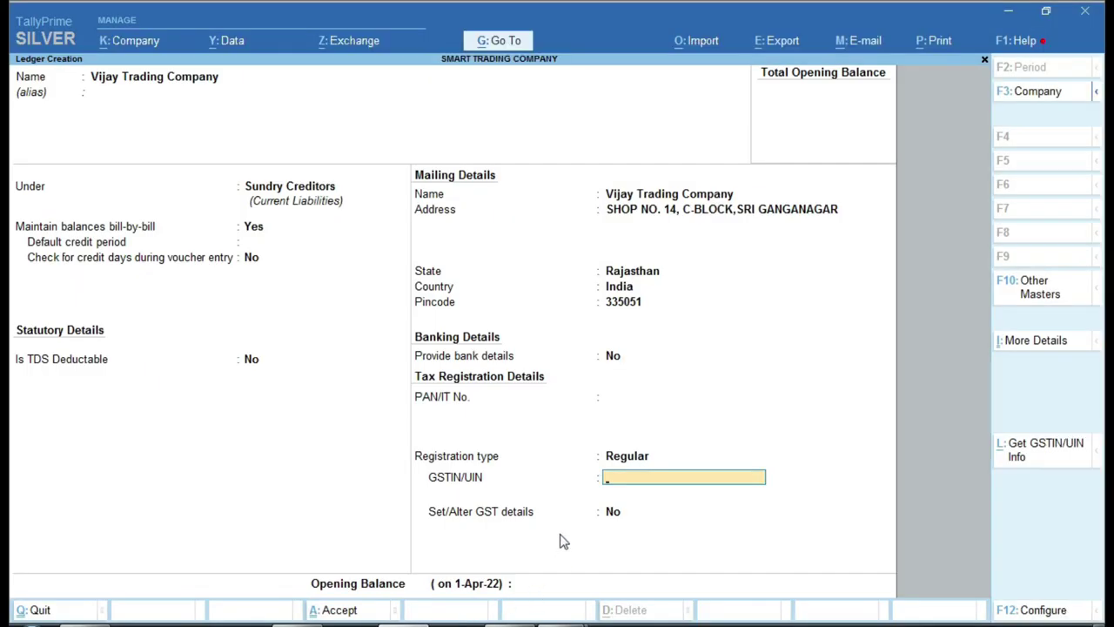
pyautogui.hotkey('ctrl', 'v')
pyautogui.press('Return')
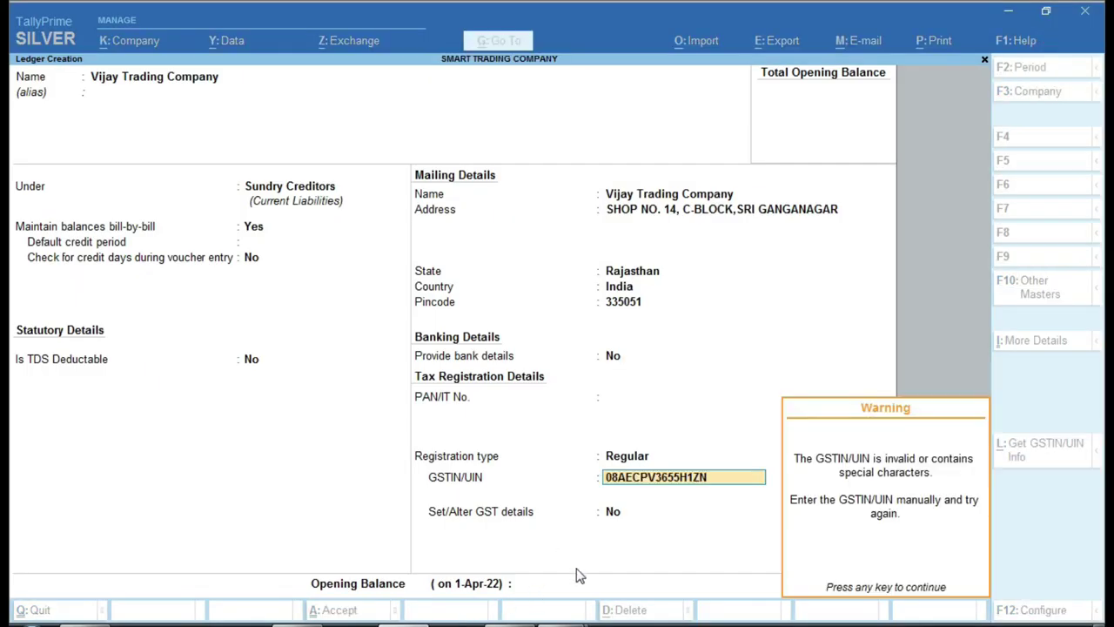
pyautogui.press('Return')
pyautogui.press('Return')
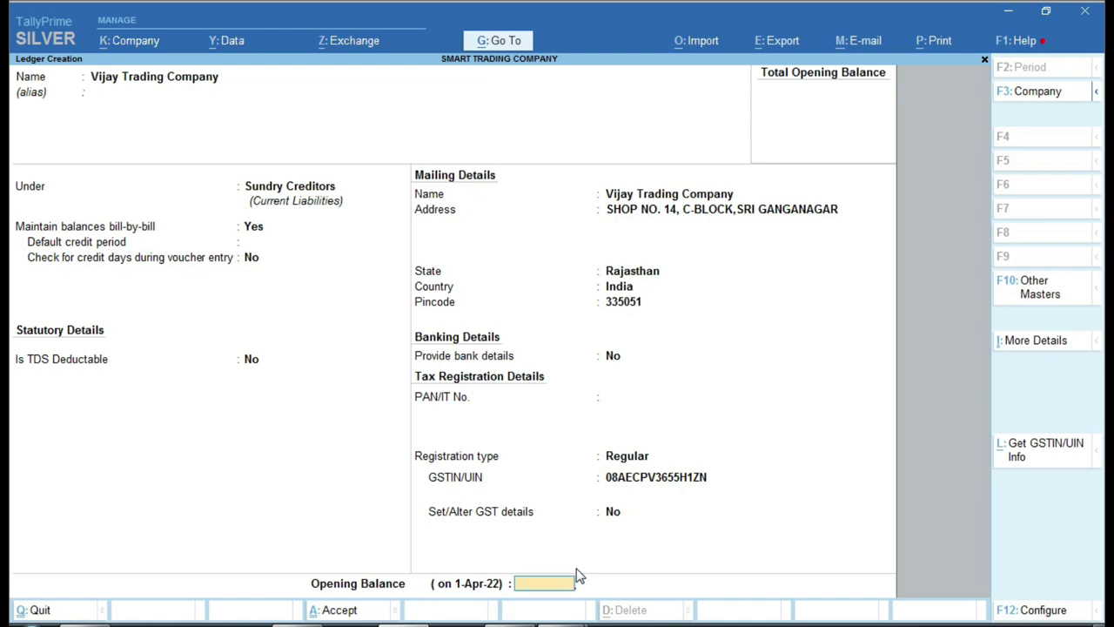
pyautogui.press('Return')
pyautogui.press('Return')
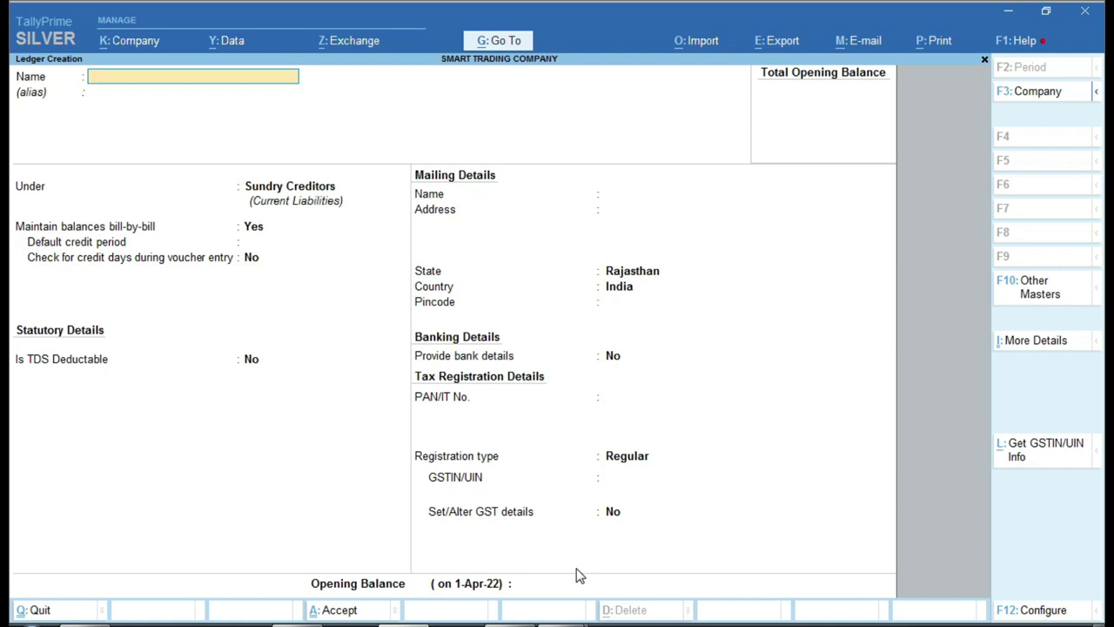
# - Copy SURESH TRADING COMPANY from the sale invoice PDF and enter it as the ledger name
pyautogui.hotkey('alt', 'Tab')
pyautogui.click(540, 453)
pyautogui.click(226, 292)
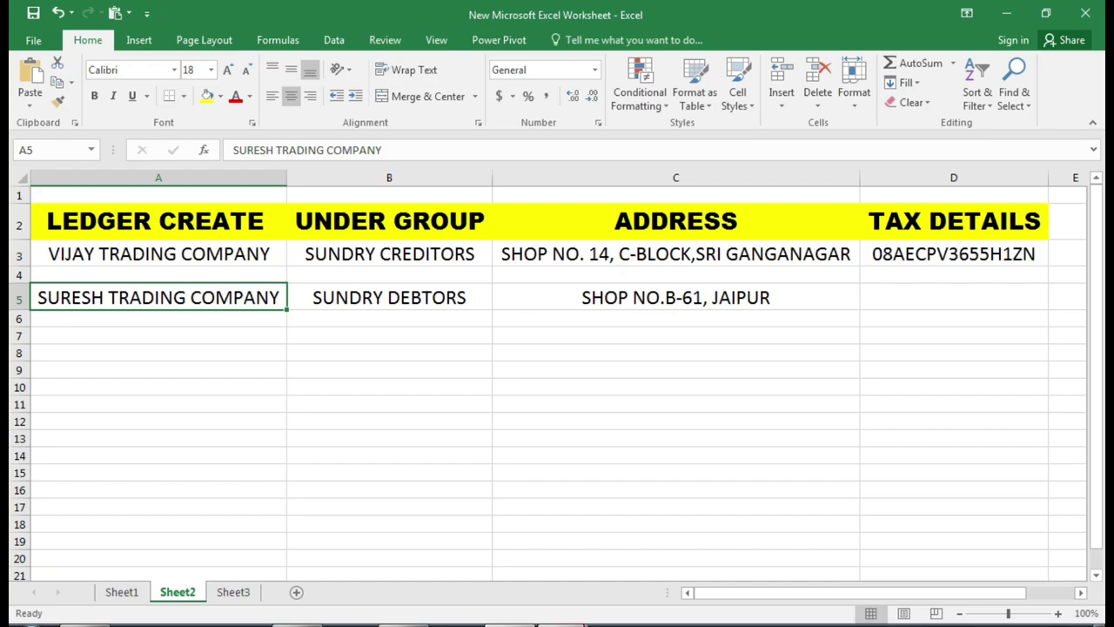
pyautogui.click(490, 547)
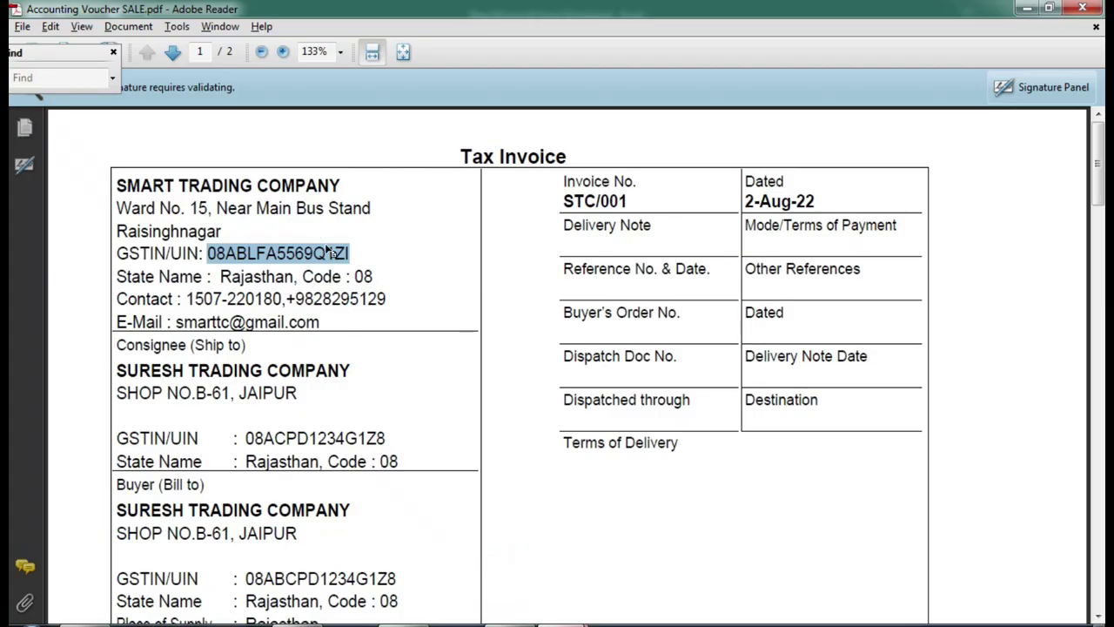
pyautogui.click(420, 261)
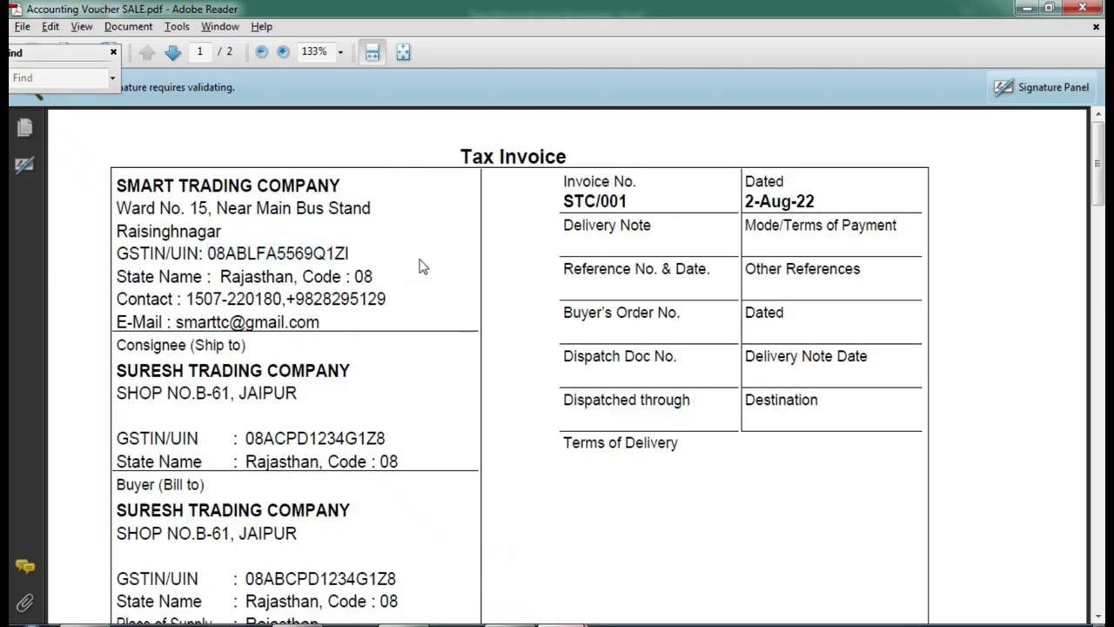
pyautogui.scroll(-3, 418, 292)
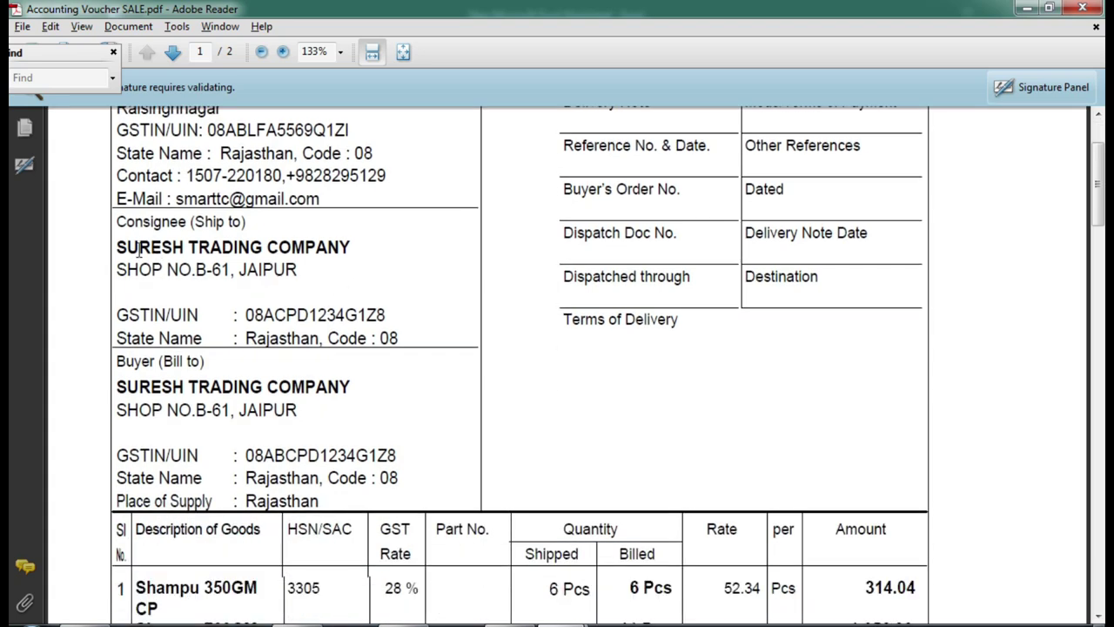
pyautogui.click(118, 247)
pyautogui.moveTo(118, 247); pyautogui.dragTo(324, 249)
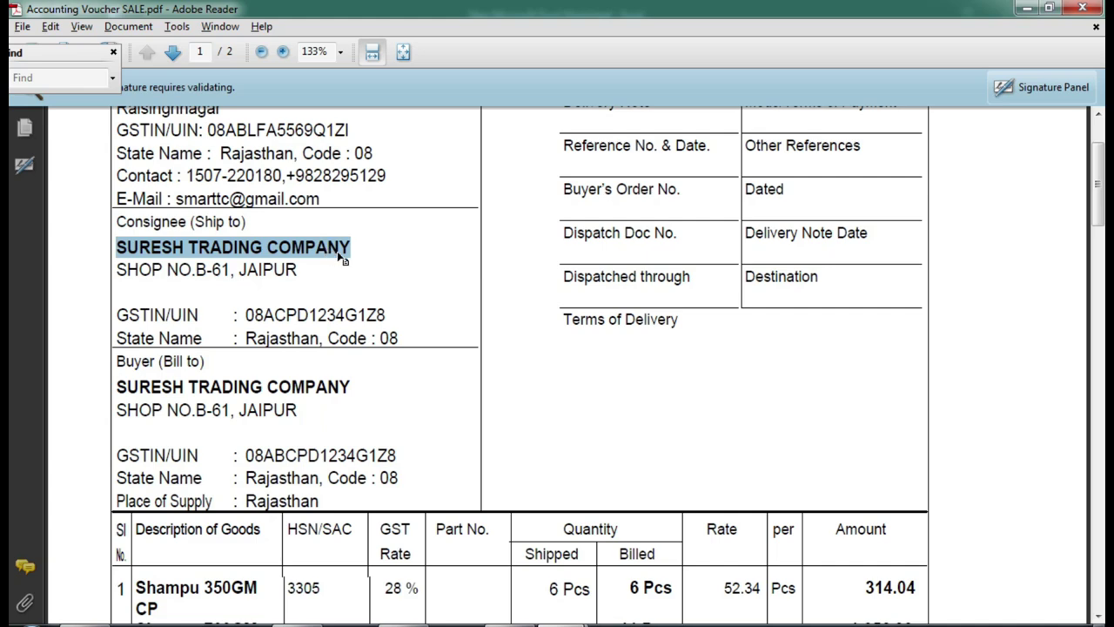
pyautogui.rightClick(331, 254)
pyautogui.click(363, 263)
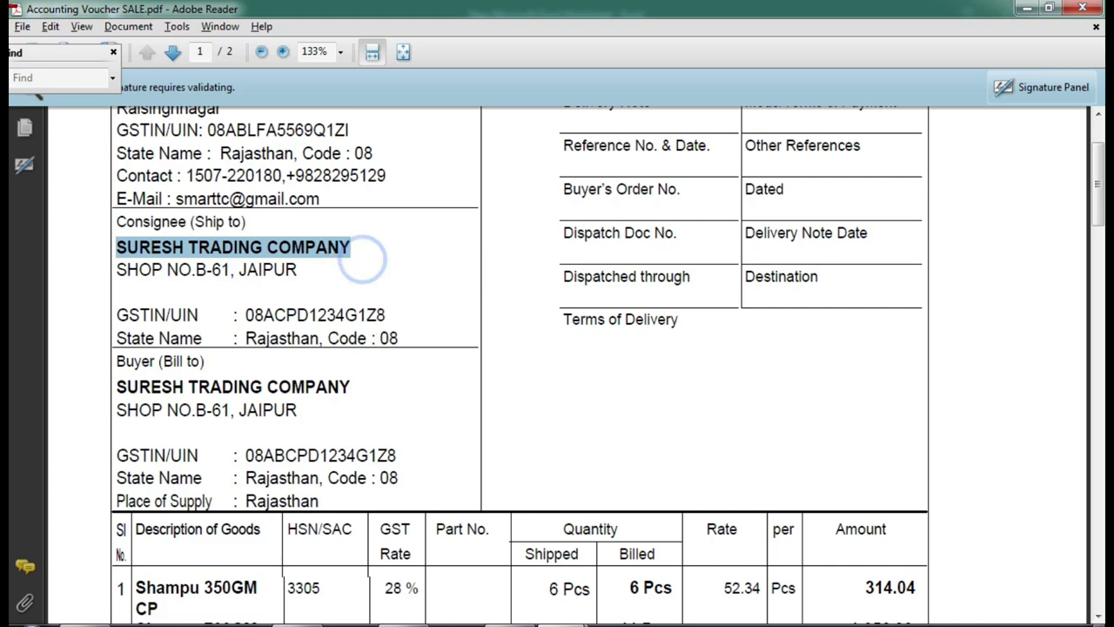
pyautogui.hotkey('alt', 'Tab')
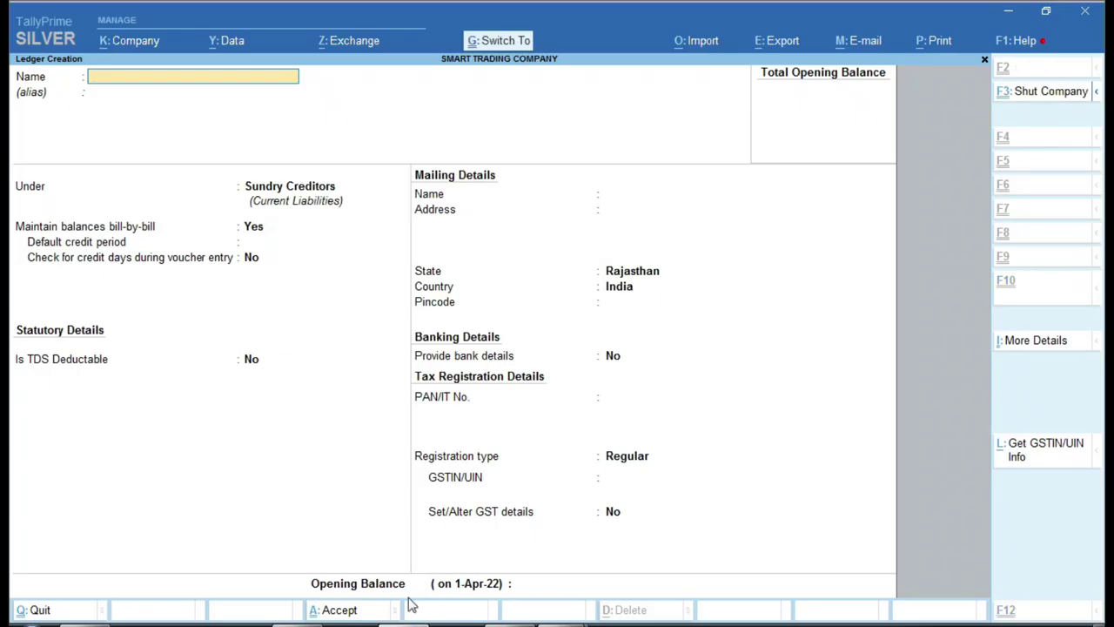
pyautogui.hotkey('ctrl', 'alt', 'v')
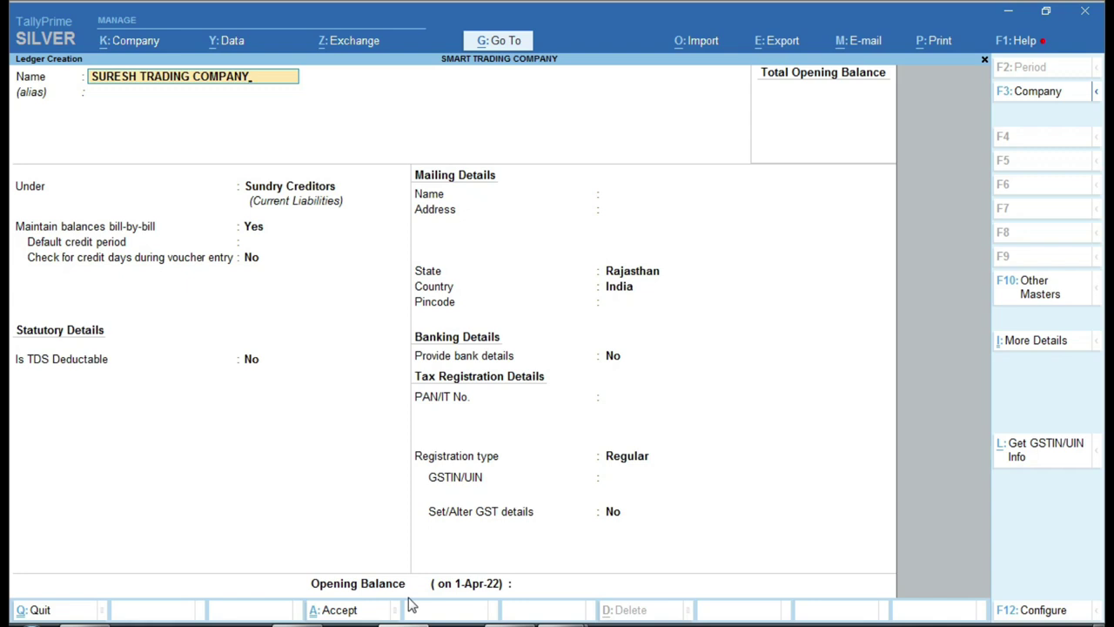
pyautogui.press('Return')
pyautogui.press('Return')
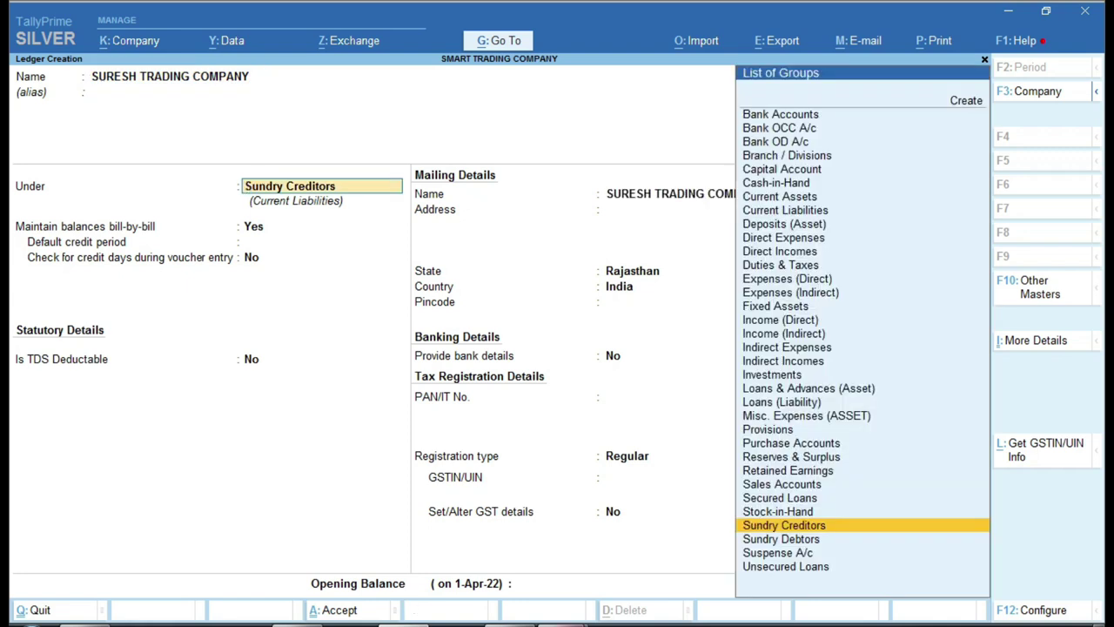
# - Check the party's group in the worksheet and place the ledger under Sundry Debtors
pyautogui.hotkey('alt', 'Tab')
pyautogui.click(376, 303)
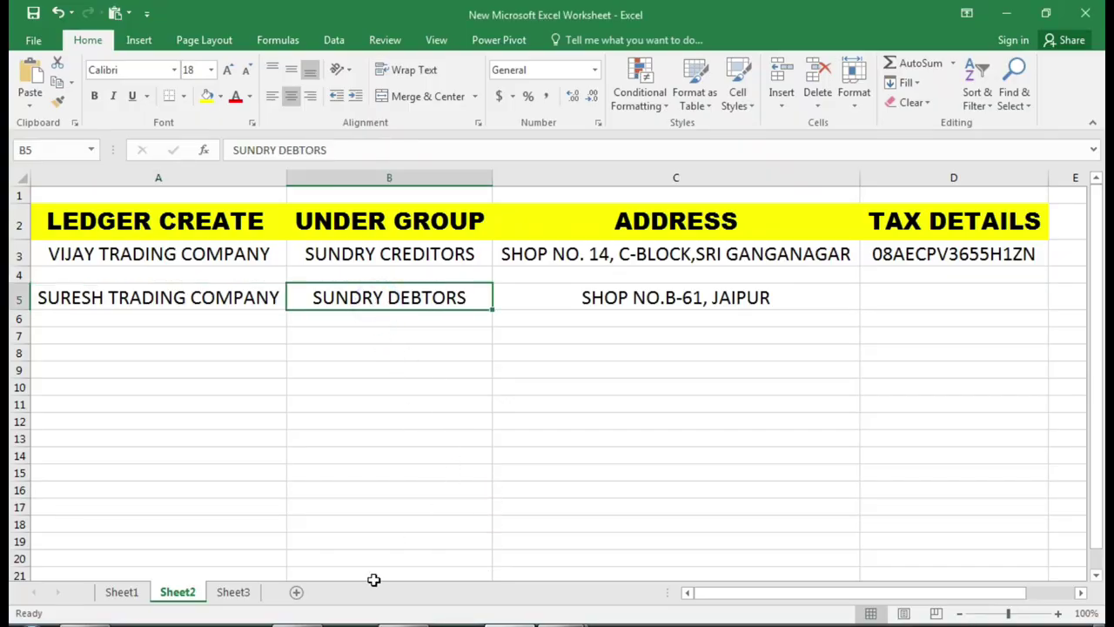
pyautogui.hotkey('alt', 'Tab')
pyautogui.write('Sun')
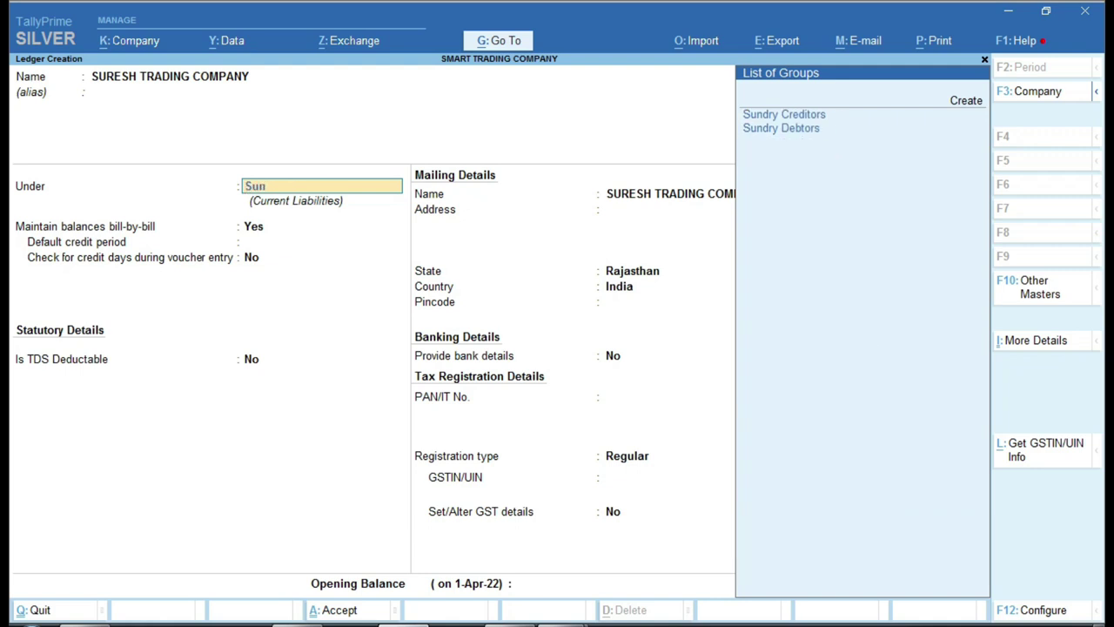
pyautogui.press('Down')
pyautogui.press('Return')
pyautogui.press('Return')
pyautogui.press('Return')
pyautogui.press('Return')
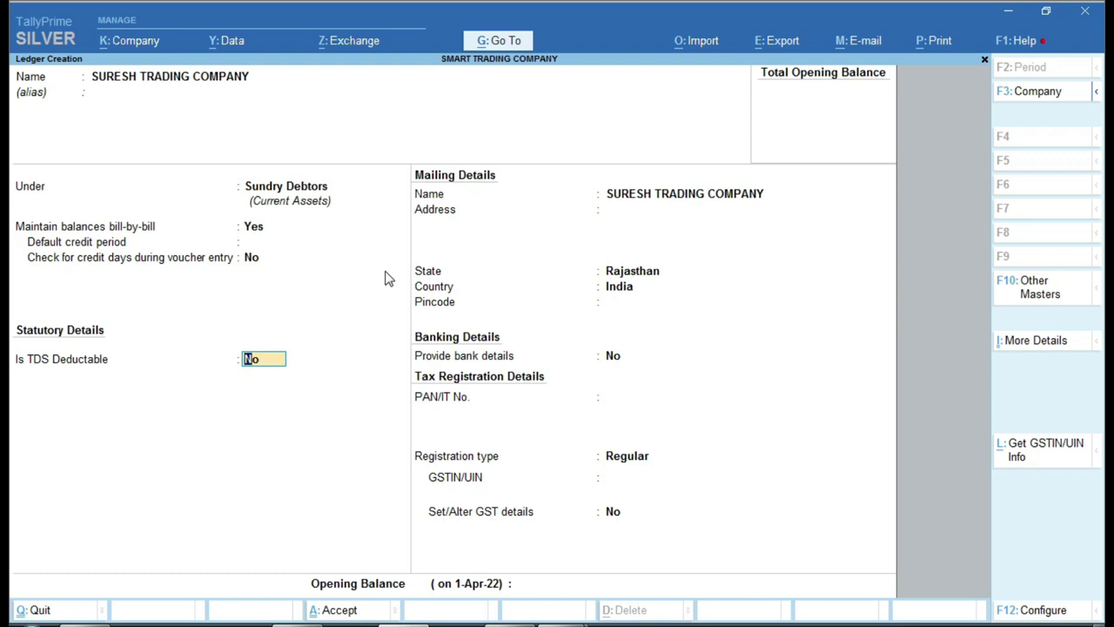
# - Accept no TDS deduction and fill Address with the shop address copied from the sale invoice
pyautogui.press('Return')
pyautogui.press('Return')
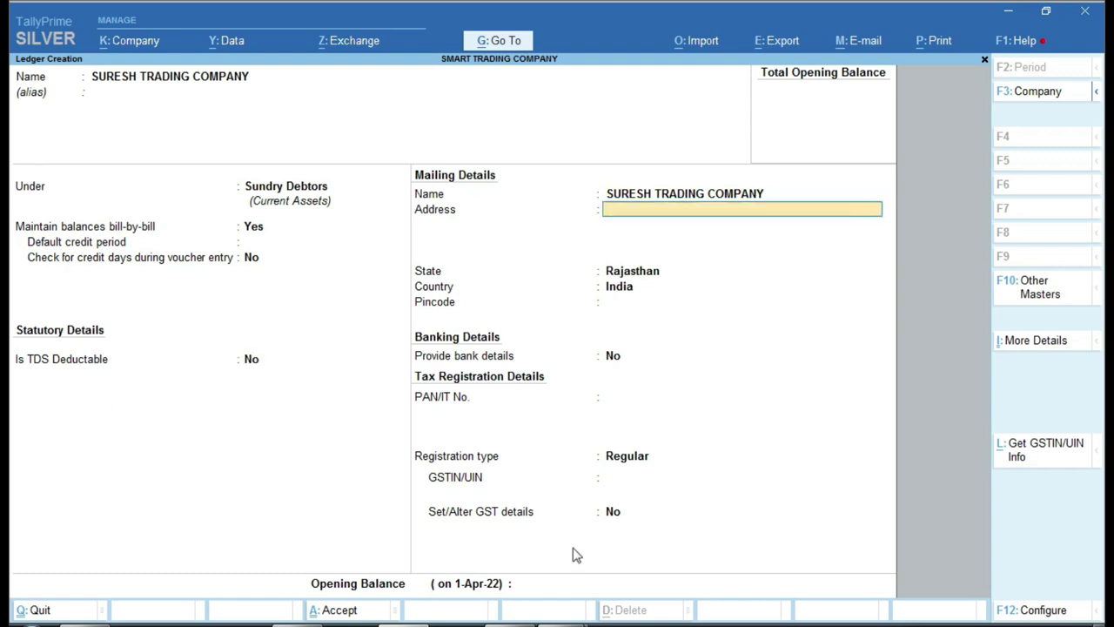
pyautogui.moveTo(567, 615)
pyautogui.click(497, 562)
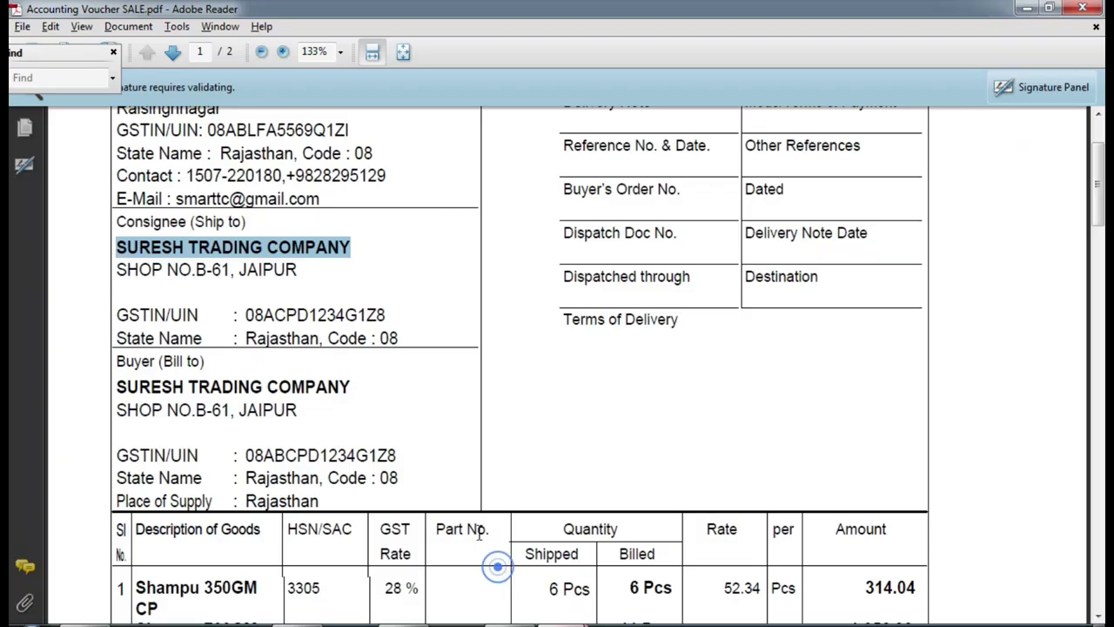
pyautogui.moveTo(114, 269); pyautogui.dragTo(295, 270)
pyautogui.rightClick(287, 272)
pyautogui.click(317, 282)
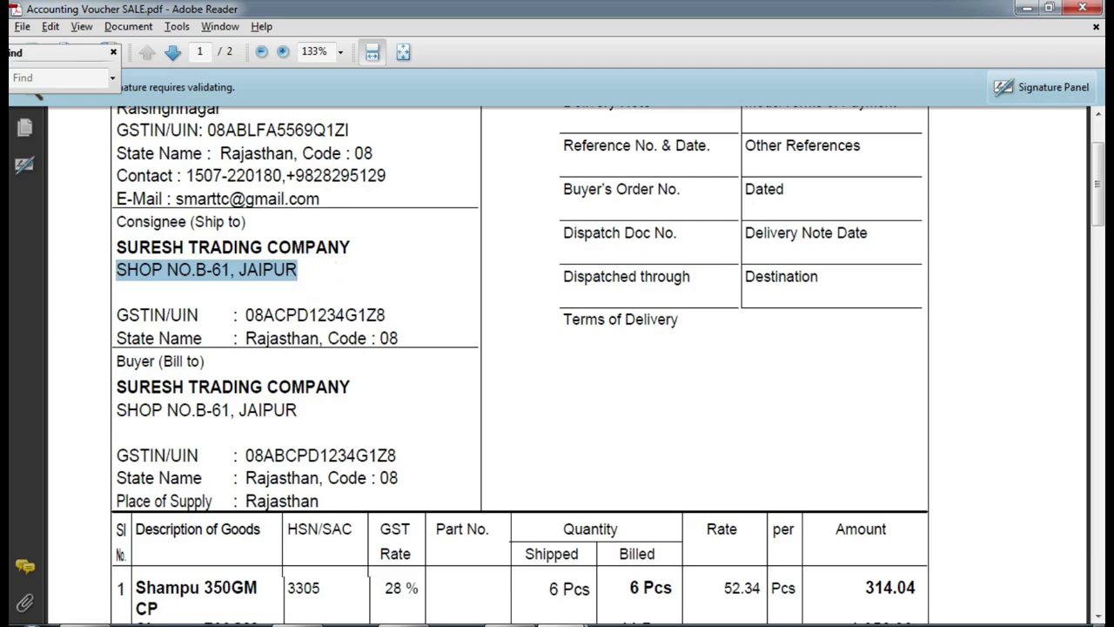
pyautogui.hotkey('alt', 'Tab')
pyautogui.hotkey('ctrl', 'alt', 'v')
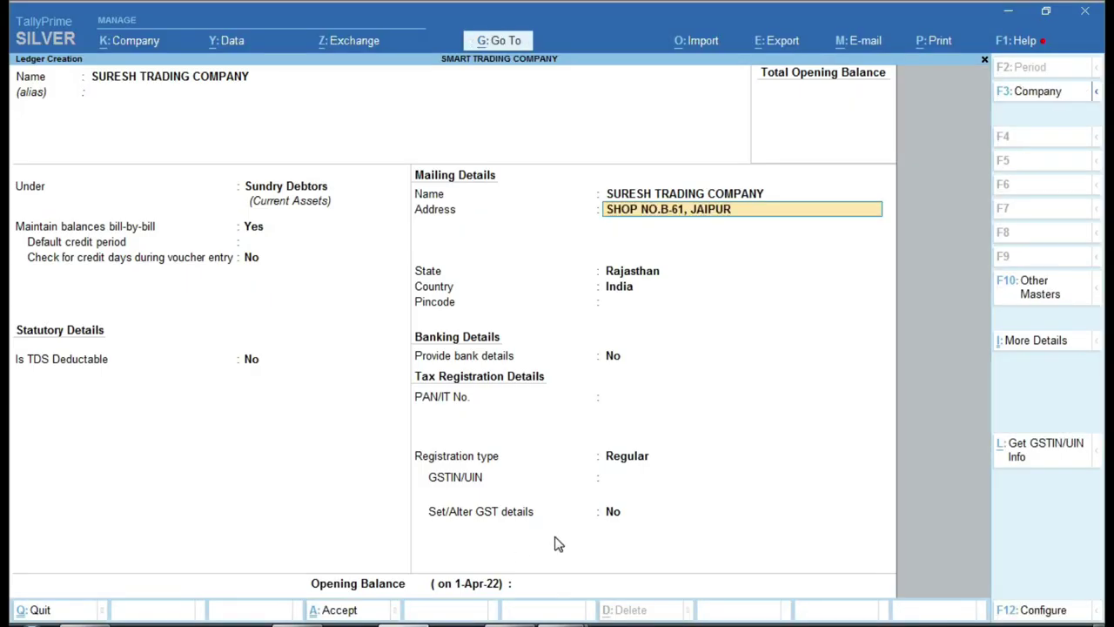
pyautogui.press('Return')
pyautogui.press('Return')
pyautogui.press('Return')
pyautogui.press('Return')
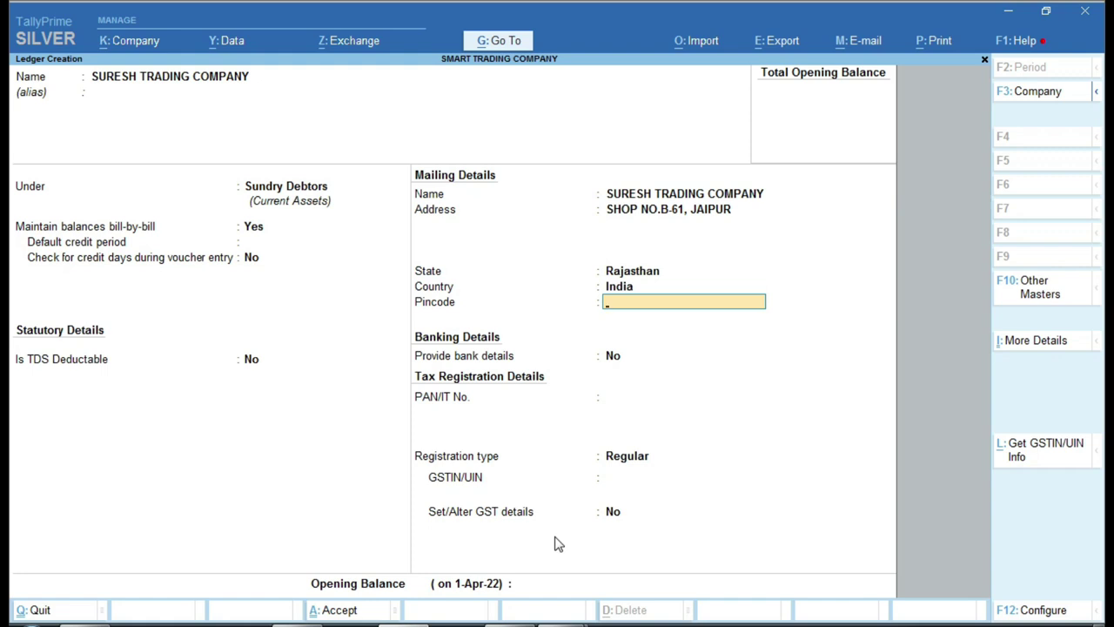
pyautogui.press('Return')
pyautogui.press('Return')
pyautogui.press('Return')
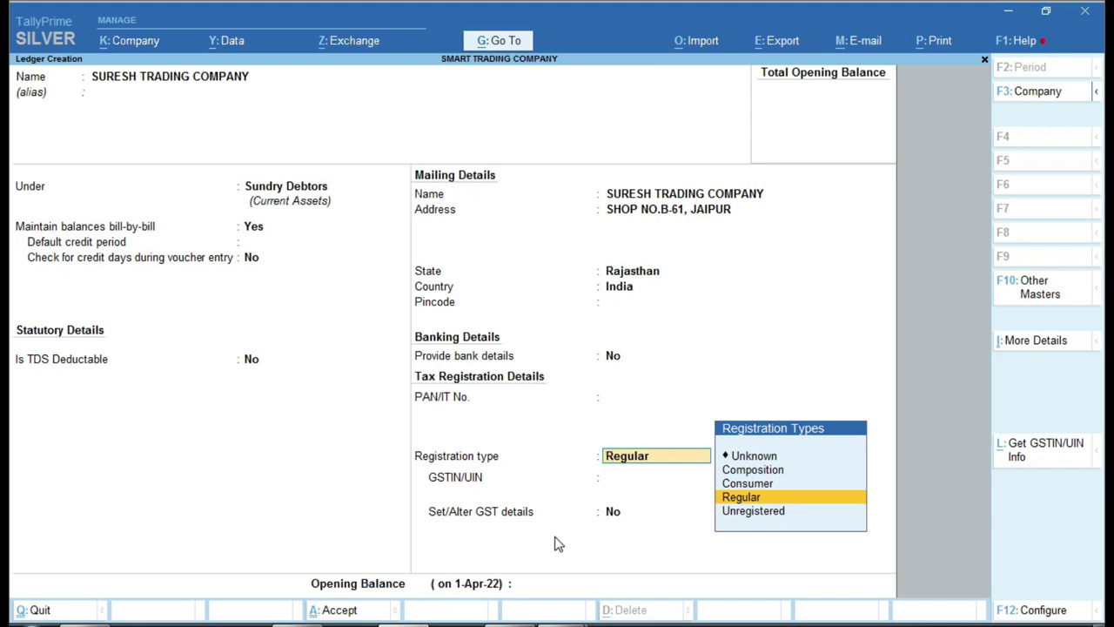
# - Copy the consignee's GSTIN from the sale invoice PDF
pyautogui.click(539, 623)
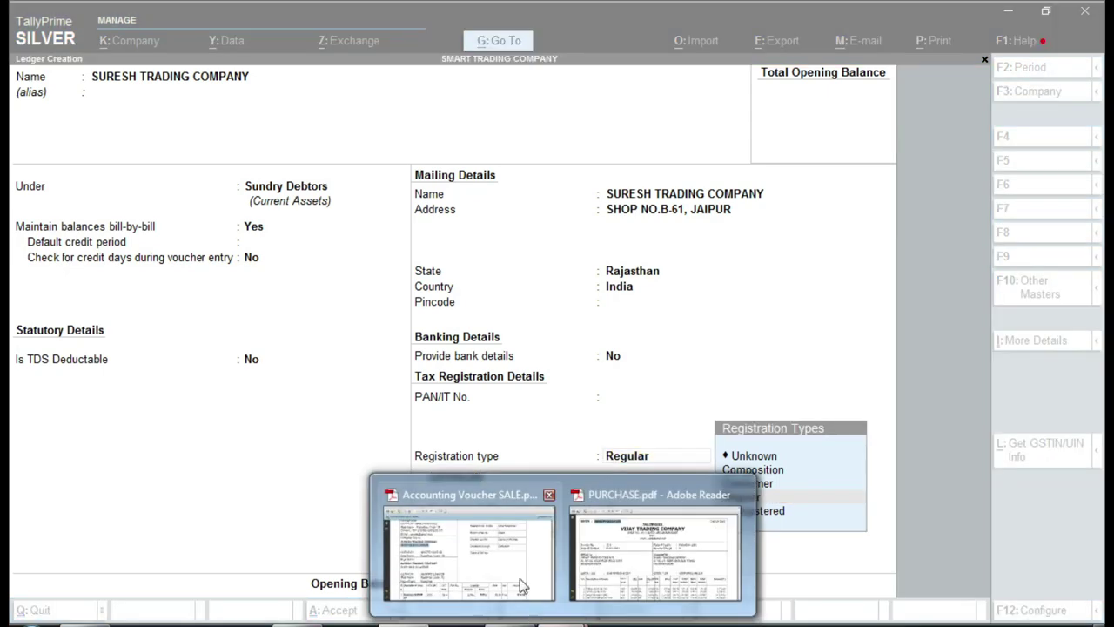
pyautogui.click(525, 607)
pyautogui.click(246, 313)
pyautogui.moveTo(246, 314); pyautogui.dragTo(222, 253)
pyautogui.click(256, 315)
pyautogui.click(295, 311)
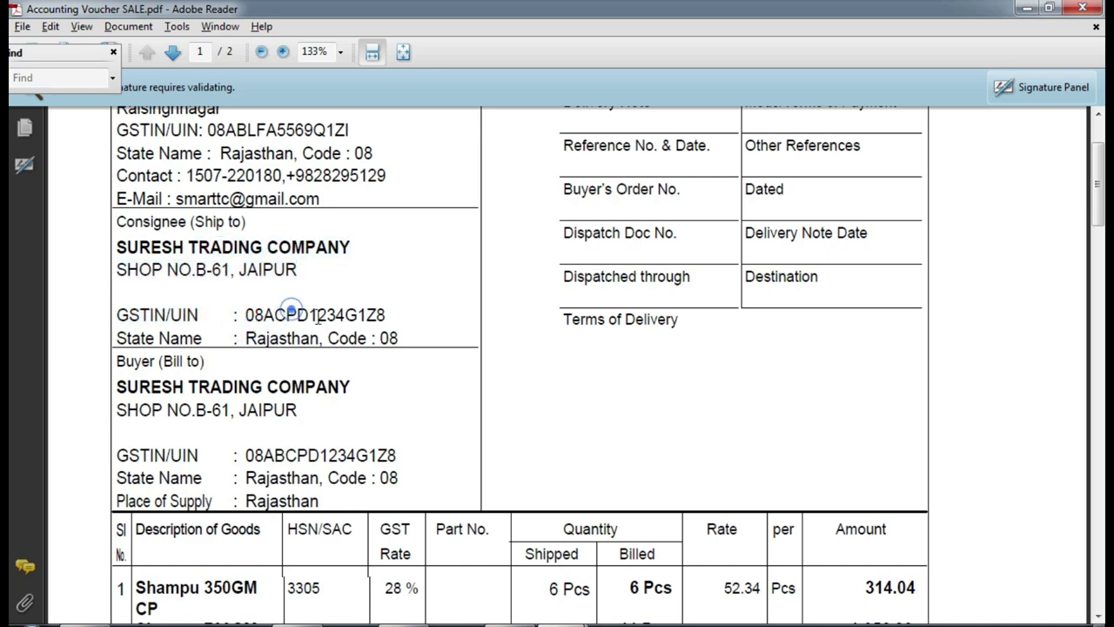
pyautogui.moveTo(388, 315); pyautogui.dragTo(247, 315)
pyautogui.rightClick(289, 317)
pyautogui.click(317, 323)
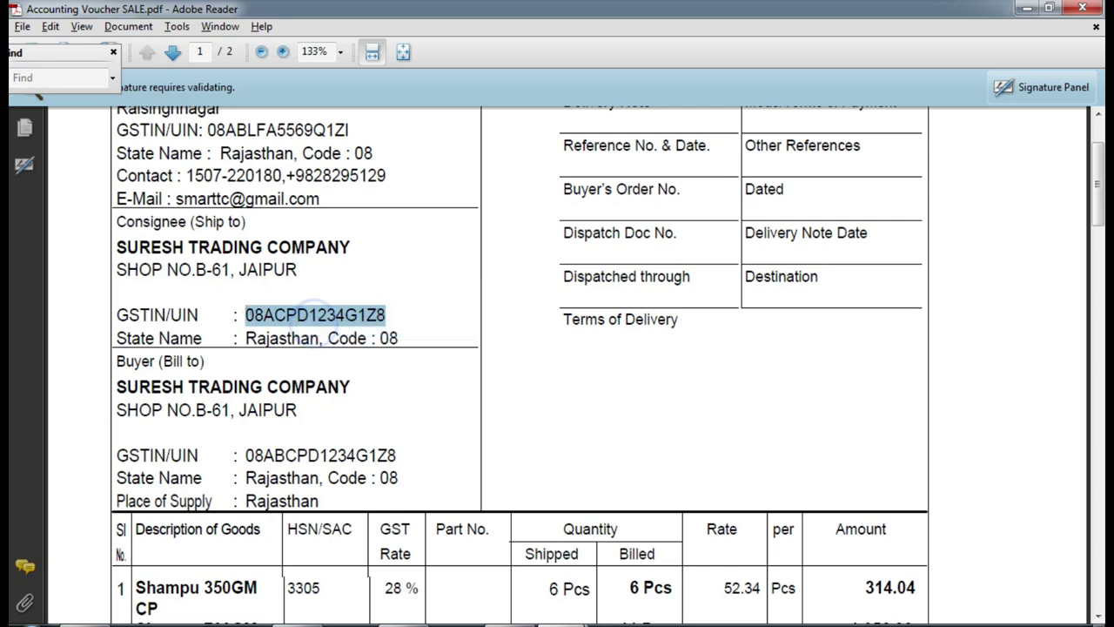
pyautogui.hotkey('alt', 'Tab')
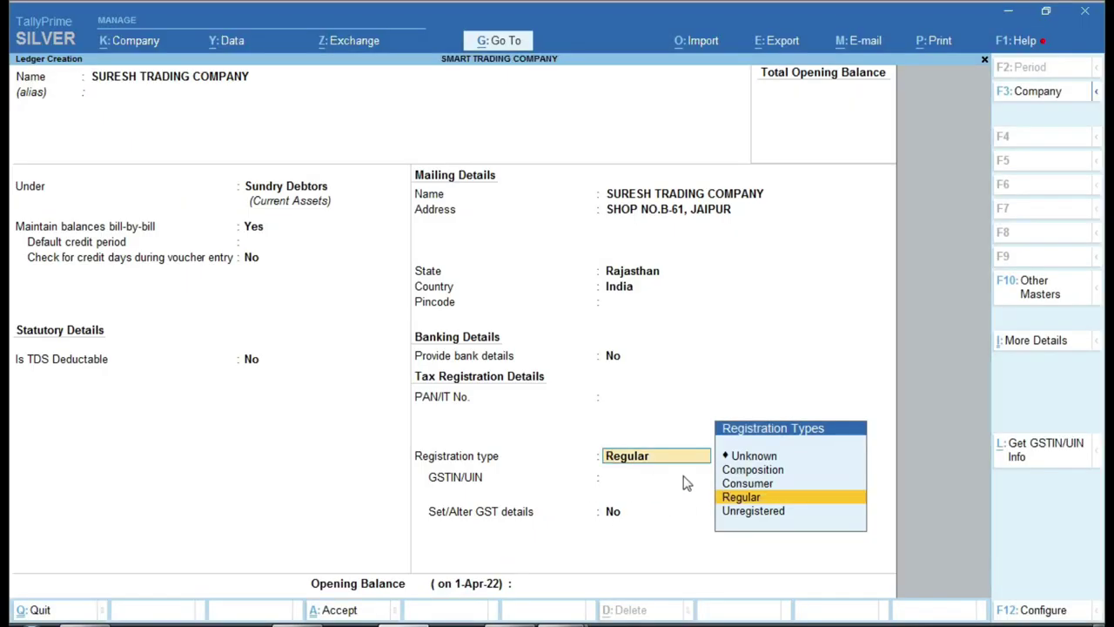
# - Keep Regular registration, paste the GSTIN into GSTIN/UIN, and save the ledger
pyautogui.press('Return')
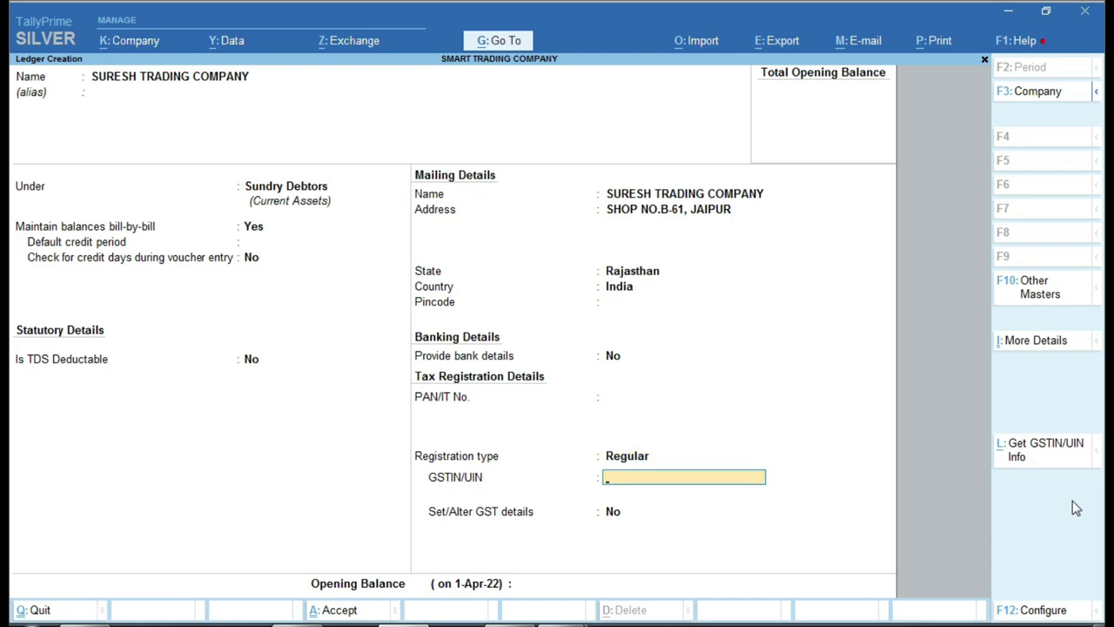
pyautogui.press('BackSpace')
pyautogui.press('Down')
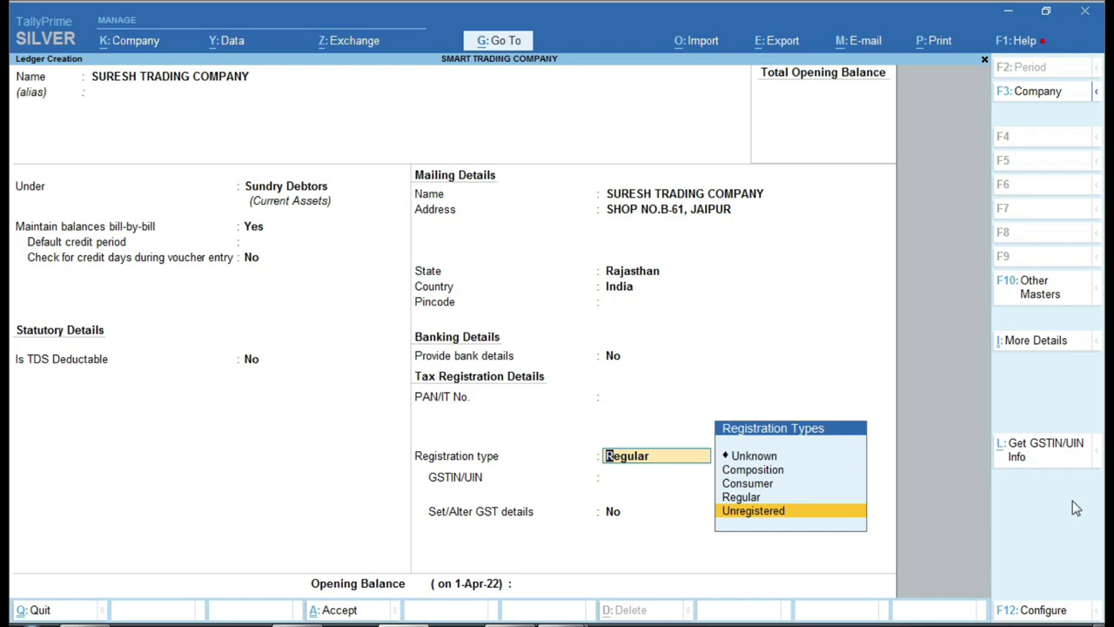
pyautogui.press('Up')
pyautogui.press('Return')
pyautogui.hotkey('ctrl', 'v')
pyautogui.press('Return')
pyautogui.press('Return')
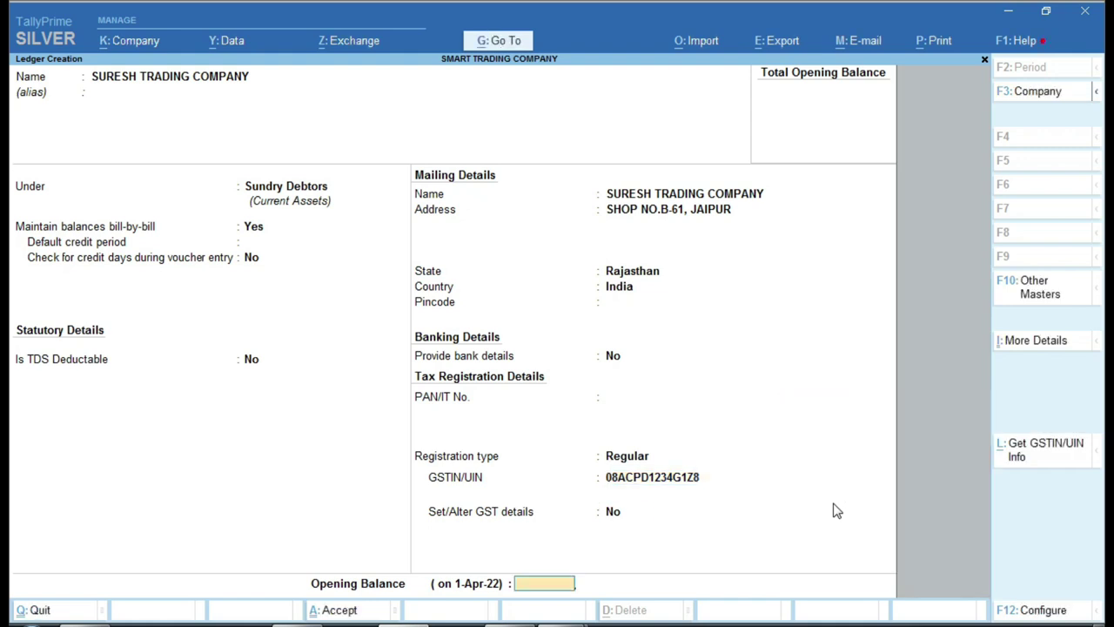
pyautogui.press('Return')
pyautogui.press('Return')
pyautogui.press('Return')
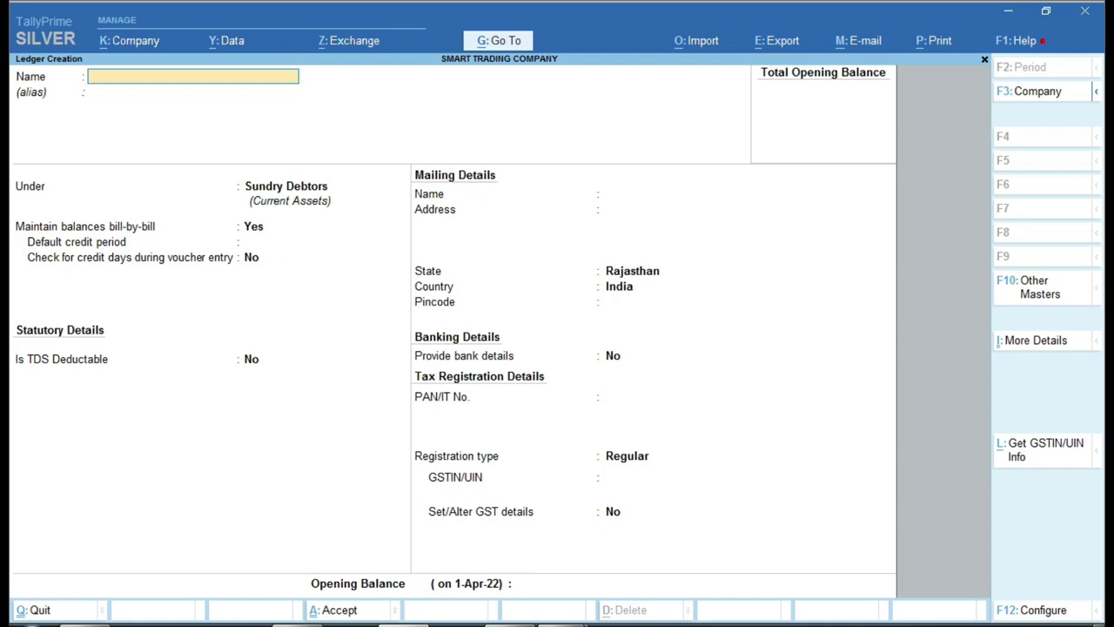
pyautogui.hotkey('alt', 'Tab')
# - Check the stock item name in Sheet3 cell A3 and quit Ledger Creation
pyautogui.click(232, 592)
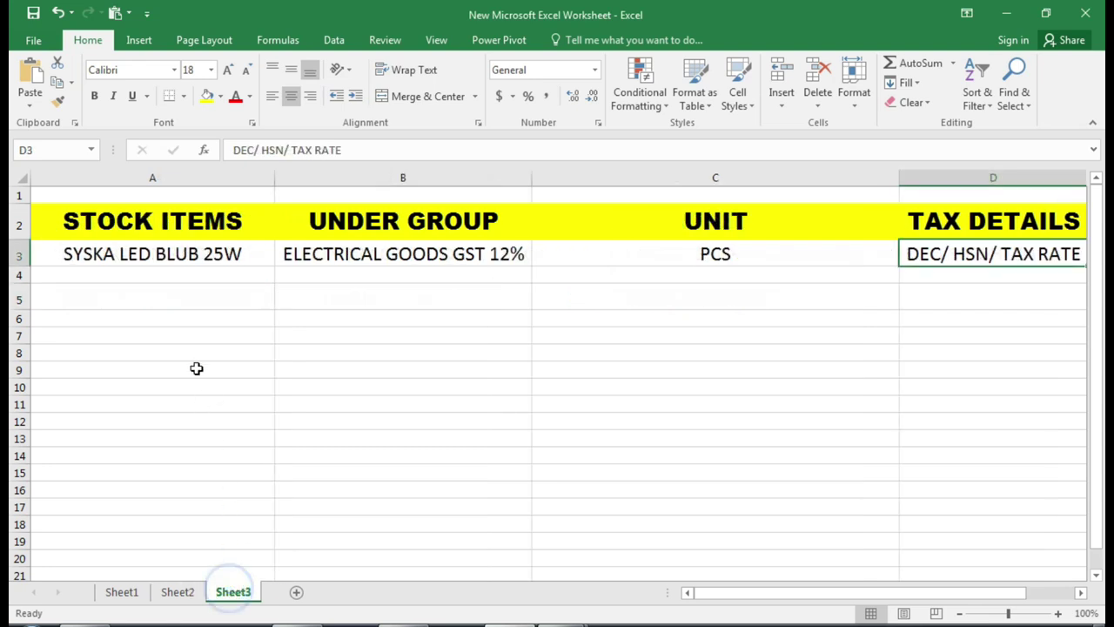
pyautogui.click(191, 350)
pyautogui.click(209, 253)
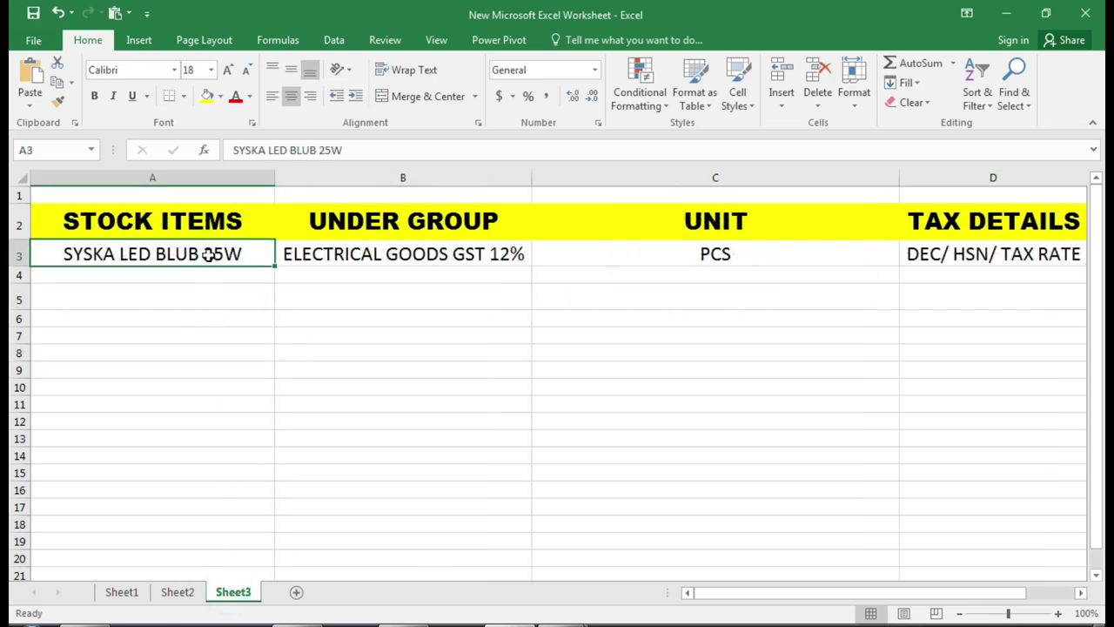
pyautogui.hotkey('alt', 'Tab')
pyautogui.press('Escape')
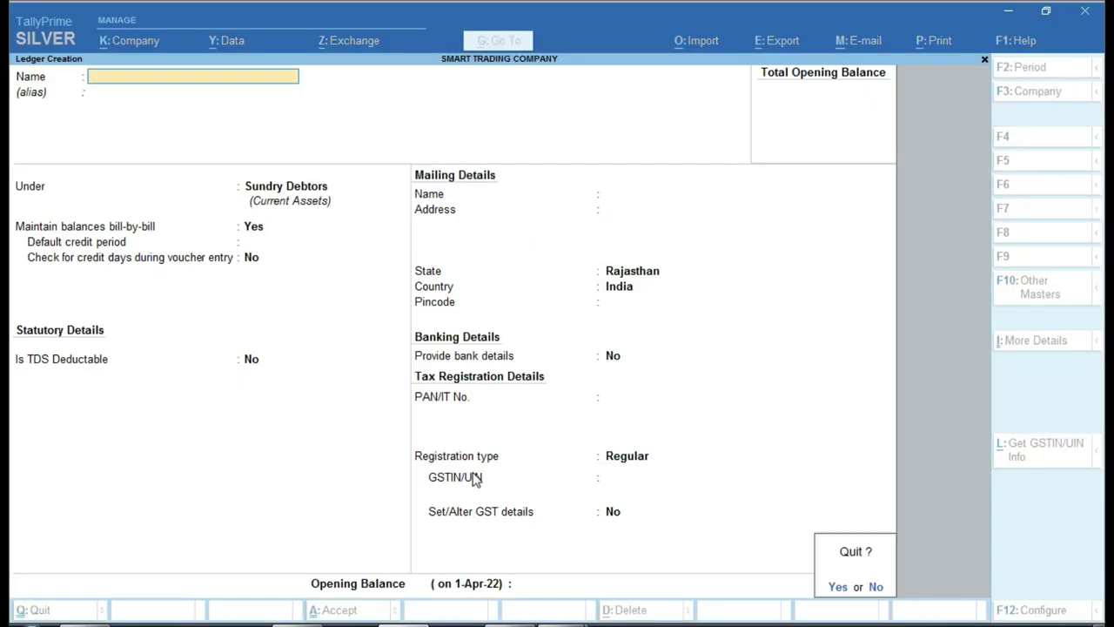
pyautogui.press('y')
pyautogui.press('Escape')
pyautogui.press('n')
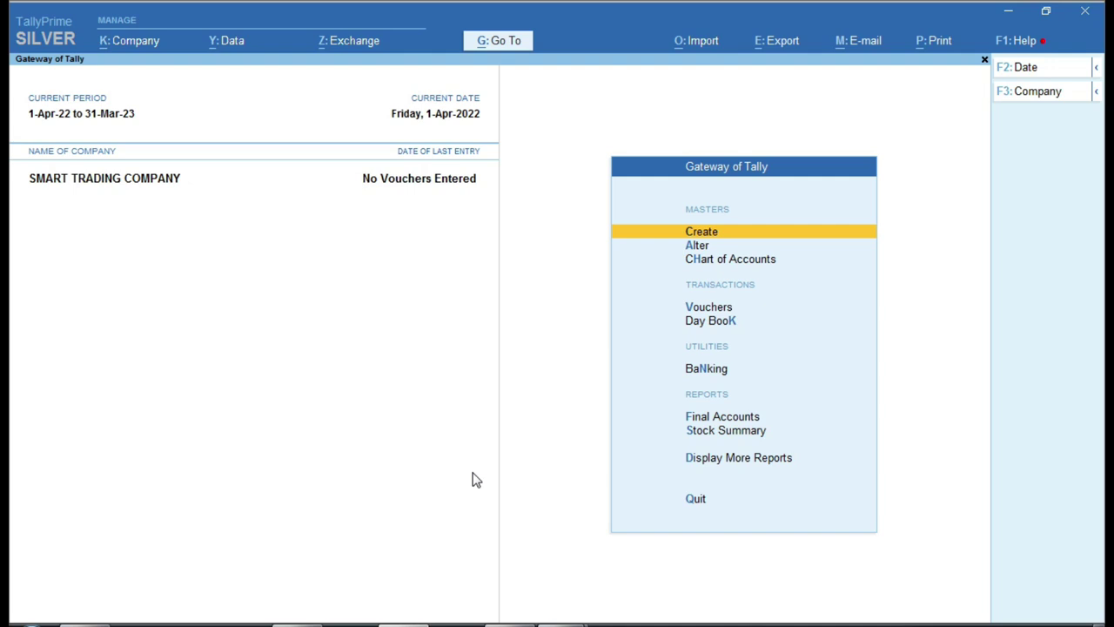
# - Start a new Stock Item from the List of Masters
pyautogui.press('Return')
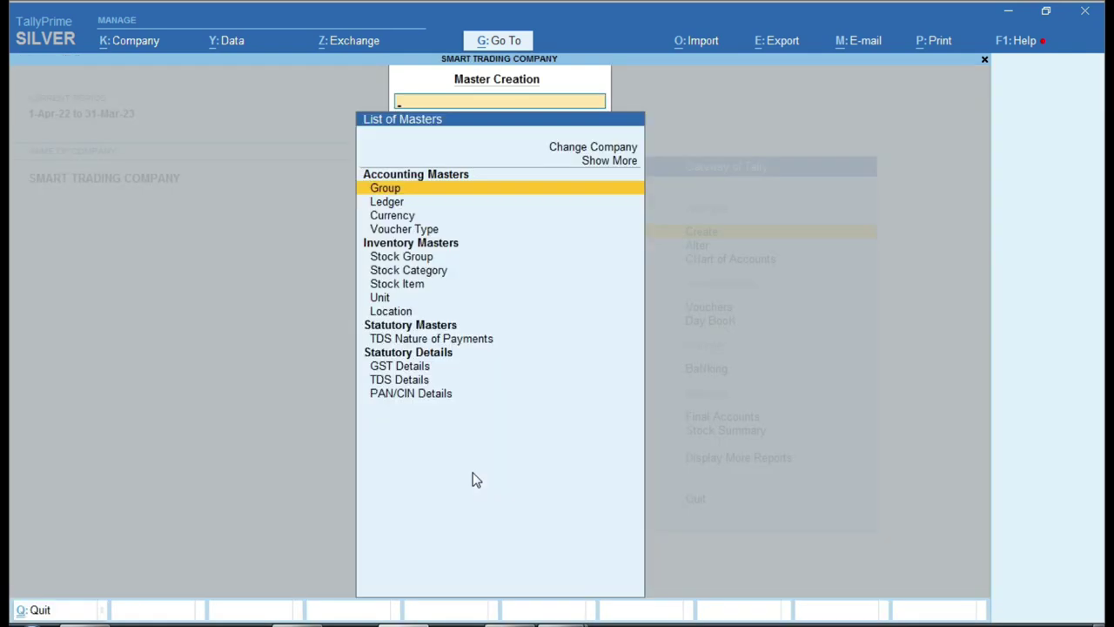
pyautogui.press('Down')
pyautogui.press('Down')
pyautogui.press('Down')
pyautogui.press('Down')
pyautogui.press('Down')
pyautogui.press('Down')
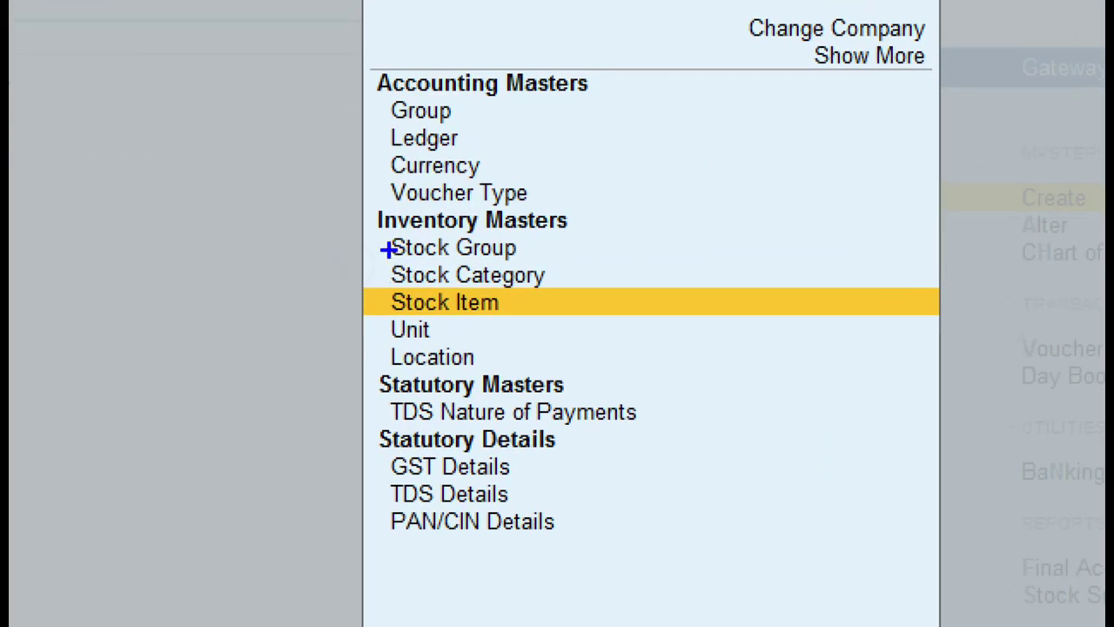
pyautogui.moveTo(372, 234)
pyautogui.mouseDown()
pyautogui.moveTo(410, 313)
pyautogui.moveTo(520, 328)
pyautogui.moveTo(551, 349)
pyautogui.mouseUp()
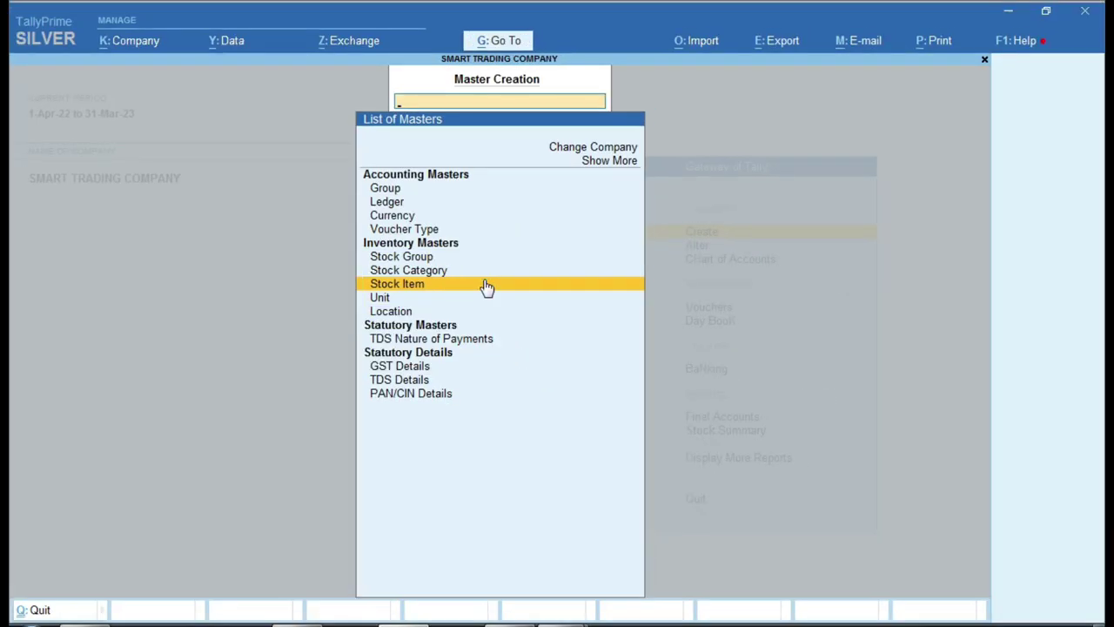
pyautogui.press('Down')
pyautogui.press('Up')
pyautogui.click(486, 287)
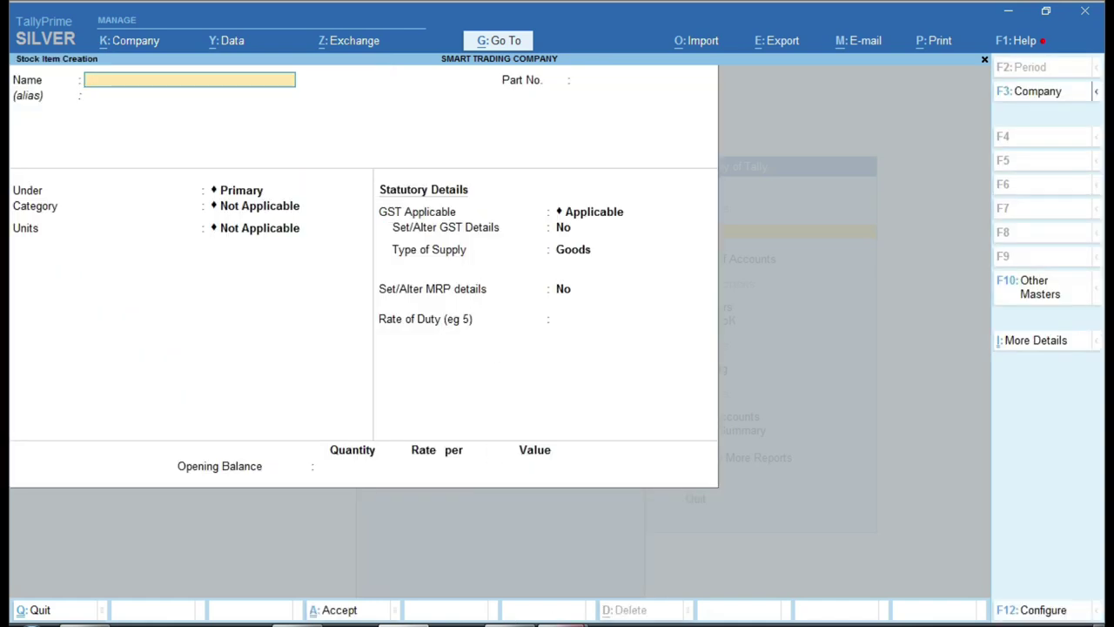
# - Copy the first item name, SYSKA LED BLUB 25W, from PURCHASE.pdf's Description of Goods
pyautogui.moveTo(510, 618)
pyautogui.click(625, 595)
pyautogui.scroll(-6, 232, 485)
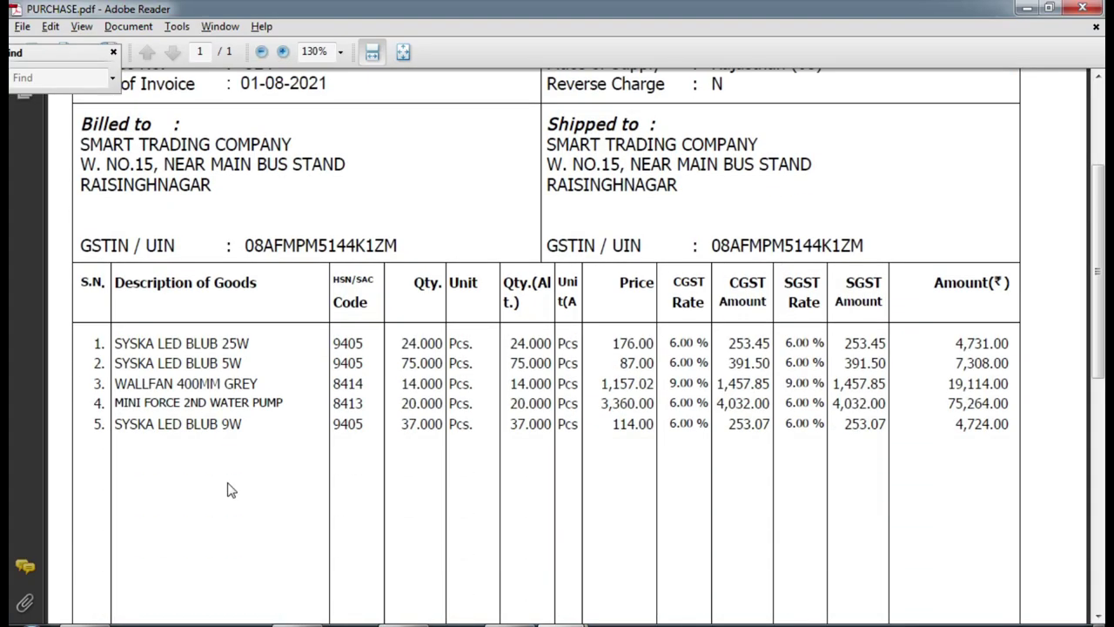
pyautogui.scroll(5, 220, 403)
pyautogui.scroll(-1, 227, 436)
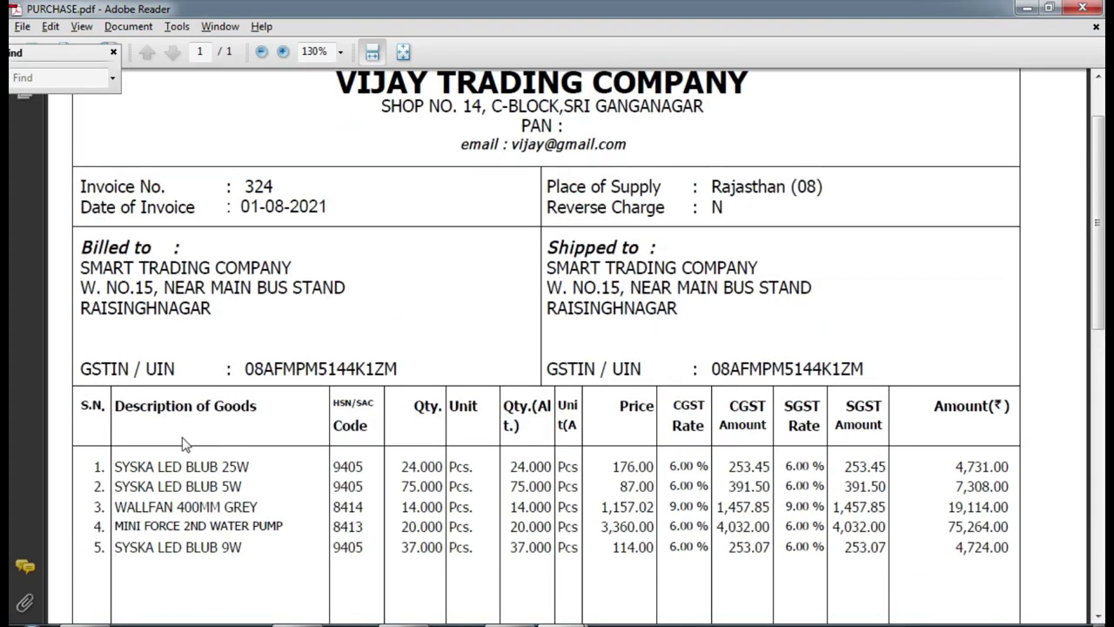
pyautogui.moveTo(117, 467); pyautogui.dragTo(182, 467)
pyautogui.moveTo(250, 466); pyautogui.dragTo(131, 465)
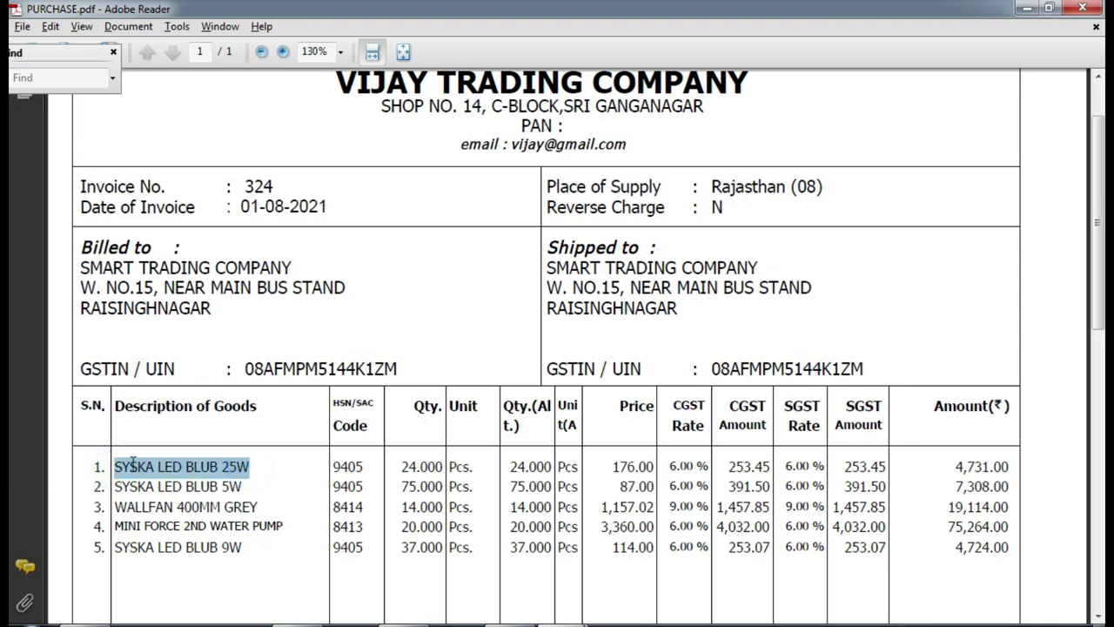
pyautogui.rightClick(213, 472)
pyautogui.click(262, 485)
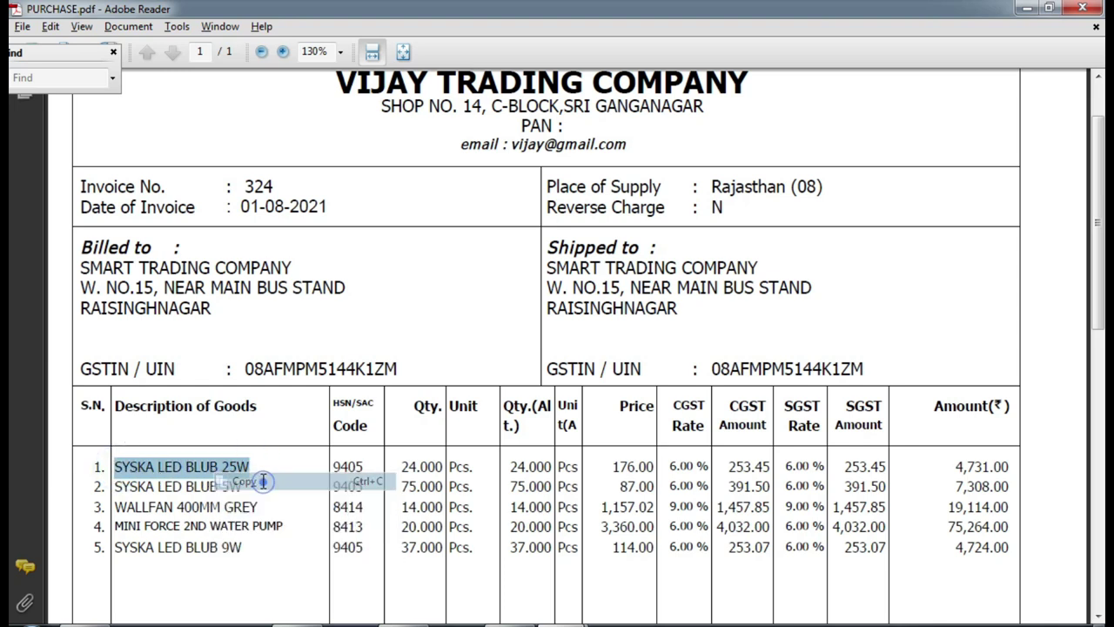
# - Name the stock item SYSKA LED BLUB 25W and advance to its Under field
pyautogui.hotkey('alt', 'Tab')
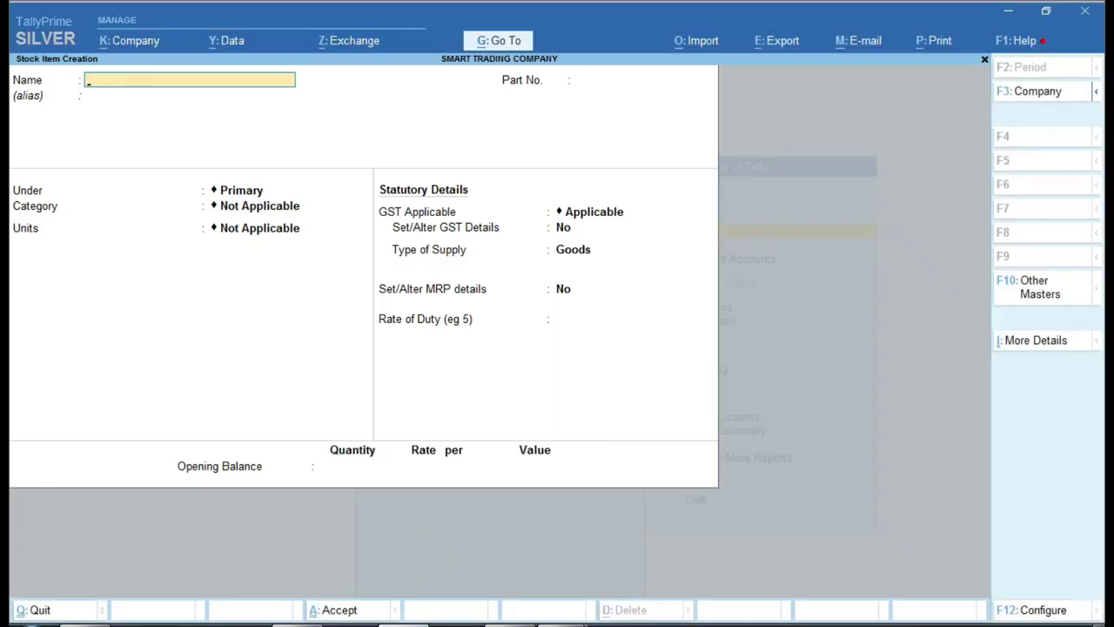
pyautogui.hotkey('ctrl', 'v')
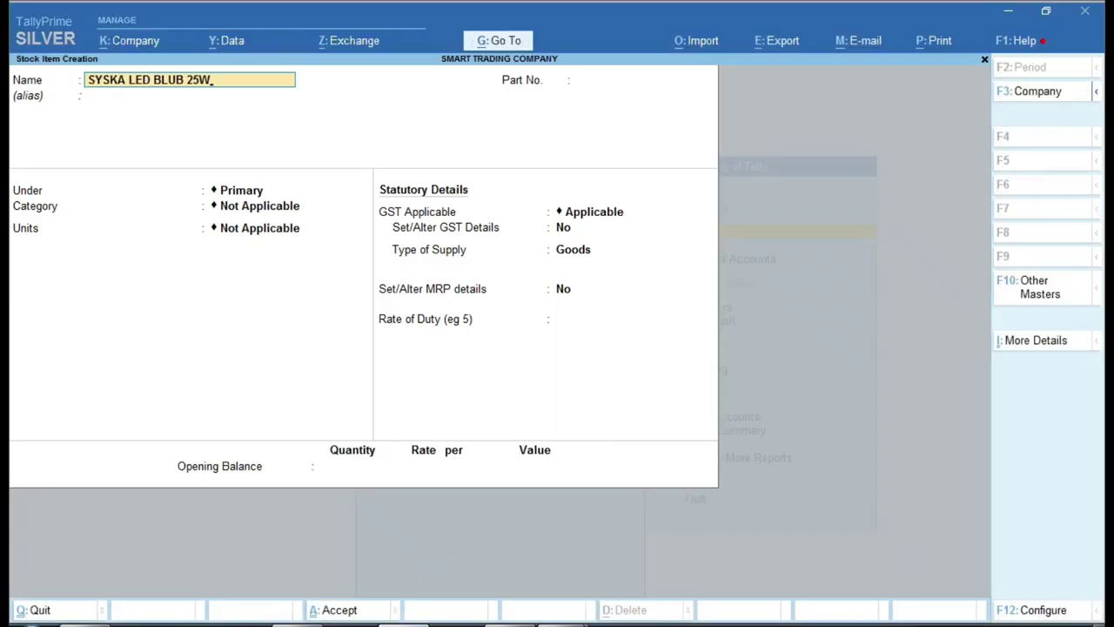
pyautogui.press('Return')
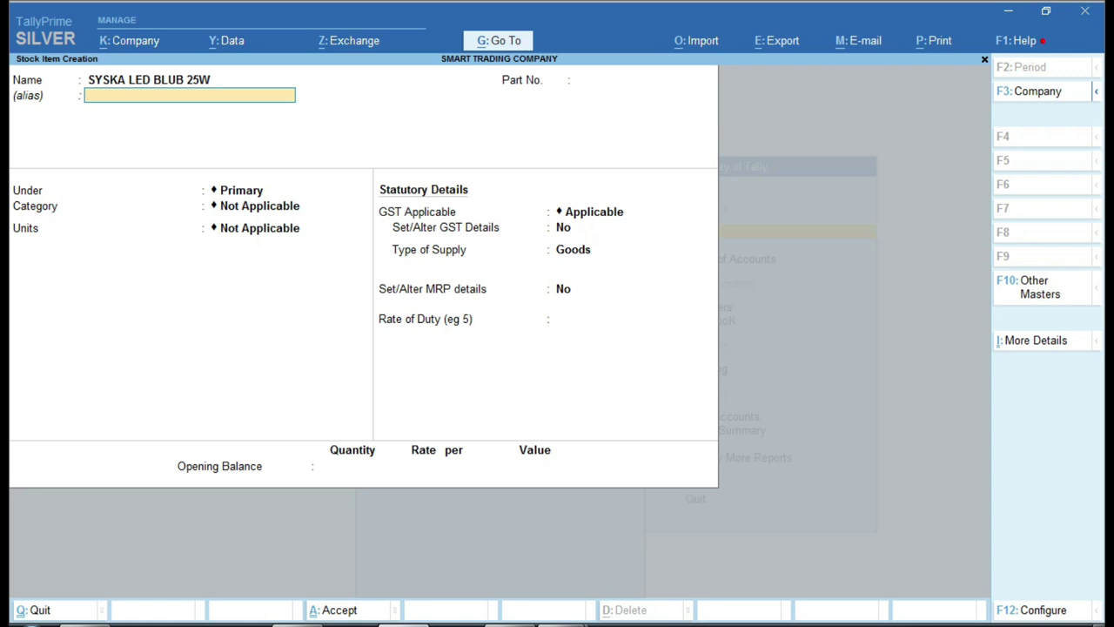
pyautogui.press('Return')
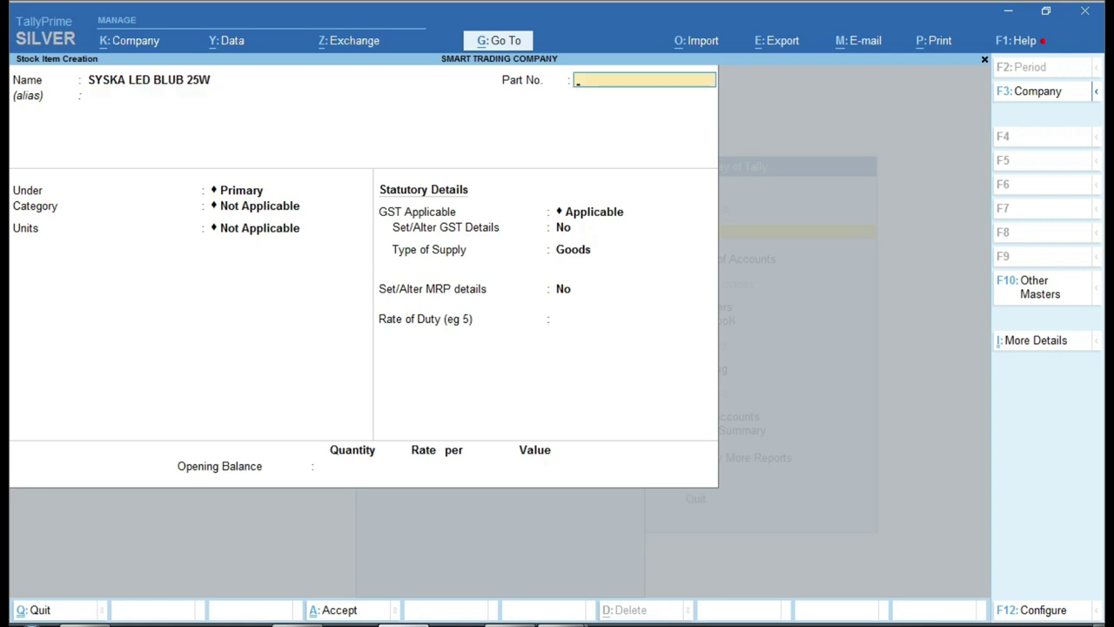
pyautogui.press('Return')
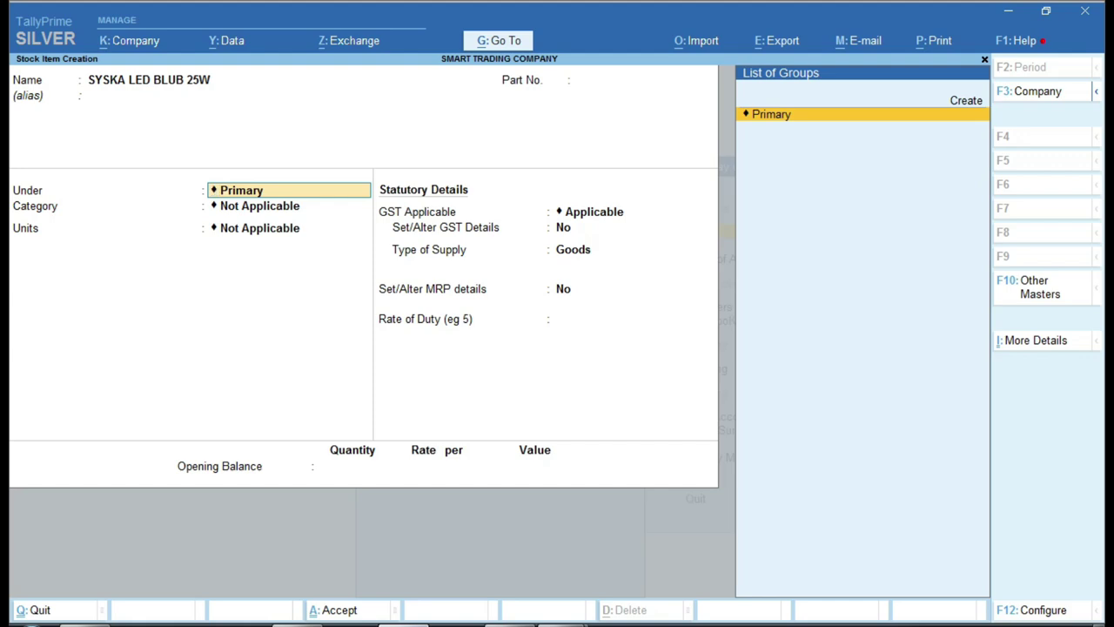
# - Look up the item's group, ELECTRICAL GOODS GST 12%, in the Excel sheet
pyautogui.click(509, 620)
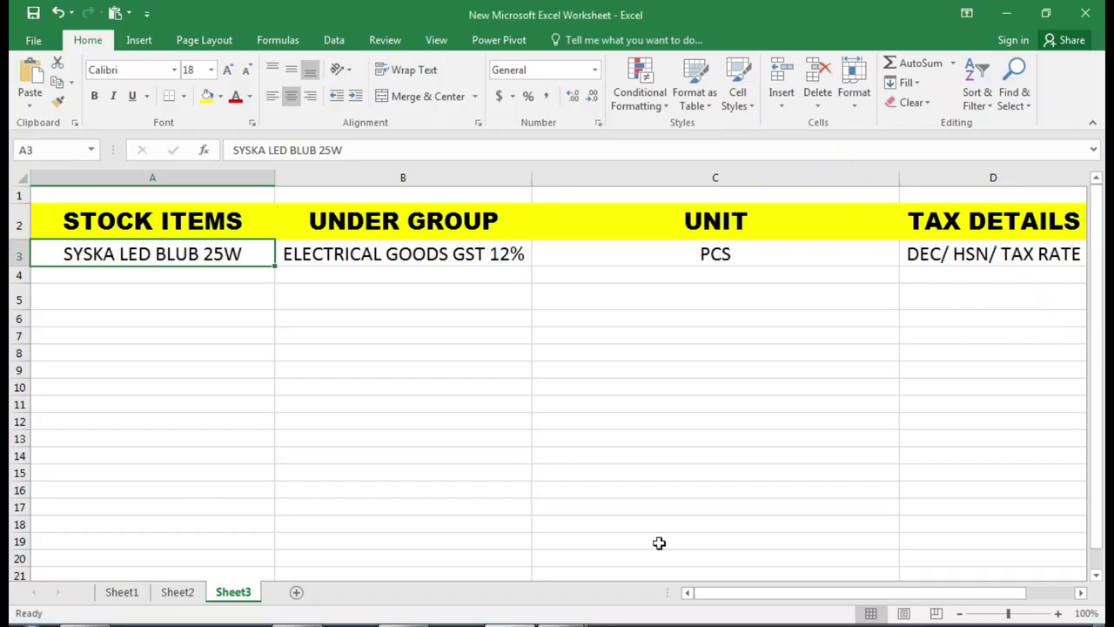
pyautogui.click(229, 331)
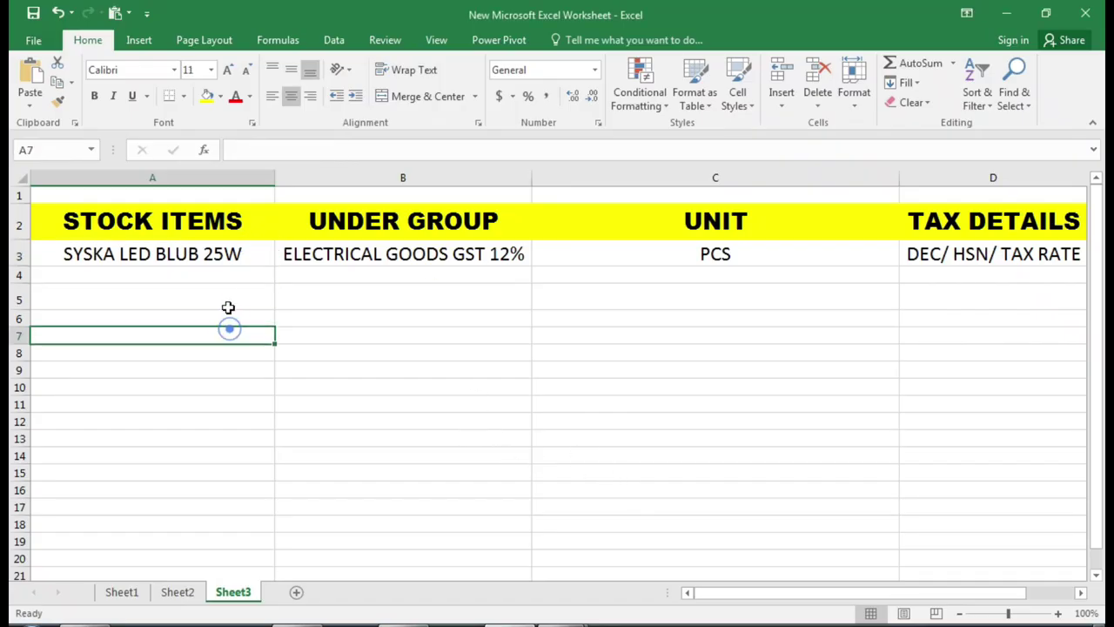
pyautogui.click(223, 254)
pyautogui.click(341, 254)
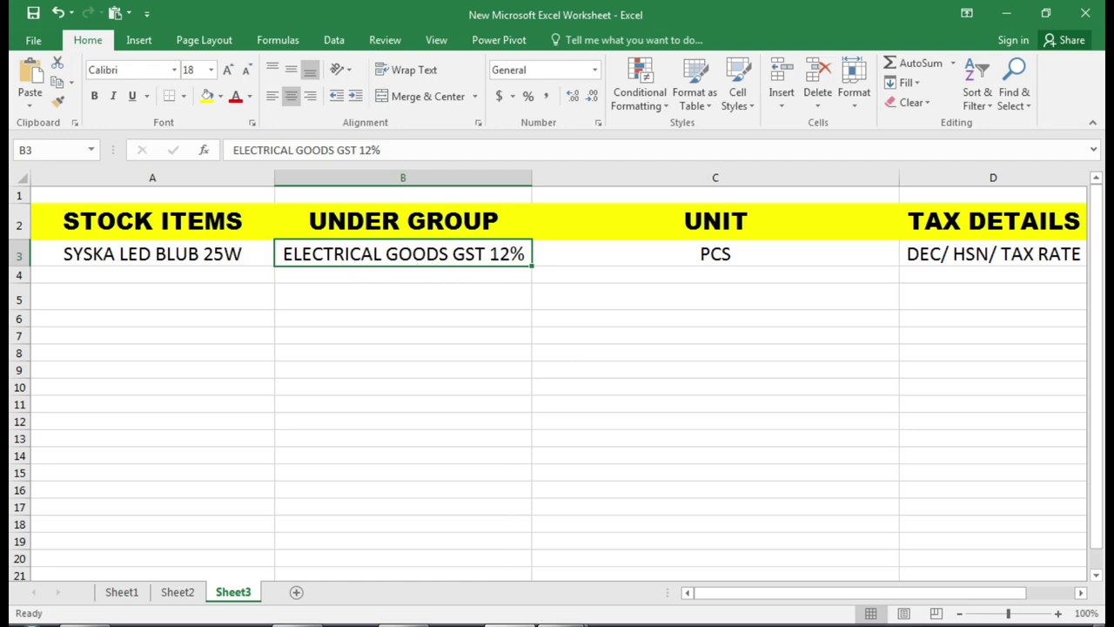
pyautogui.hotkey('alt', 'Tab')
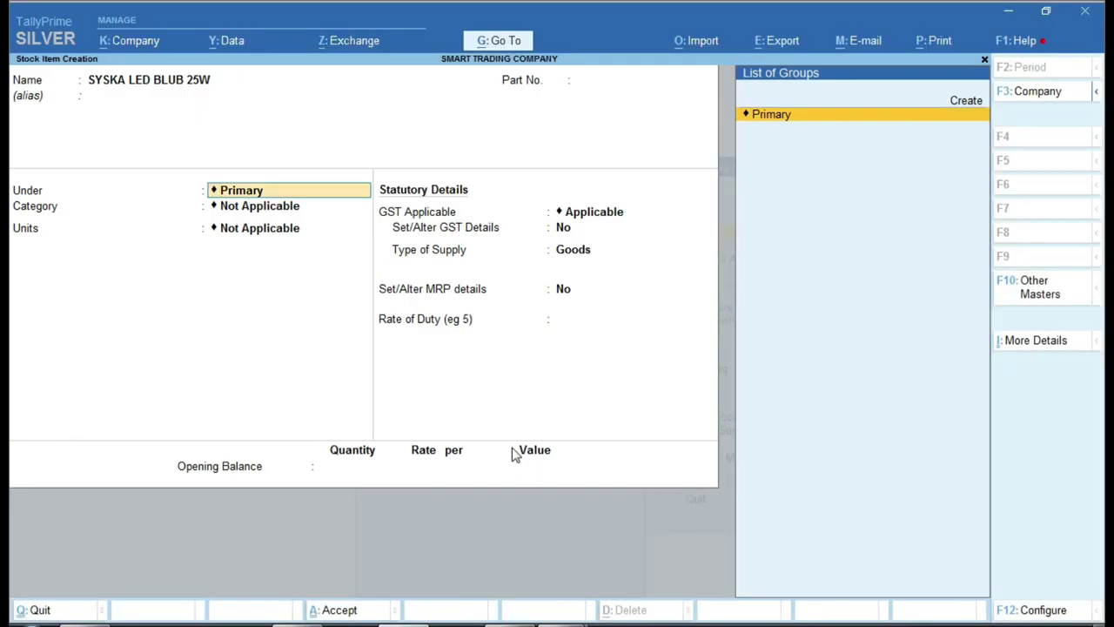
pyautogui.press('ctrl')
pyautogui.moveTo(921, 62); pyautogui.dragTo(1022, 108)
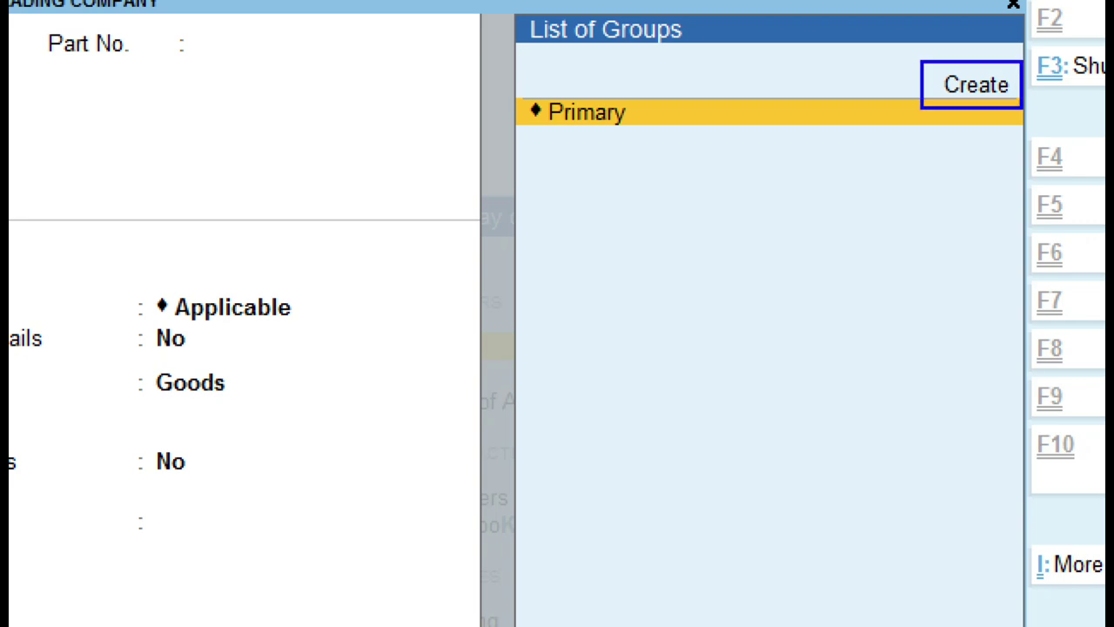
pyautogui.moveTo(910, 85)
pyautogui.mouseDown()
pyautogui.moveTo(923, 95)
pyautogui.moveTo(949, 51)
pyautogui.mouseUp()
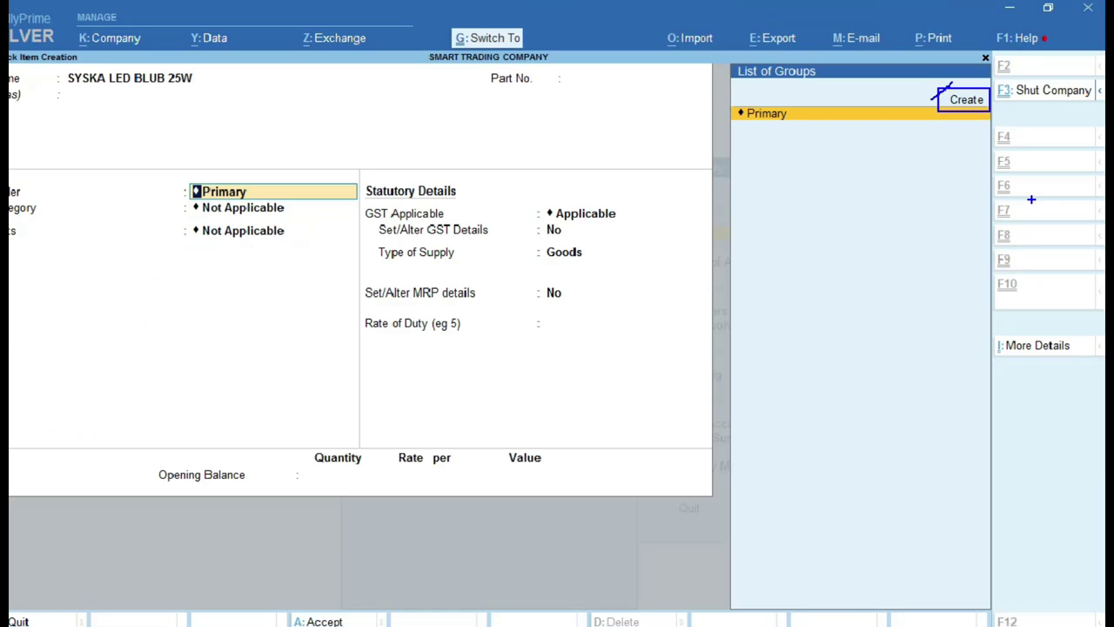
# - Create stock group ELECTRICAL GOODS GST 12% under Primary, using the name copied from Excel
pyautogui.hotkey('alt', 'c')
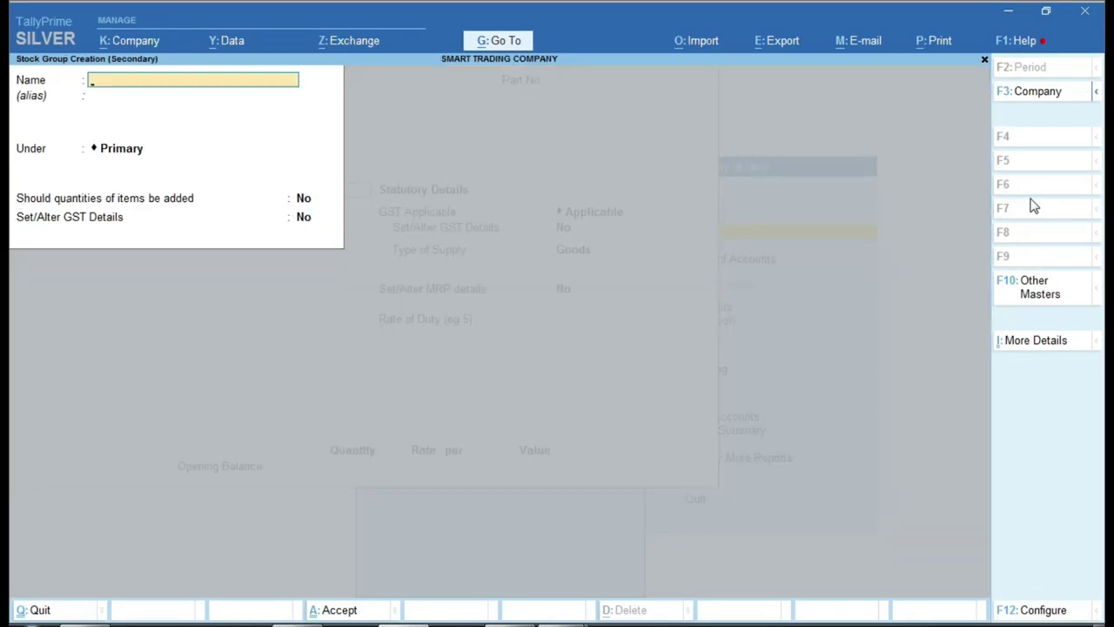
pyautogui.write('Ele')
pyautogui.press('BackSpace')
pyautogui.press('BackSpace')
pyautogui.press('BackSpace')
pyautogui.hotkey('alt', 'Tab')
pyautogui.hotkey('ctrl', 'c')
pyautogui.hotkey('alt', 'Tab')
pyautogui.hotkey('ctrl', 'alt', 'v')
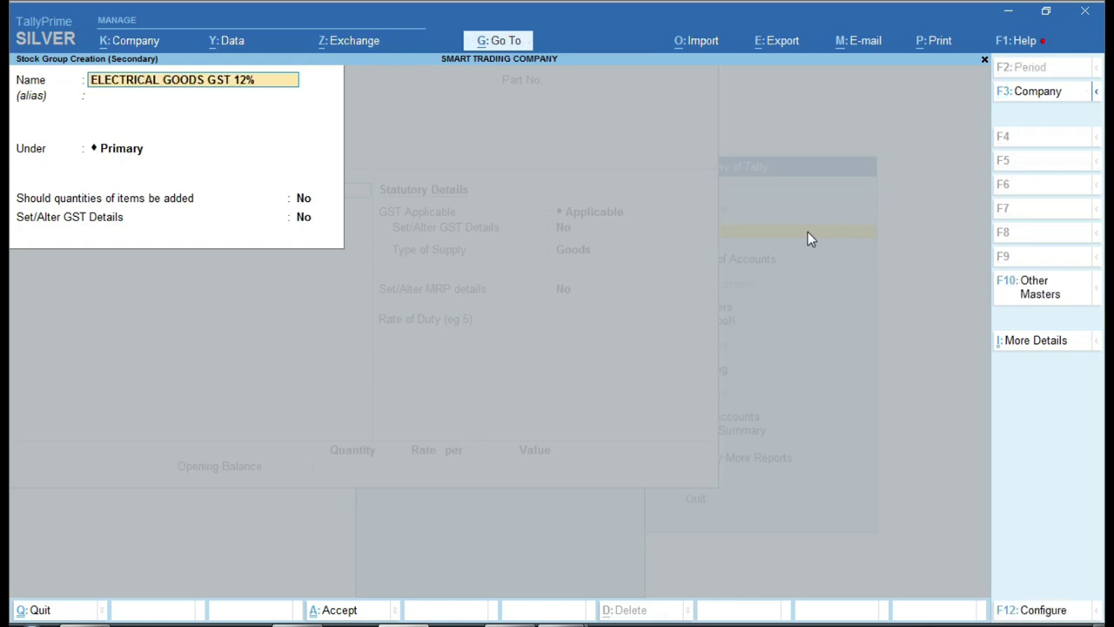
pyautogui.press('Return')
pyautogui.press('Return')
pyautogui.press('Return')
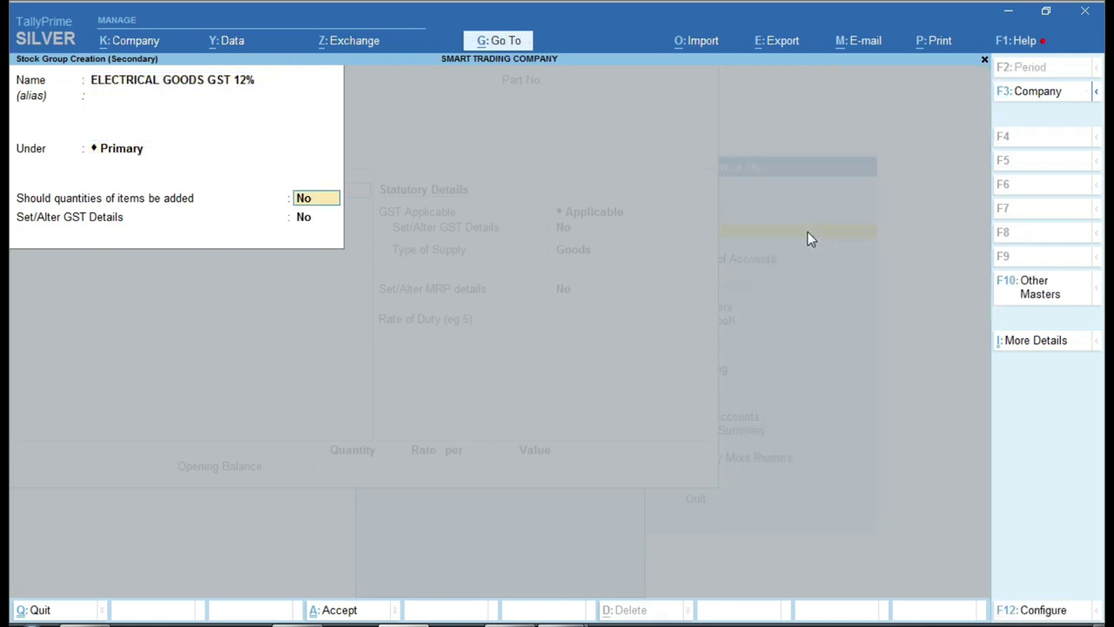
pyautogui.press('Return')
pyautogui.press('Return')
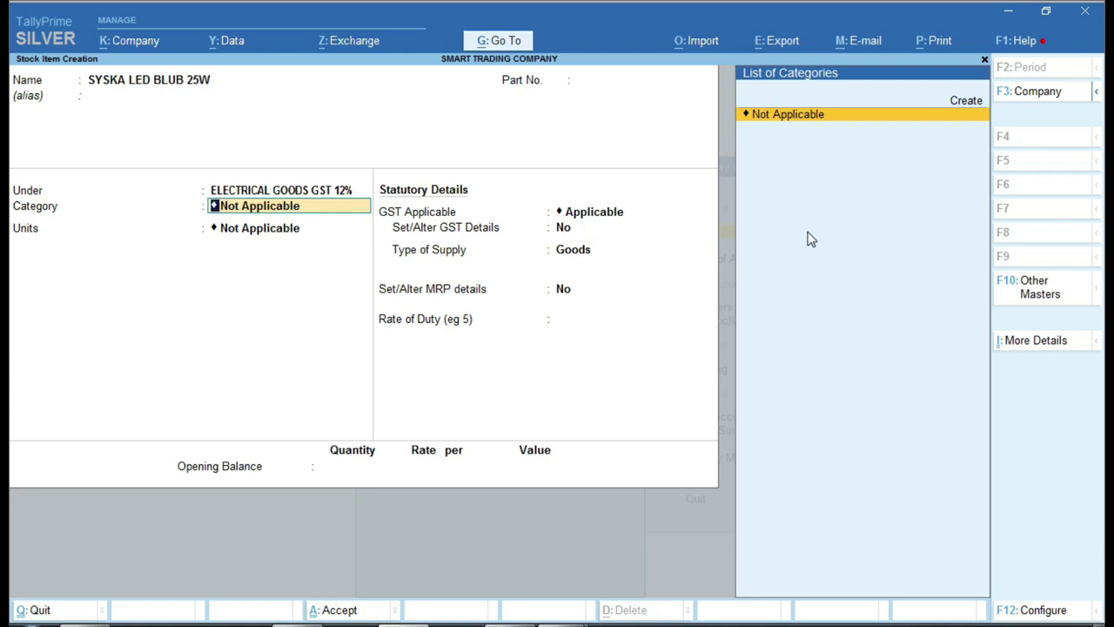
# - Create the stock category Lighting for the item
pyautogui.press('Up')
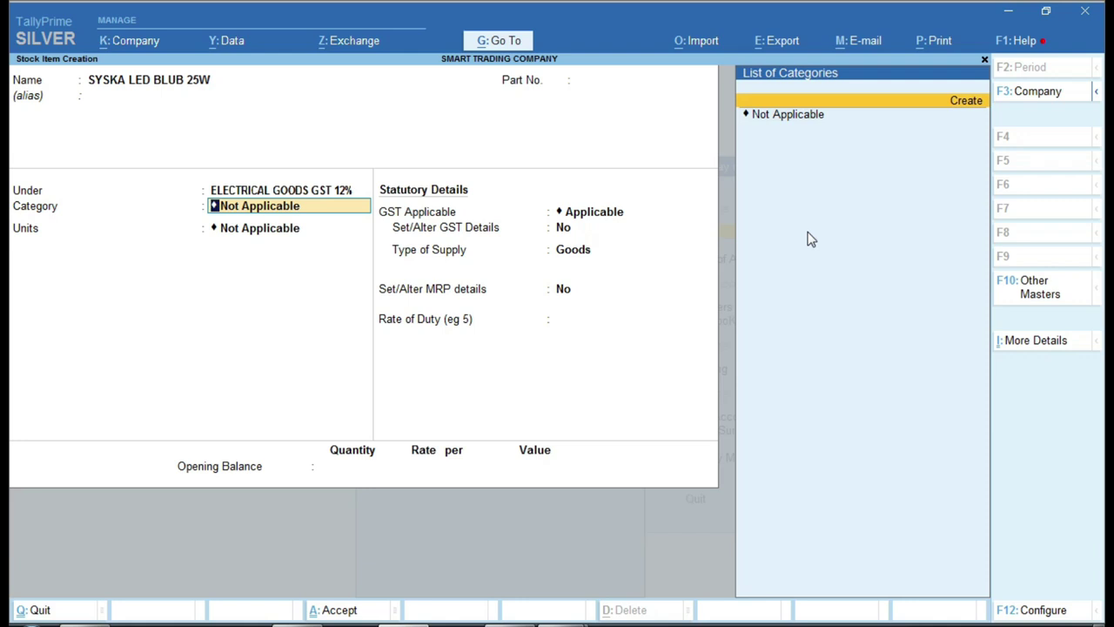
pyautogui.press('Return')
pyautogui.write('Ligh')
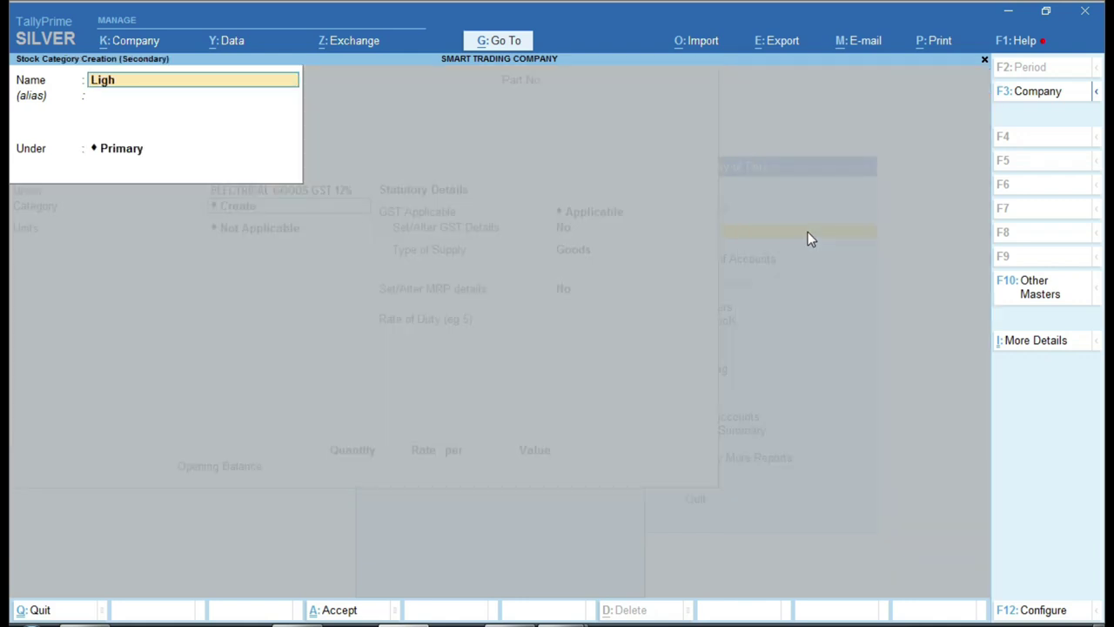
pyautogui.write('ting')
pyautogui.press('Return')
pyautogui.press('Return')
pyautogui.press('Return')
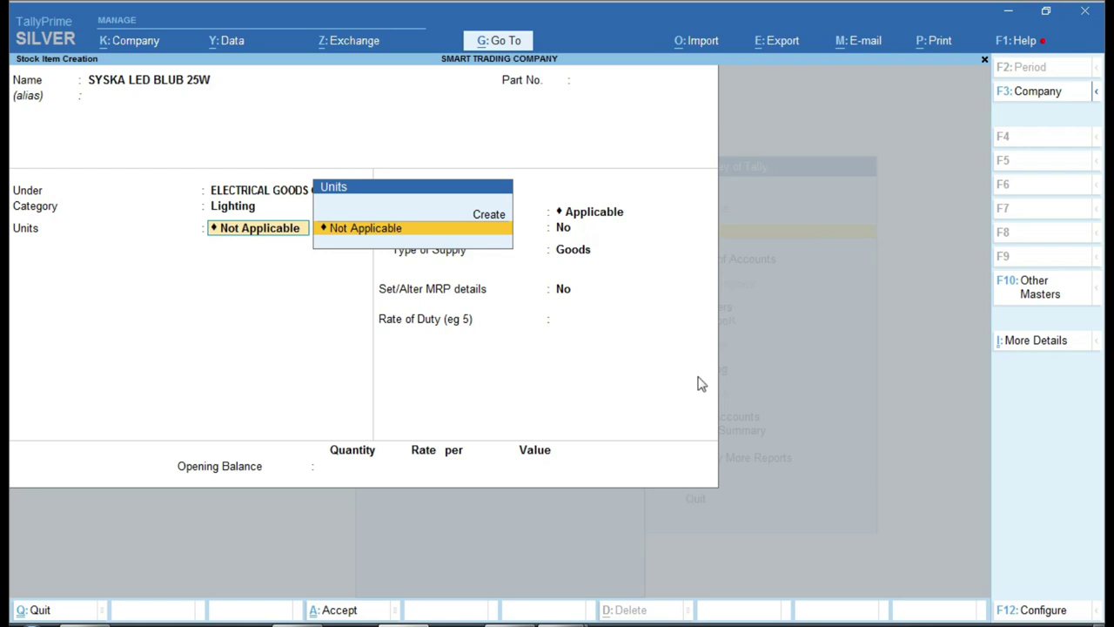
pyautogui.click(557, 623)
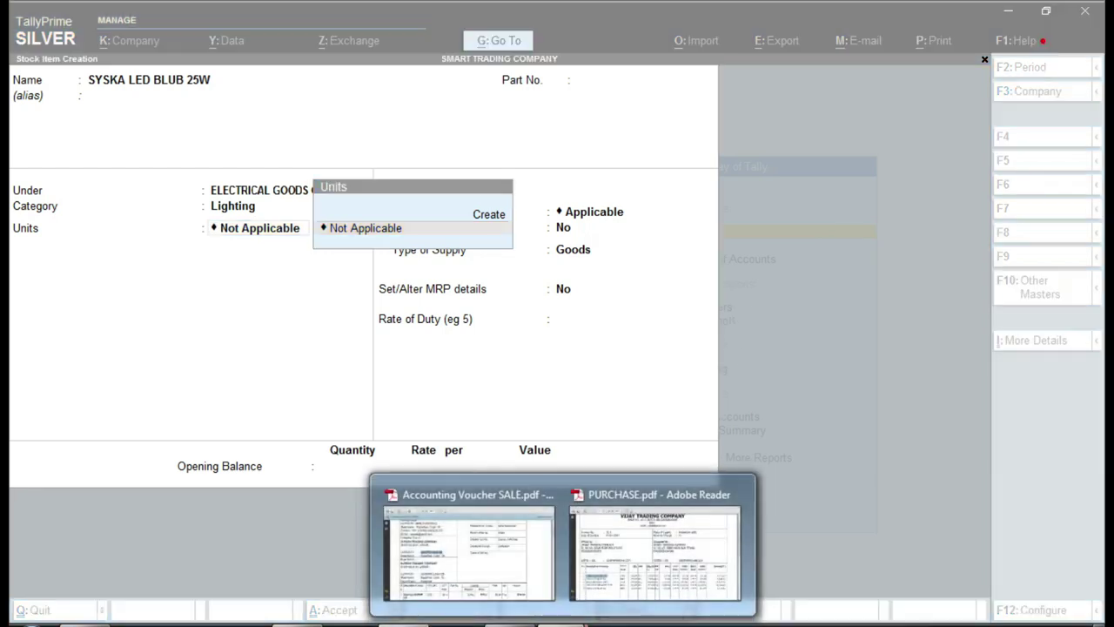
pyautogui.click(671, 557)
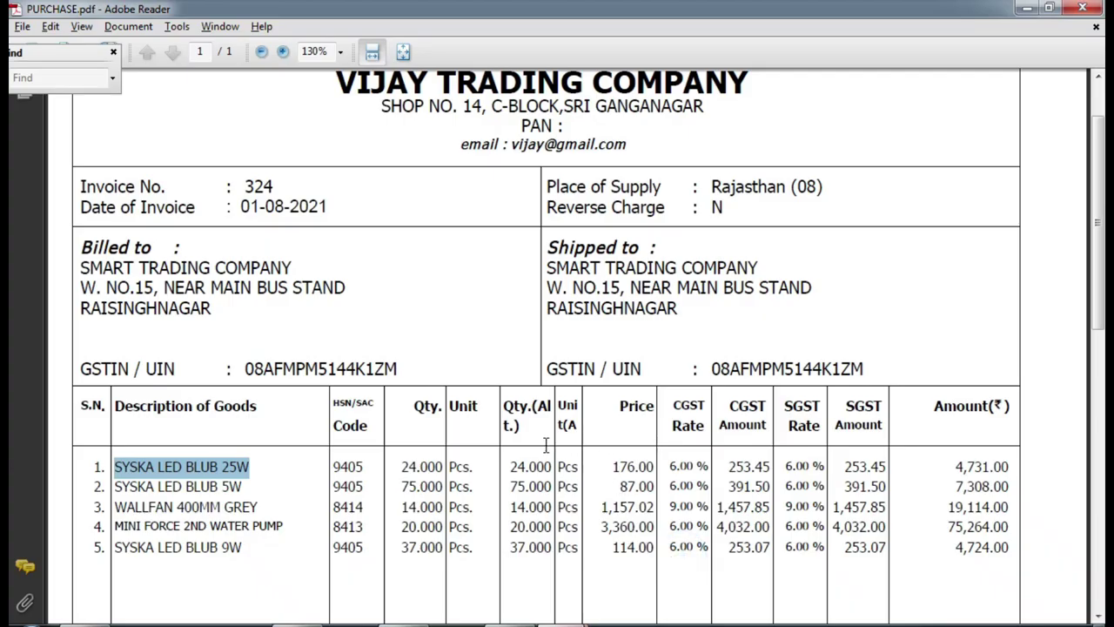
pyautogui.click(559, 467)
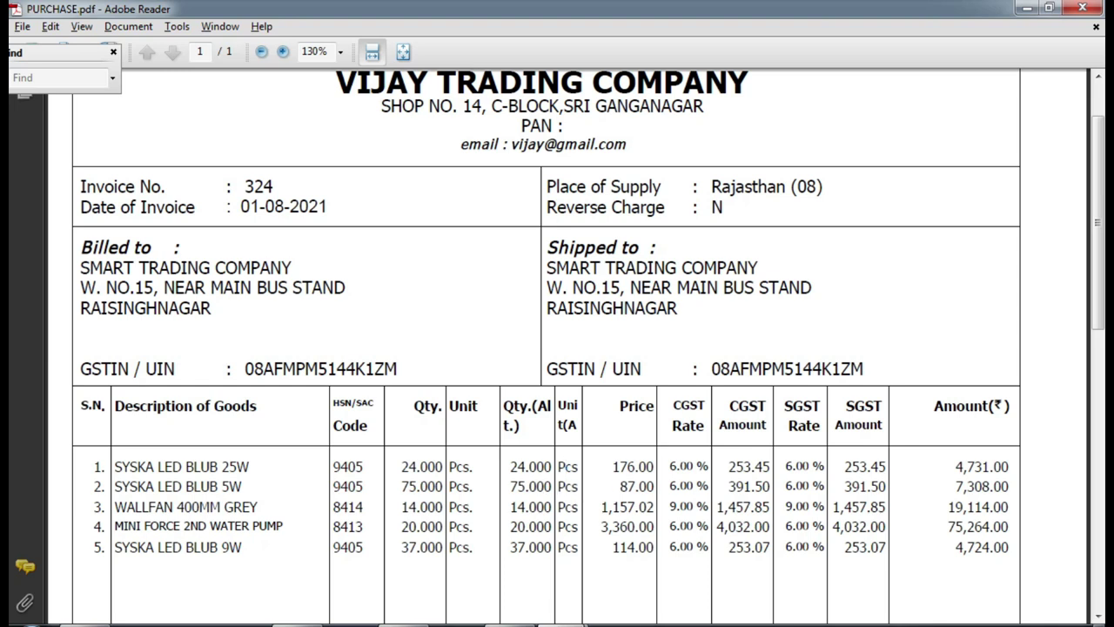
pyautogui.hotkey('alt', 'Tab')
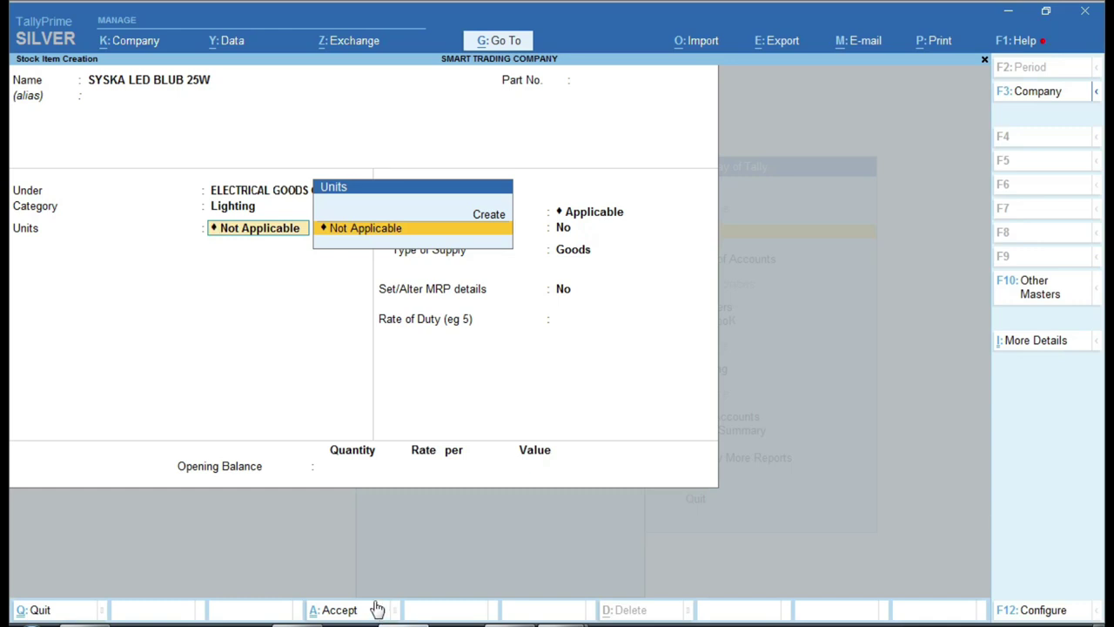
# - Create unit Pcs with UQC PCS-PIECES as the item's unit
pyautogui.press('Up')
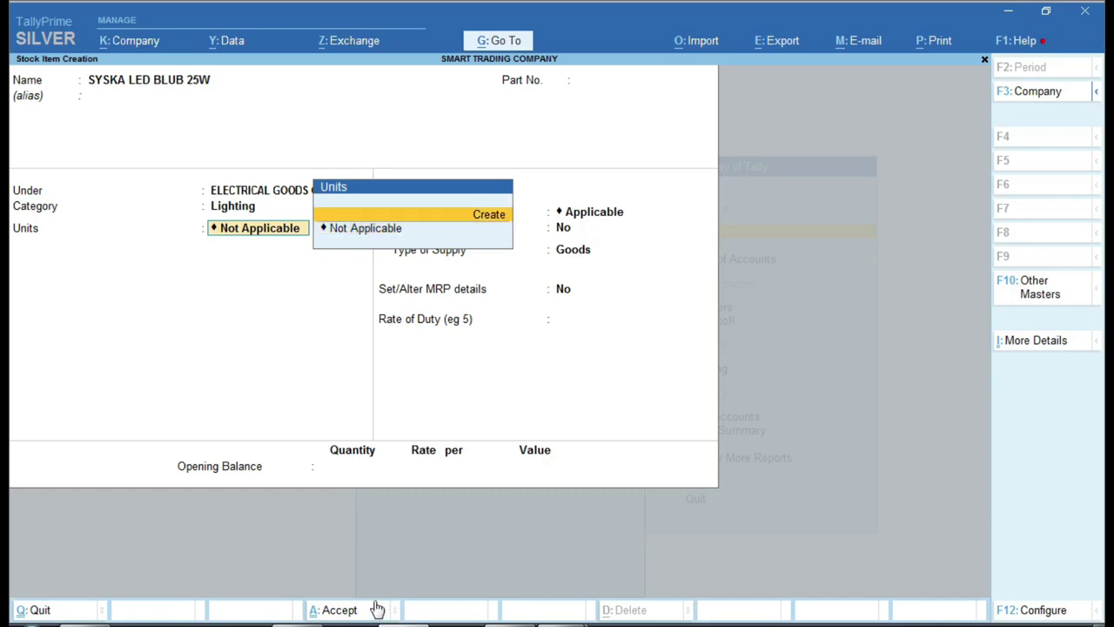
pyautogui.press('Return')
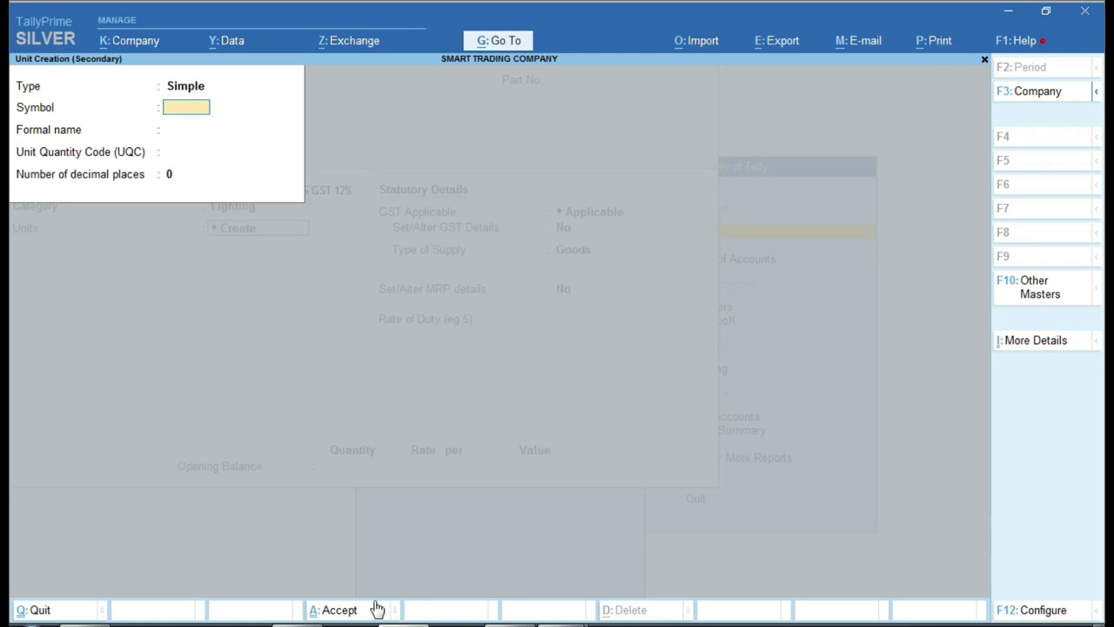
pyautogui.write('pcs')
pyautogui.press('BackSpace')
pyautogui.press('BackSpace')
pyautogui.press('BackSpace')
pyautogui.write('Pc')
pyautogui.write('a')
pyautogui.press('Return')
pyautogui.press('BackSpace')
pyautogui.press('BackSpace')
pyautogui.write('s')
pyautogui.press('Return')
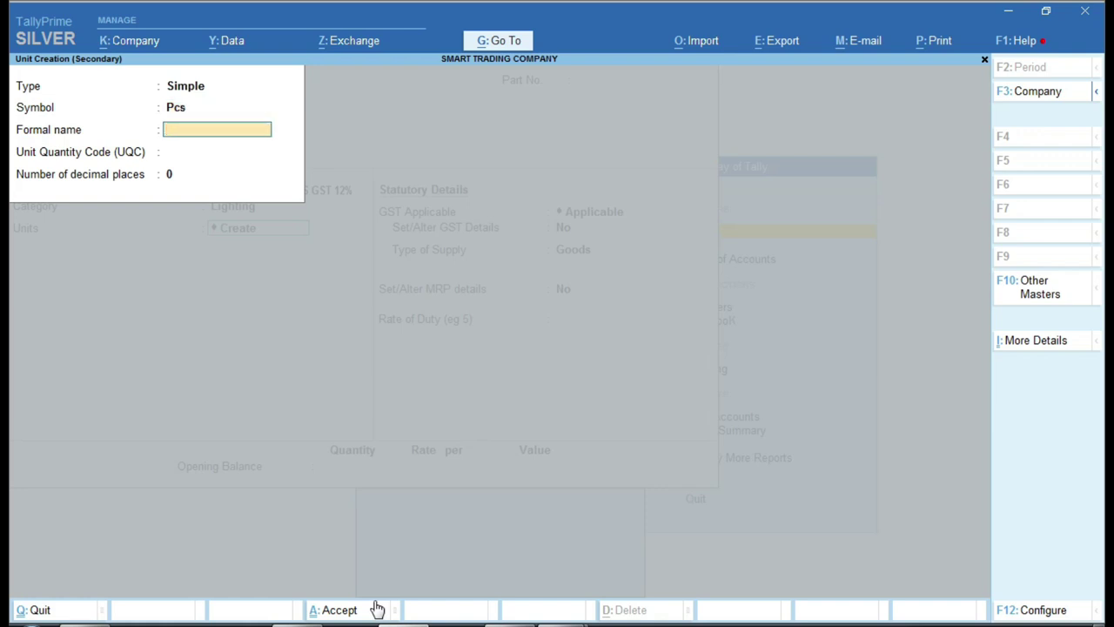
pyautogui.press('Return')
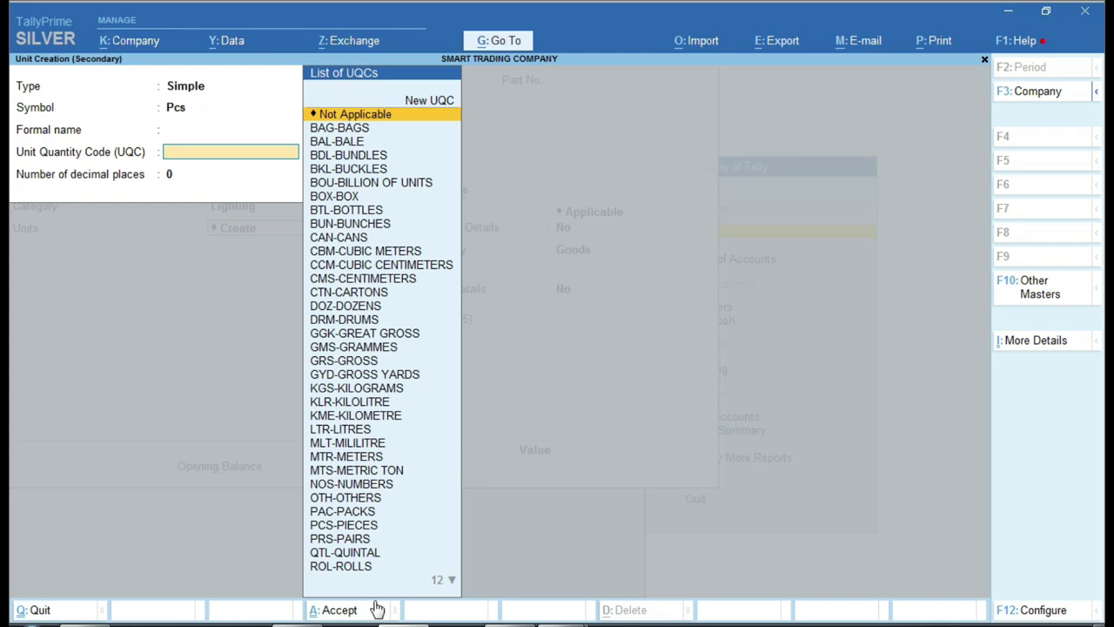
pyautogui.write('pcs')
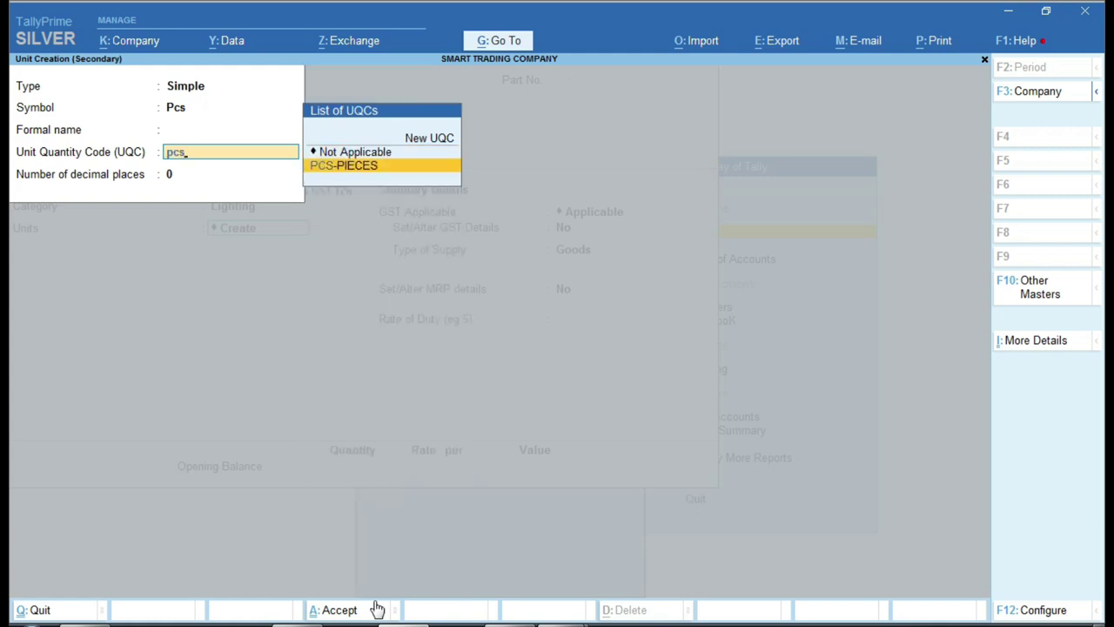
pyautogui.press('Return')
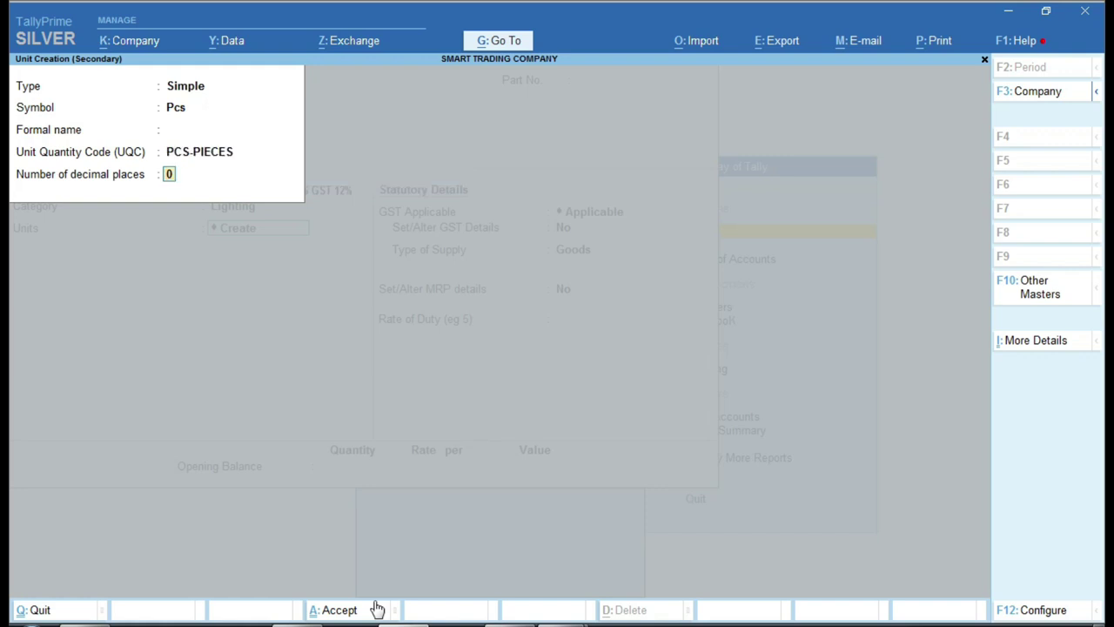
pyautogui.press('Return')
pyautogui.press('Return')
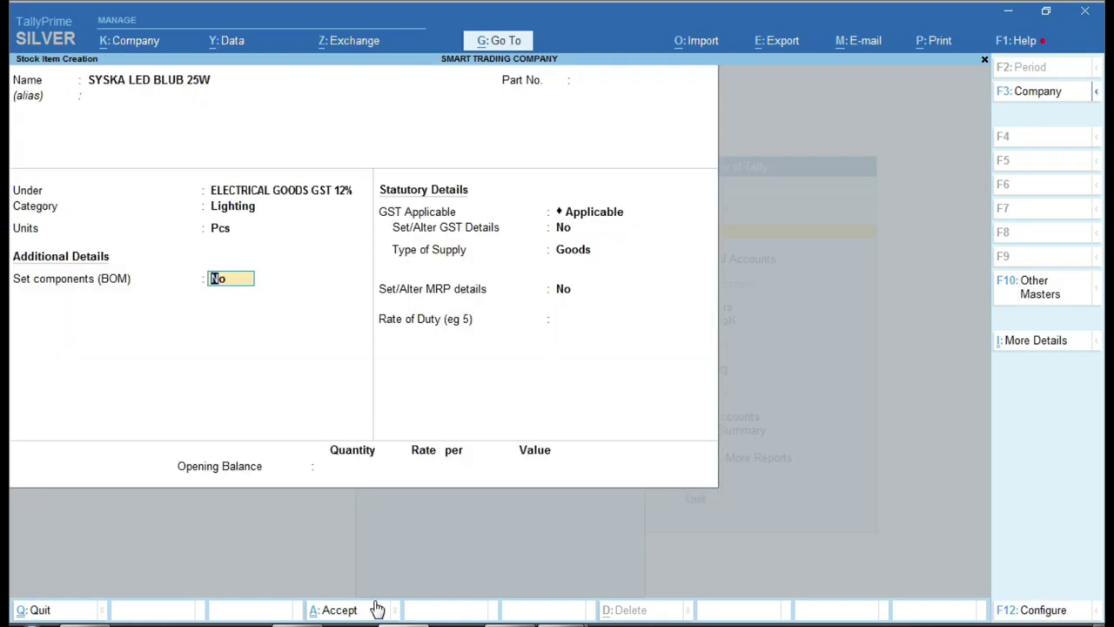
# - Skip the bill of materials and check the unit and tax details in Excel cells C3 and D3
pyautogui.press('Return')
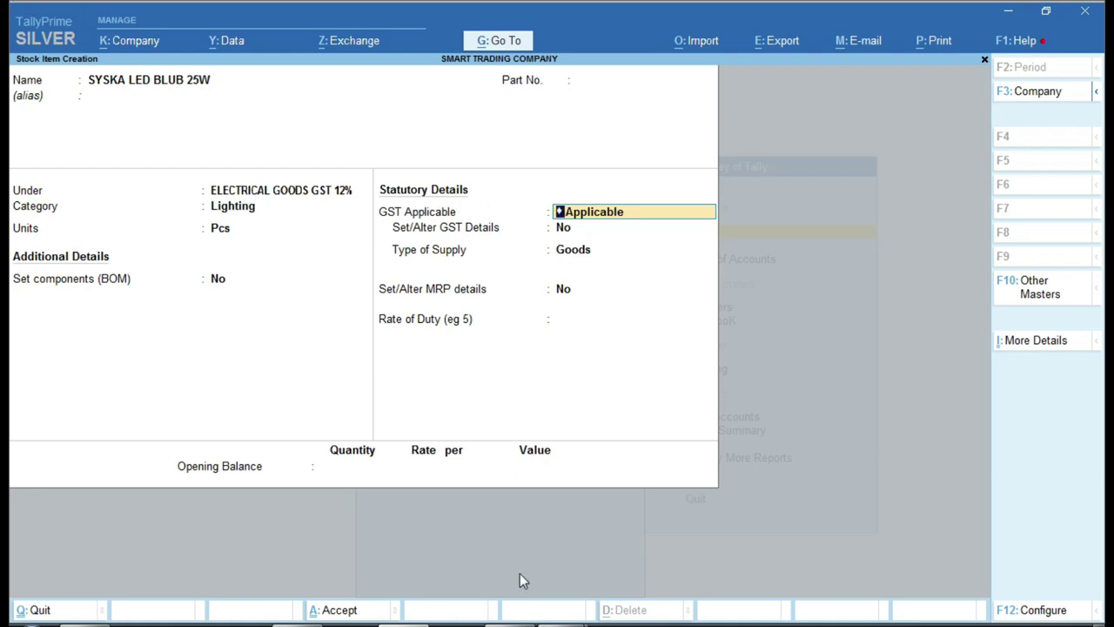
pyautogui.hotkey('alt', 'Tab')
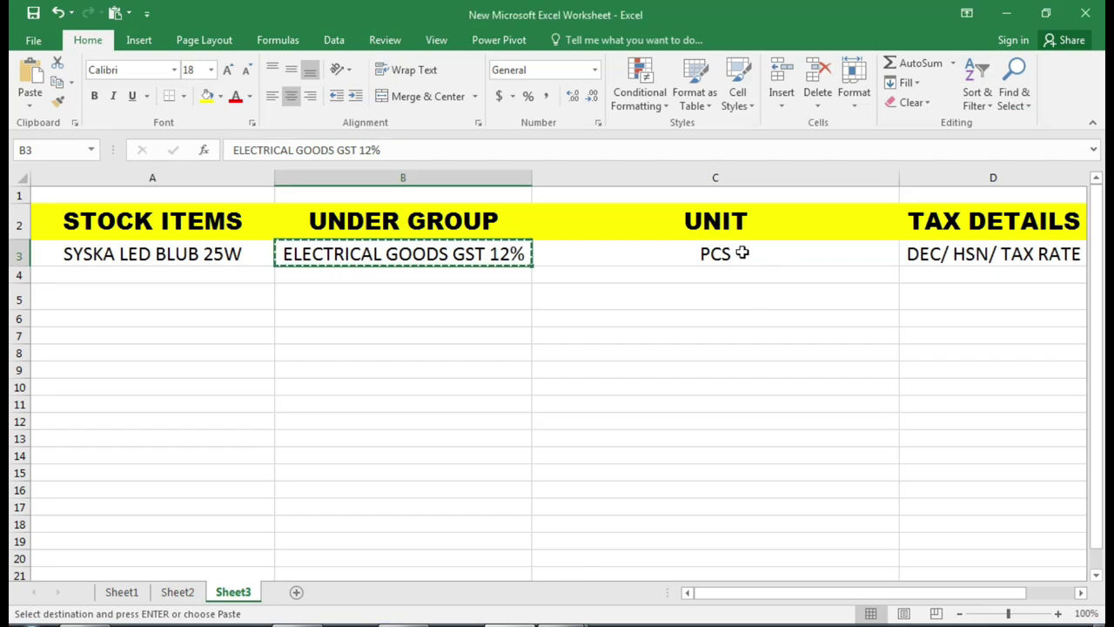
pyautogui.click(742, 252)
pyautogui.click(907, 253)
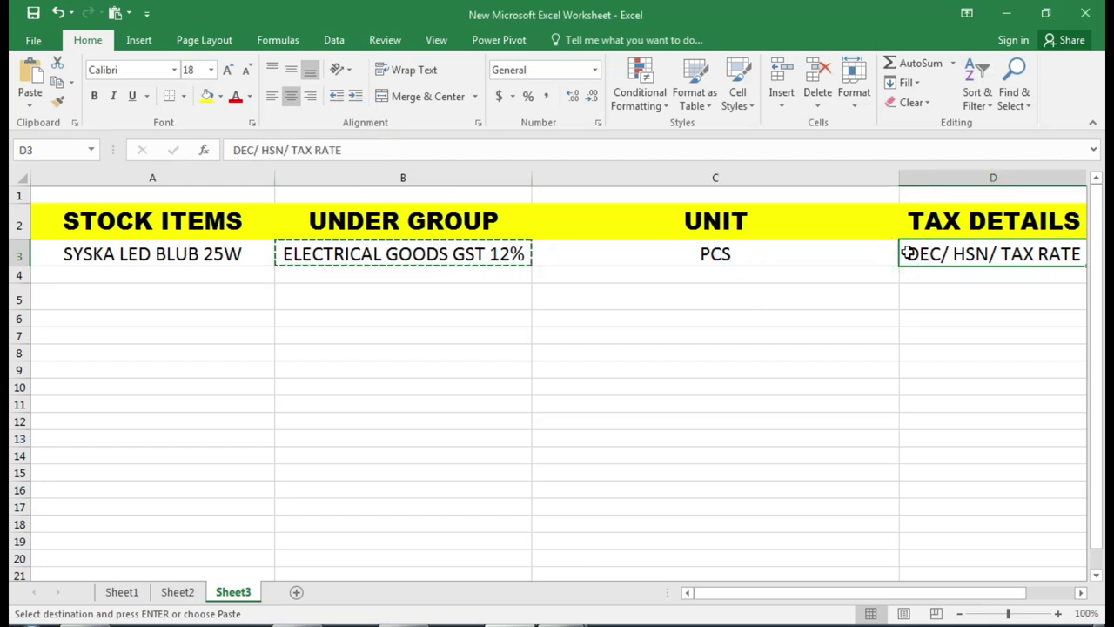